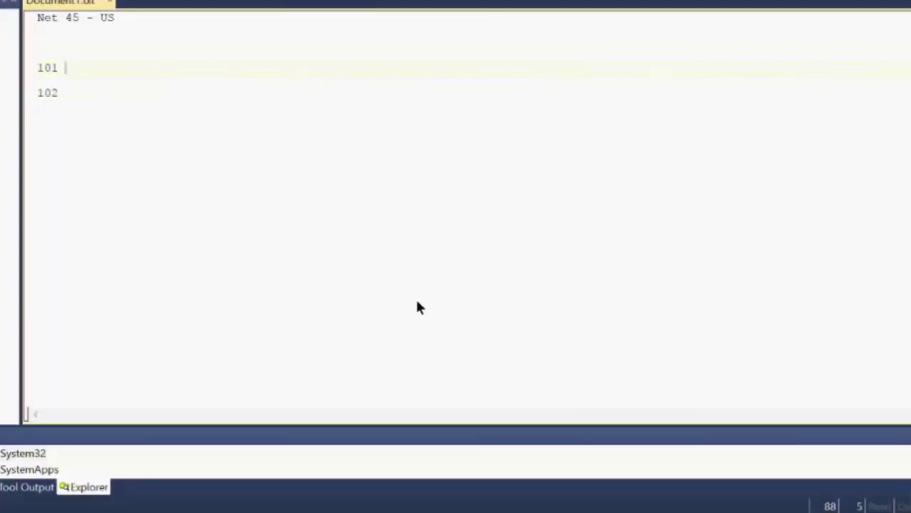
# - Complete the two journal lines as "101 - 1000Dr" and "102 - 1000Cr"
pyautogui.write('100')
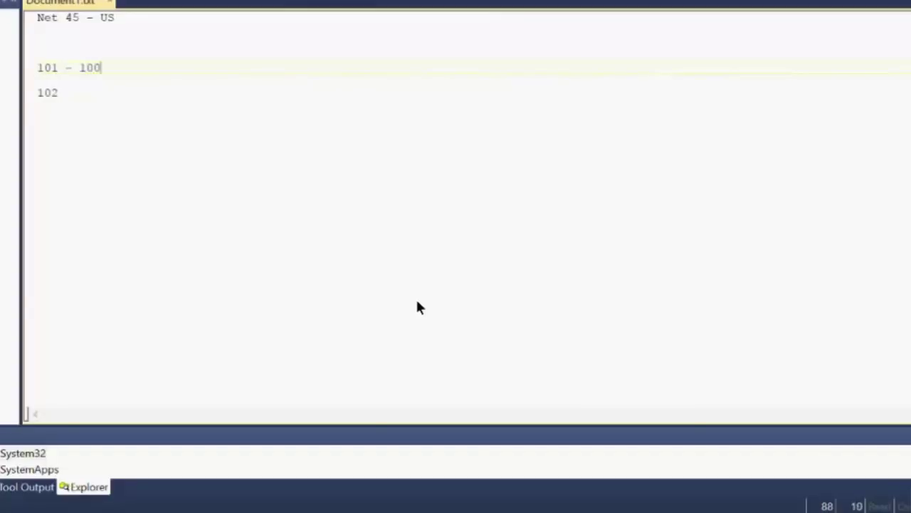
pyautogui.write('0Dr')
pyautogui.press('Down')
pyautogui.press('Down')
pyautogui.write('- ')
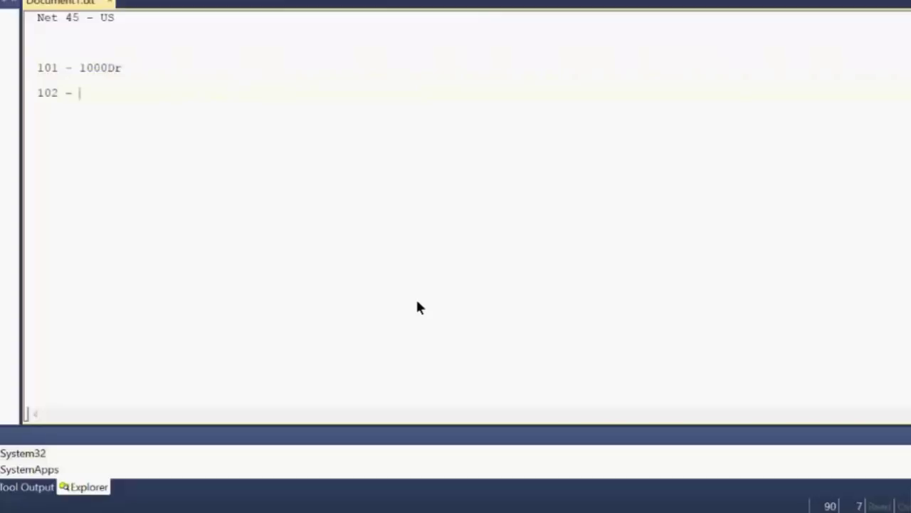
pyautogui.write('1000Cr')
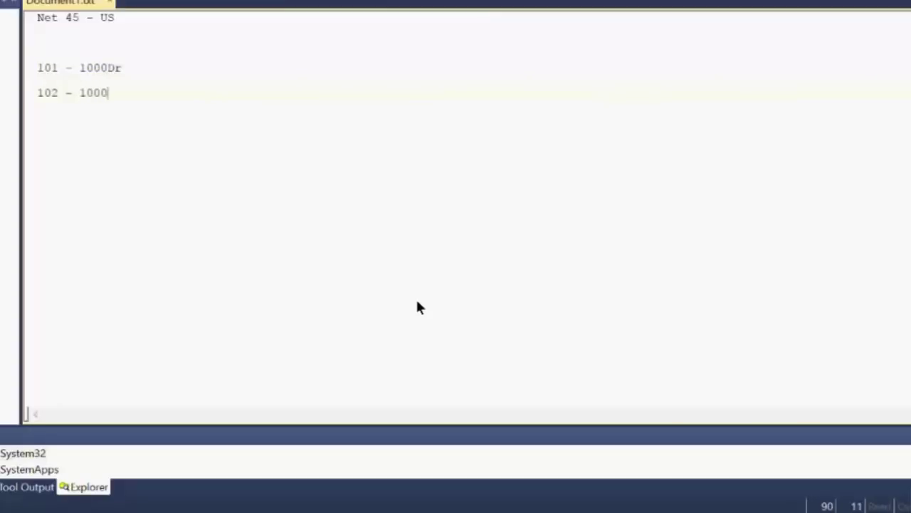
# - Change the company number of the 1000Cr line to 101
pyautogui.press('Left')
pyautogui.press('Left')
pyautogui.press('Left')
pyautogui.press('Left')
pyautogui.press('Left')
pyautogui.press('Left')
pyautogui.press('Left')
pyautogui.press('Left')
pyautogui.press('Left')
pyautogui.press('BackSpace')
pyautogui.write('1')
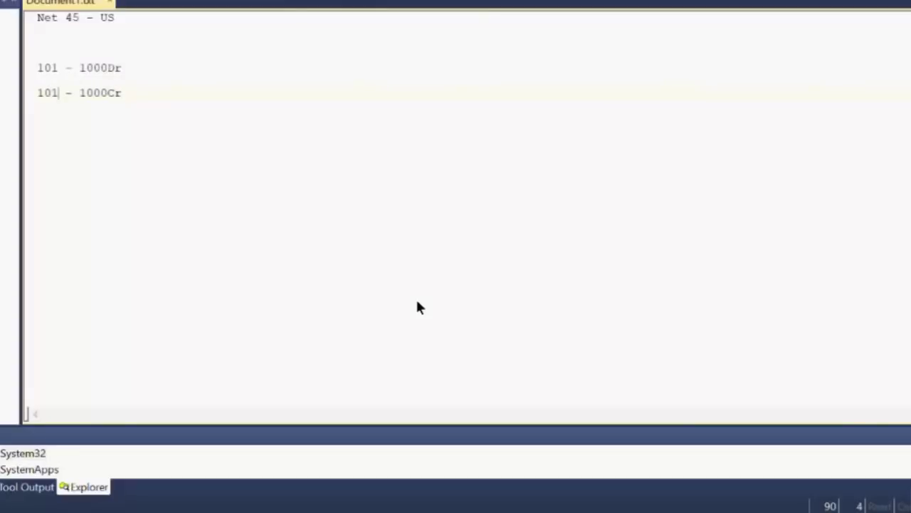
# - Add two further lines, "101" and "102", below the 1000Cr line
pyautogui.press('End')
pyautogui.press('Return')
pyautogui.press('Return')
pyautogui.write('101')
pyautogui.press('Return')
pyautogui.press('Return')
pyautogui.write('102')
# - Insert account 1000 before the amount in the debit line and -1001 before the amount in the credit line
pyautogui.click(80, 68)
pyautogui.write('1000')
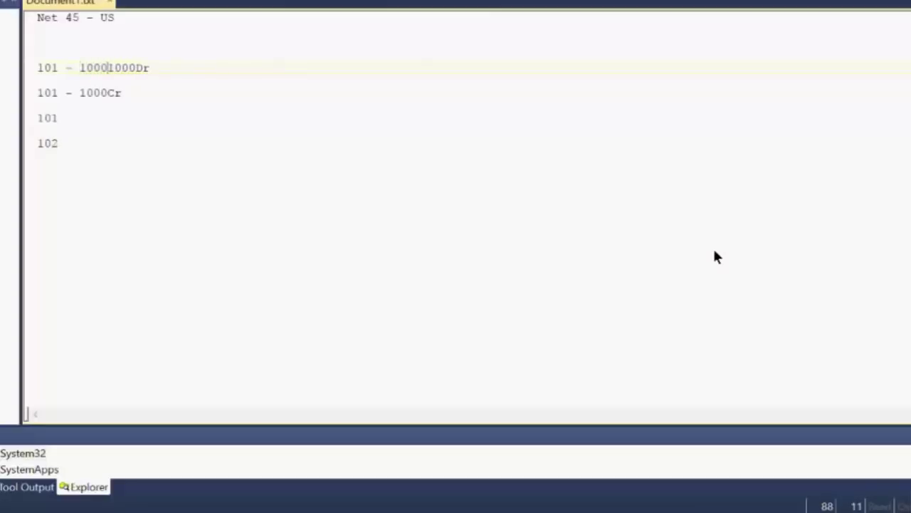
pyautogui.write(' -')
pyautogui.press('Down')
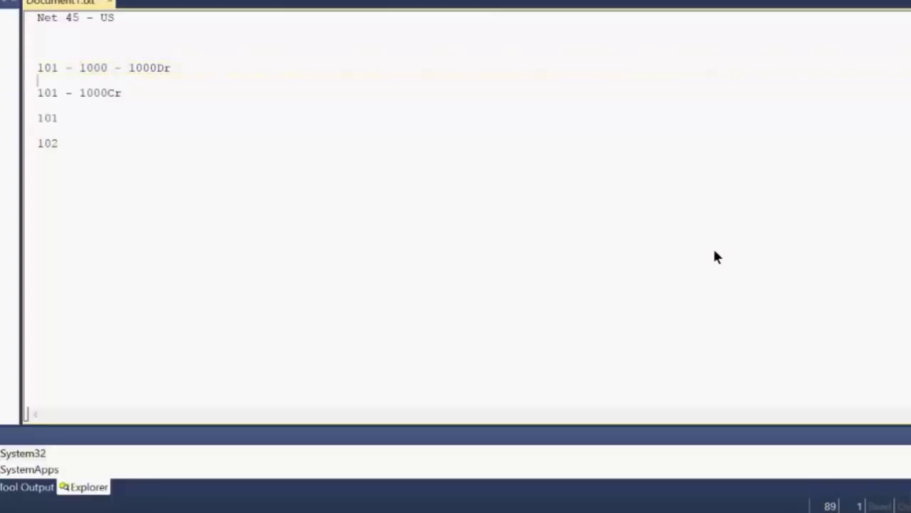
pyautogui.press('Down')
pyautogui.write('-100')
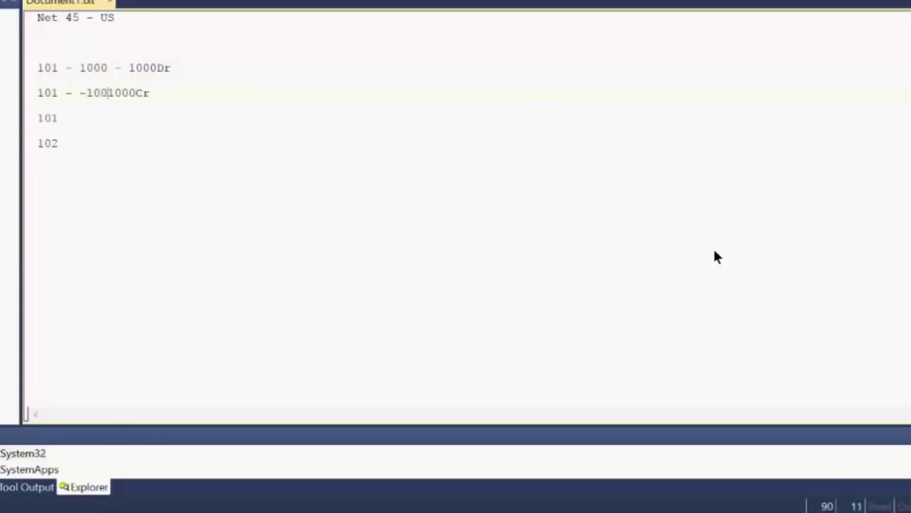
pyautogui.write('1 - 1')
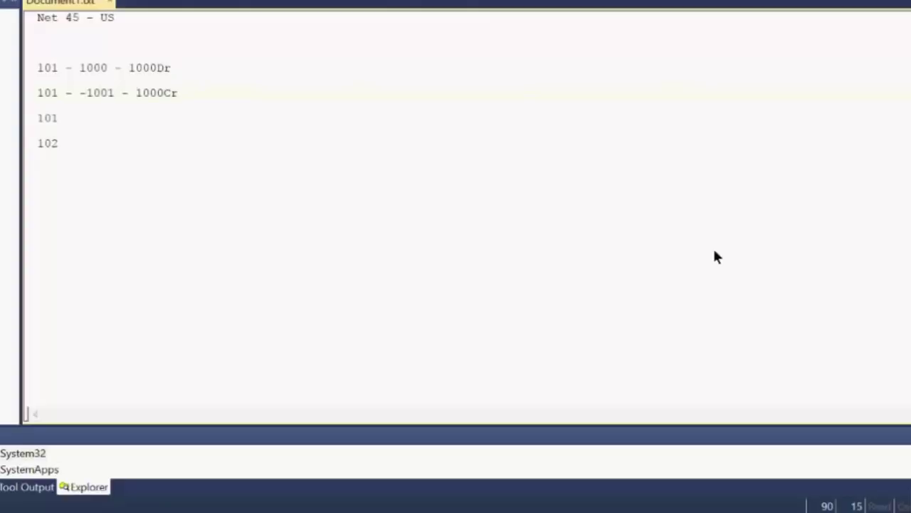
# - Add a line reading "IC Lines" directly below the credit line
pyautogui.press('Up')
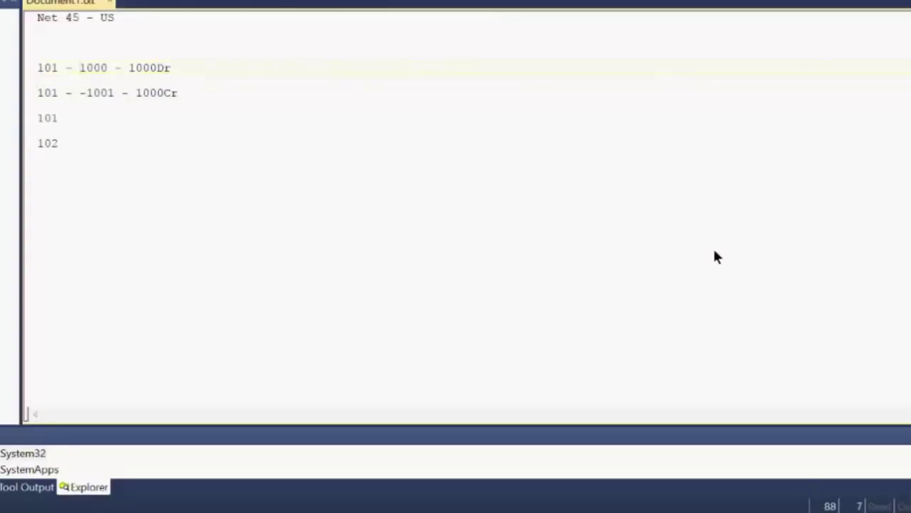
pyautogui.hotkey('ctrl', 'Right')
pyautogui.hotkey('ctrl', 'Right')
pyautogui.hotkey('ctrl', 'Right')
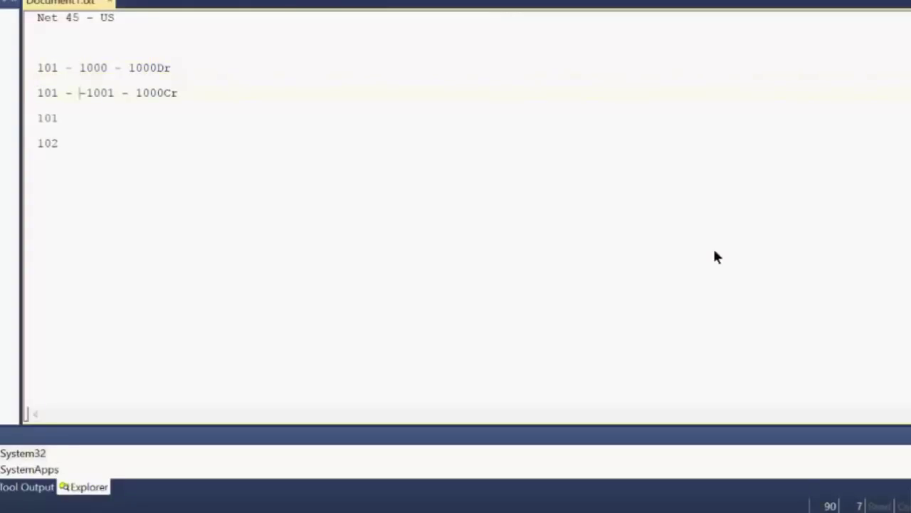
pyautogui.press('End')
pyautogui.press('Return')
pyautogui.press('Return')
pyautogui.write('I')
pyautogui.write('C in')
pyautogui.press('BackSpace')
pyautogui.press('BackSpace')
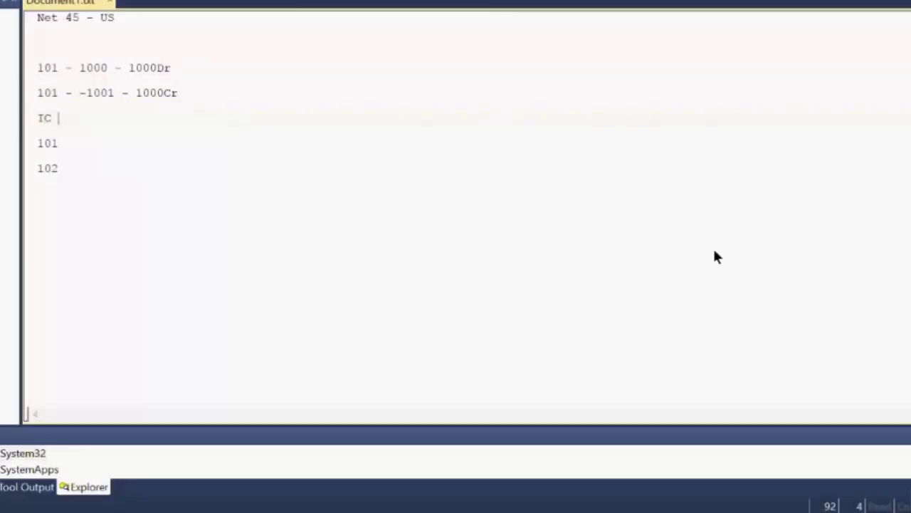
pyautogui.write('Lines')
# - Change the credit line's company number to 102 and switch to the PDF slide on Components of Chart of Accounts
pyautogui.press('Home')
pyautogui.press('Up')
pyautogui.press('Up')
pyautogui.press('Right')
pyautogui.press('Right')
pyautogui.press('Delete')
pyautogui.write('2')
pyautogui.hotkey('alt', 'Tab')
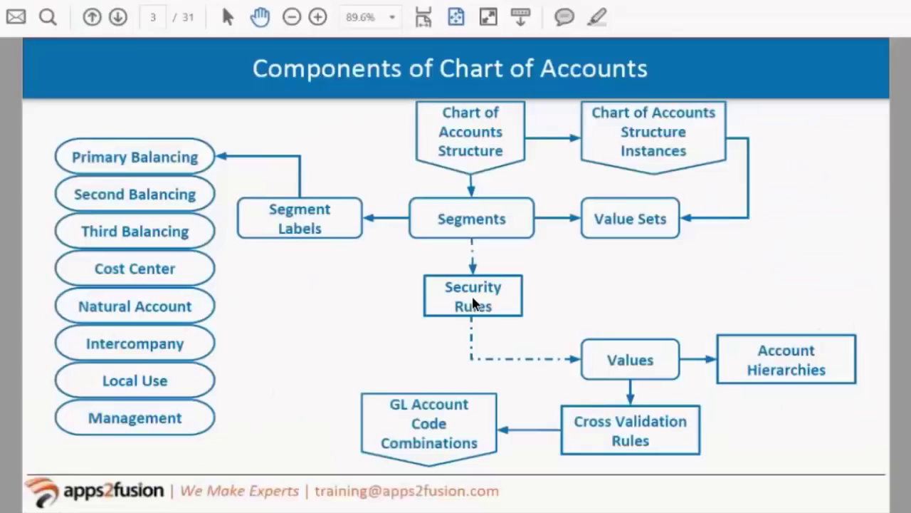
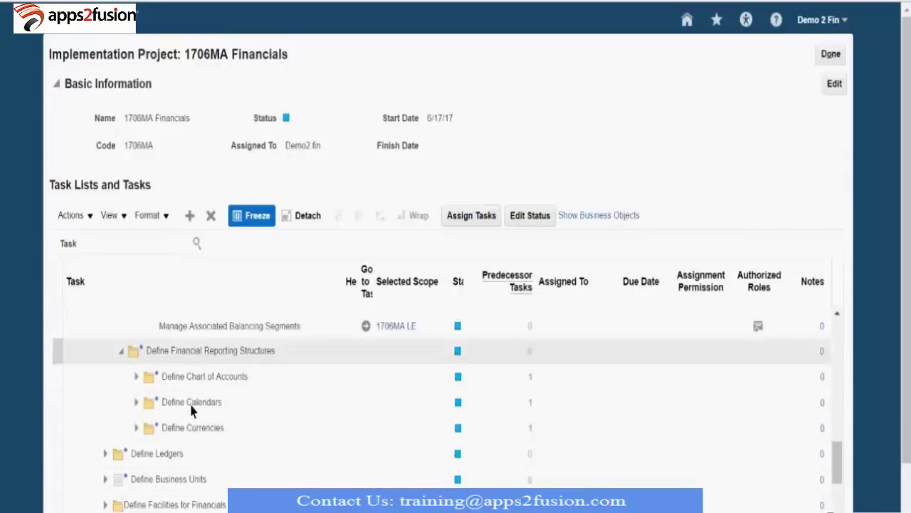
# - Collapse Define Enterprise Structures for Financials, Define Common Applications Configuration for Financials and the Financials folder in the task list
pyautogui.click(198, 360)
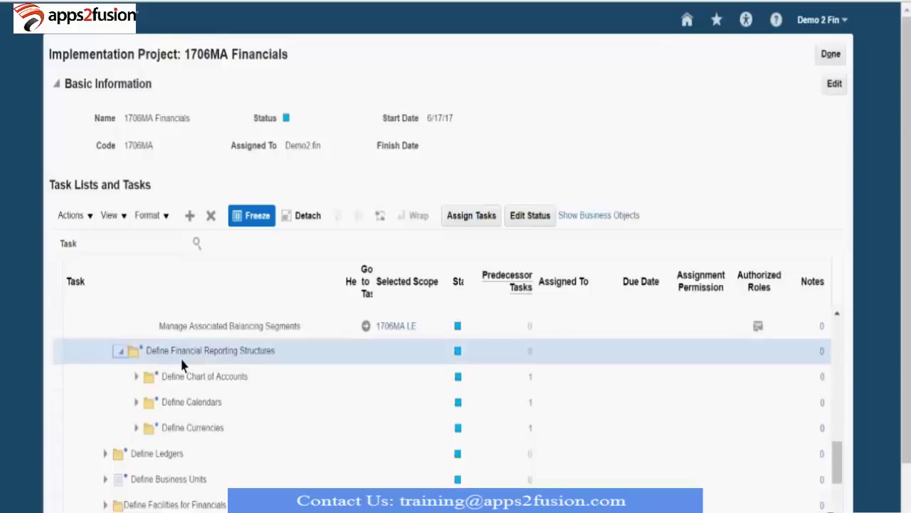
pyautogui.scroll(5, 150, 403)
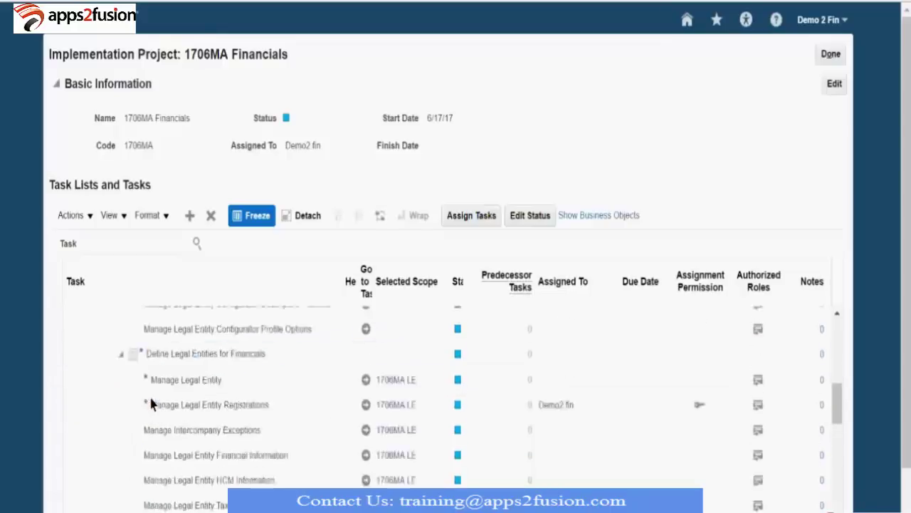
pyautogui.scroll(2, 151, 404)
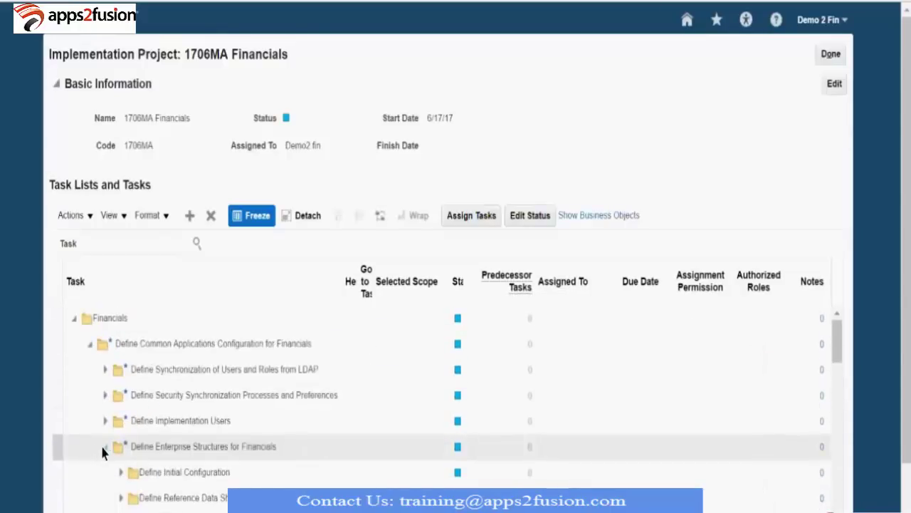
pyautogui.click(107, 450)
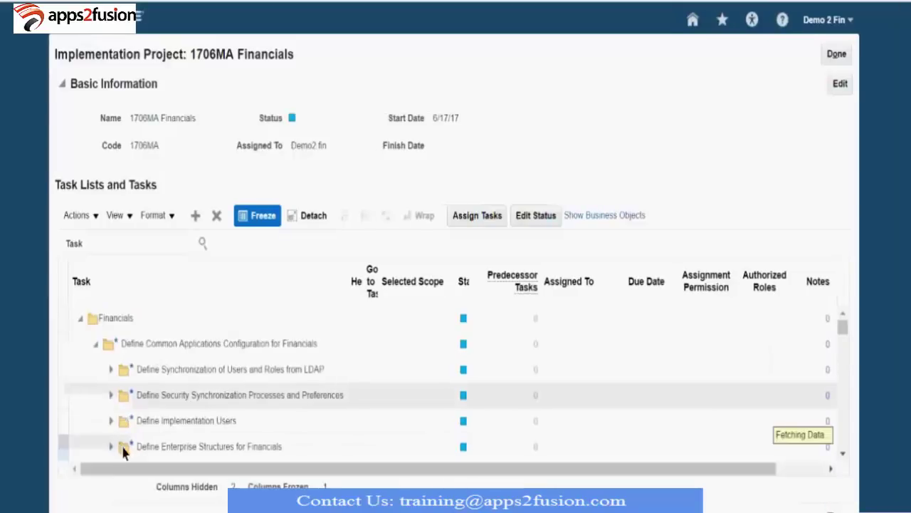
pyautogui.scroll(-5, 122, 411)
pyautogui.scroll(5, 120, 407)
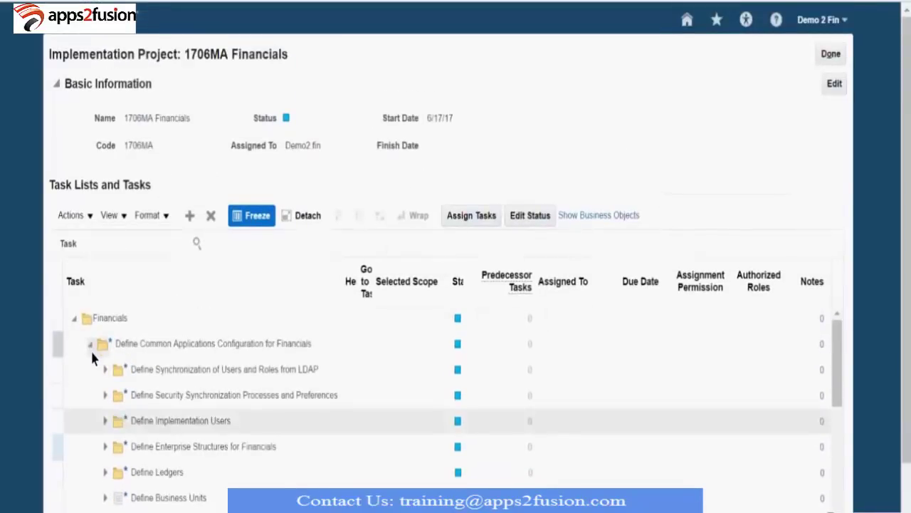
pyautogui.click(90, 346)
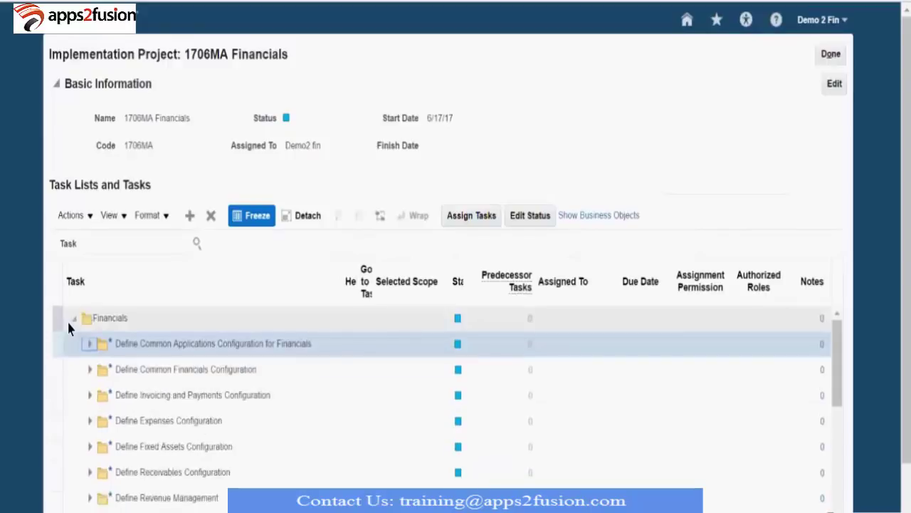
pyautogui.click(75, 318)
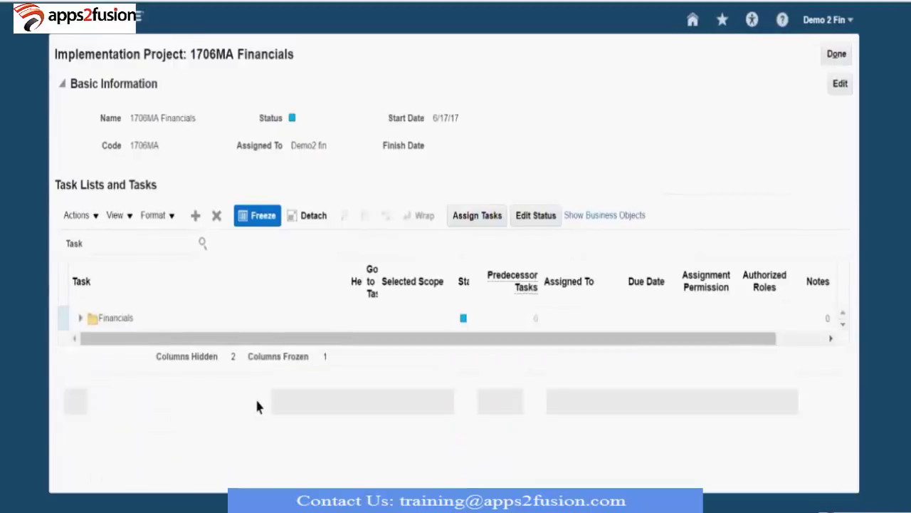
# - Expand Financials, Define Common Applications Configuration for Financials, and Define Enterprise Structures for Financials
pyautogui.click(80, 318)
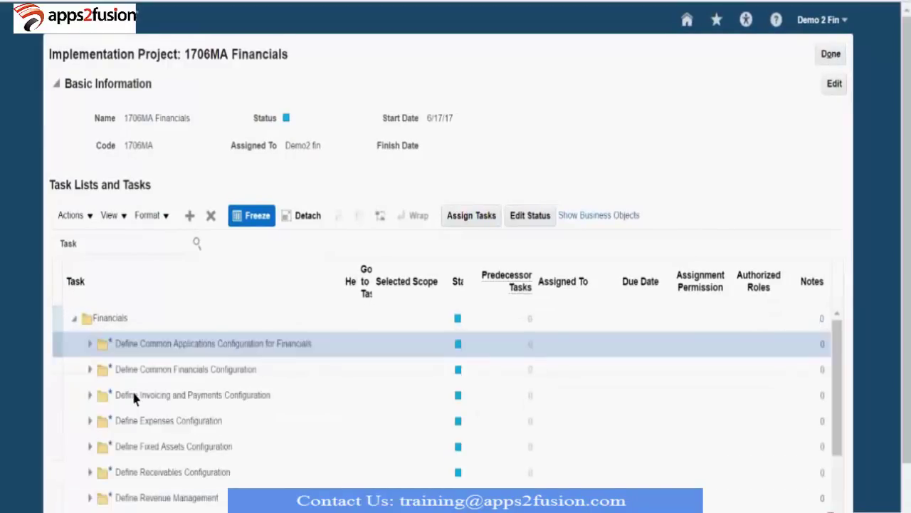
pyautogui.click(91, 343)
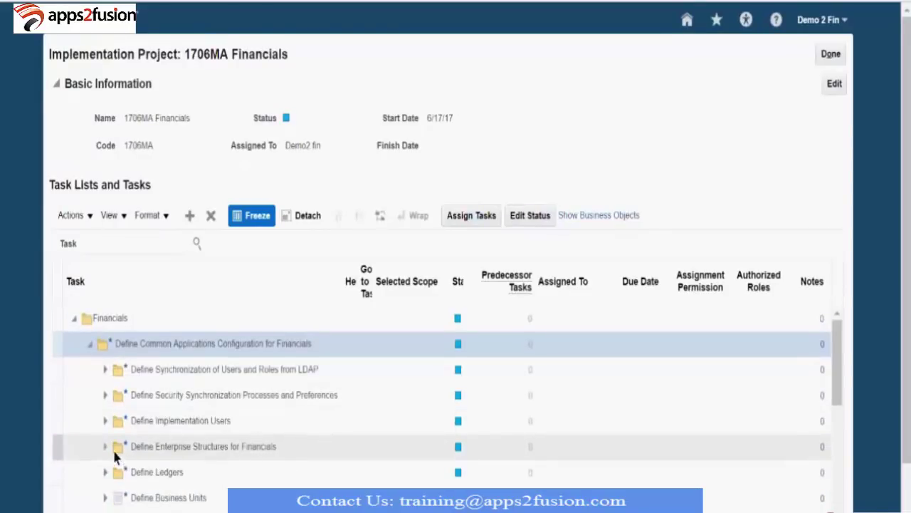
pyautogui.click(104, 450)
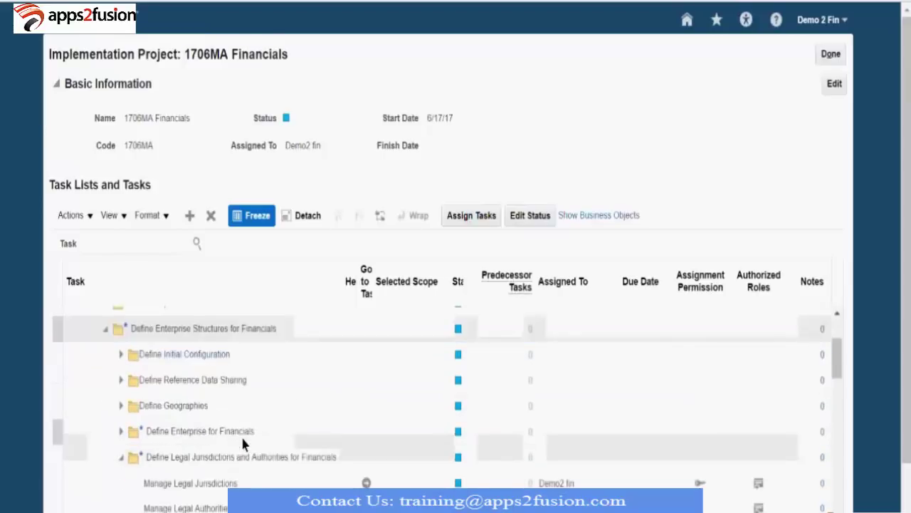
# - Collapse Define Legal Jurisdictions and Authorities for Financials and Define Legal Entities for Financials
pyautogui.scroll(-3, 178, 441)
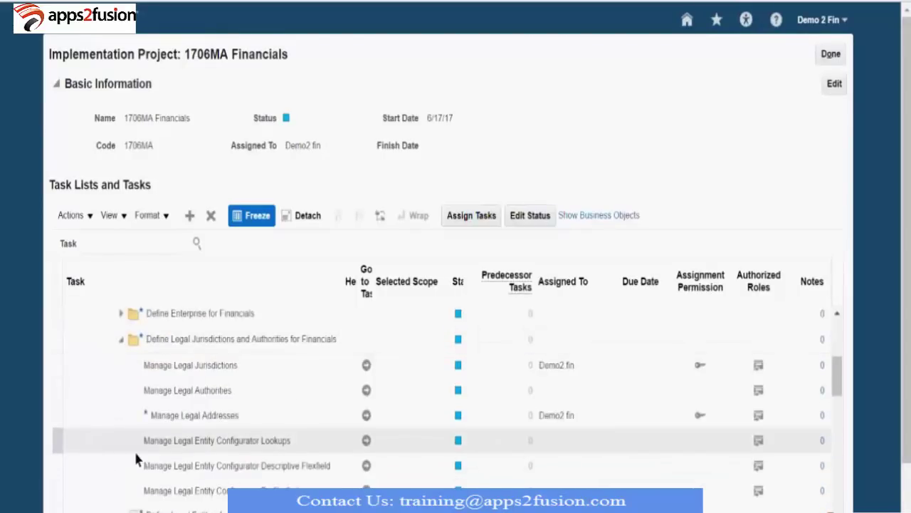
pyautogui.click(120, 339)
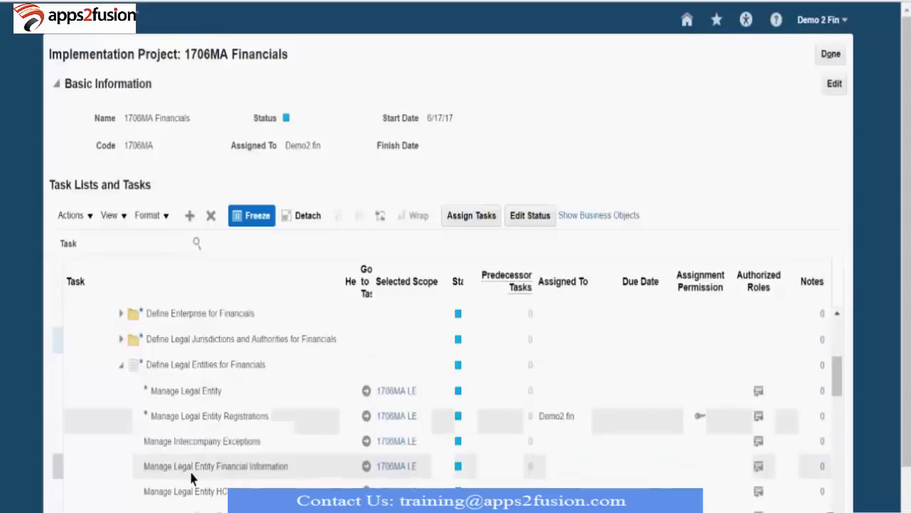
pyautogui.click(121, 364)
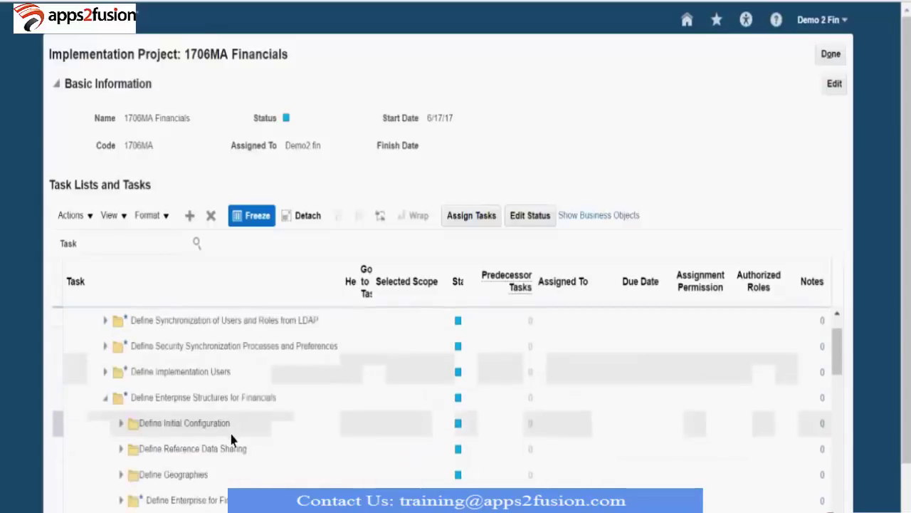
# - Expand Define Chart of Accounts under Define Financial Reporting Structures and select the Manage Chart of Accounts Value Sets task
pyautogui.scroll(-5, 230, 448)
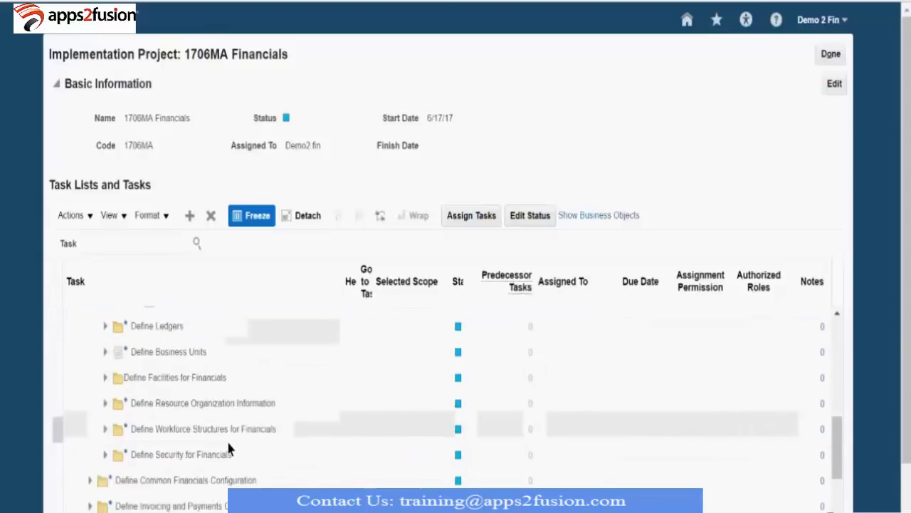
pyautogui.scroll(3, 225, 437)
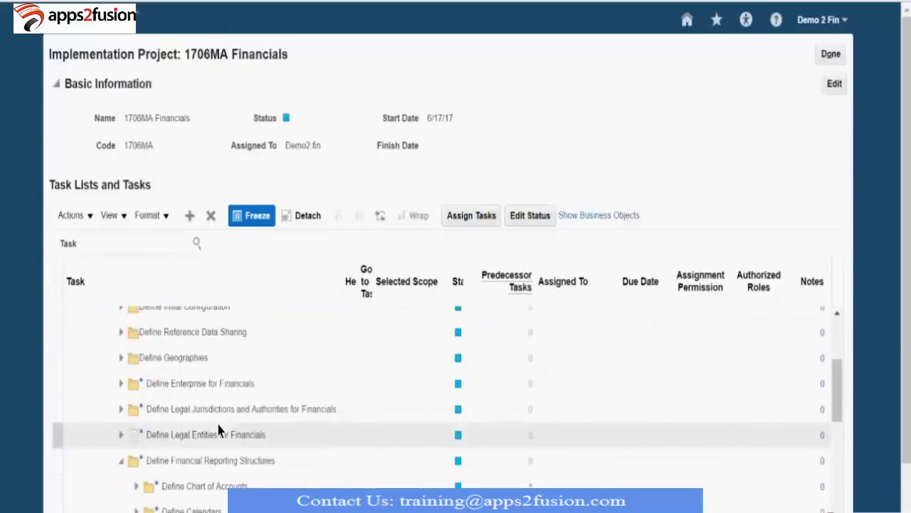
pyautogui.click(185, 461)
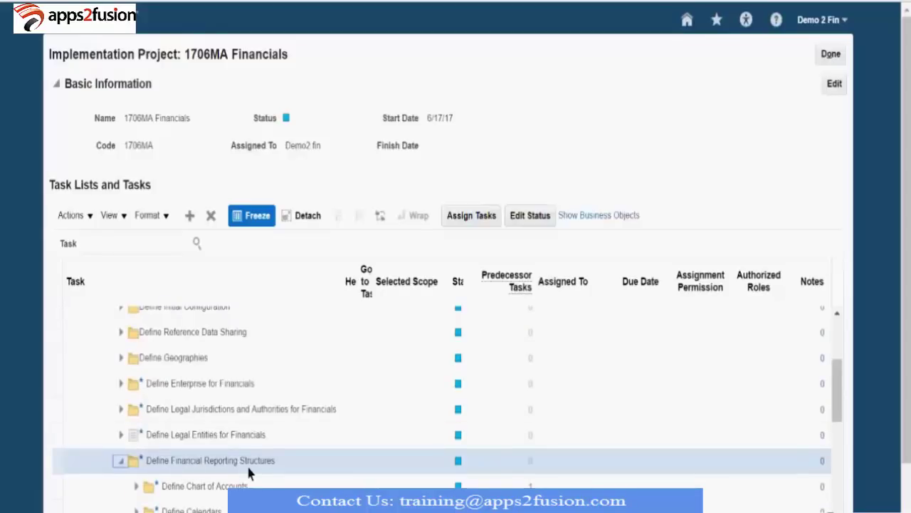
pyautogui.scroll(-2, 248, 472)
pyautogui.click(197, 369)
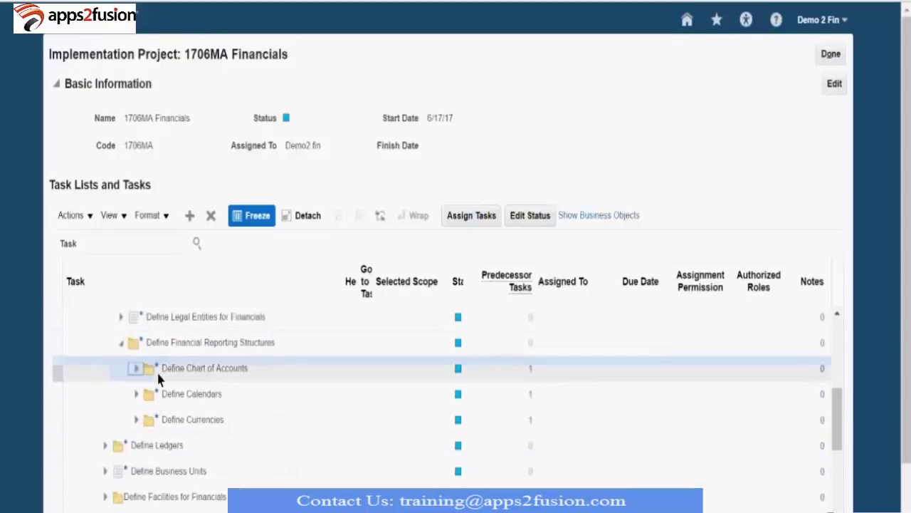
pyautogui.click(134, 371)
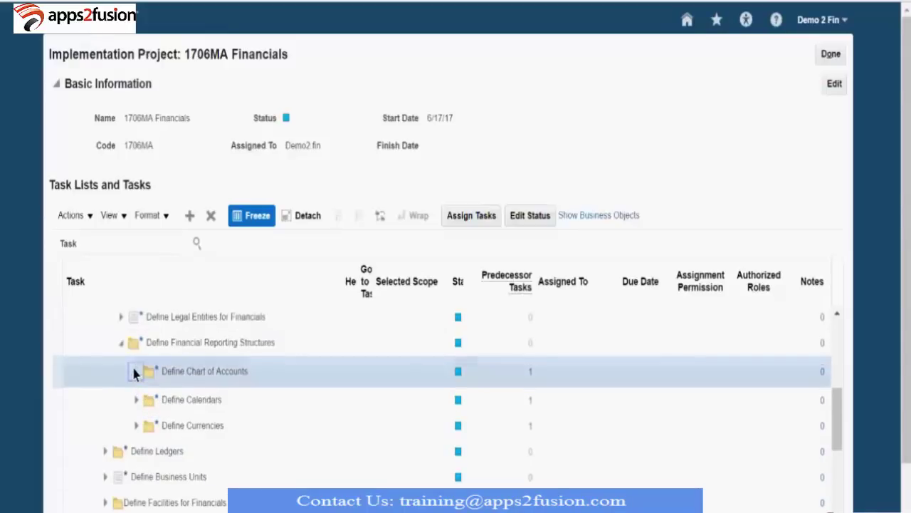
pyautogui.scroll(-3, 139, 447)
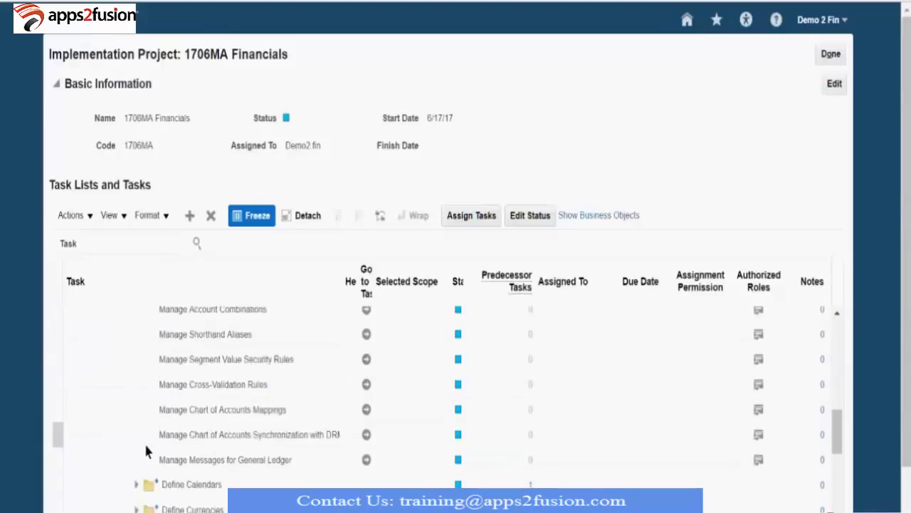
pyautogui.scroll(3, 144, 441)
pyautogui.click(235, 396)
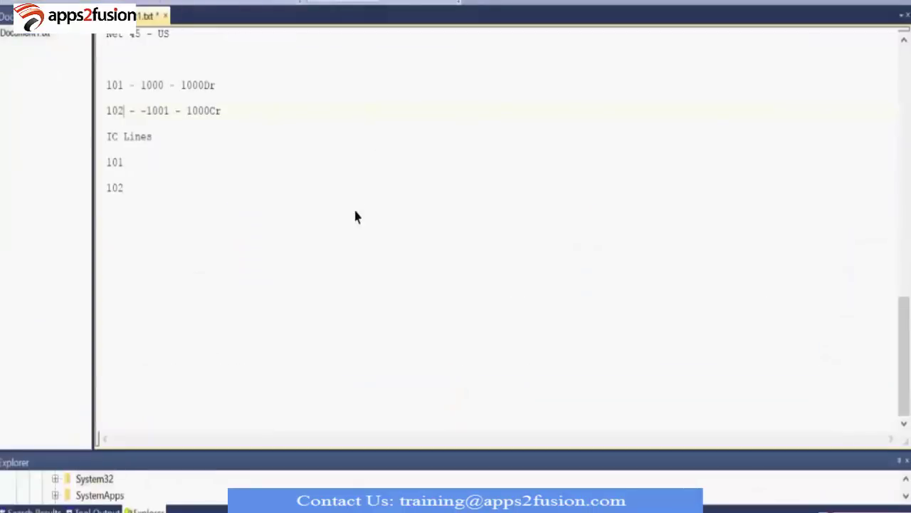
# - In the text editor's notes, add the lines Company, Account and Department below the last 102 line
pyautogui.click(356, 217)
pyautogui.press('Return')
pyautogui.press('Return')
pyautogui.write('Company')
pyautogui.press('Return')
pyautogui.press('Return')
pyautogui.write('Account')
pyautogui.press('Return')
pyautogui.press('Return')
pyautogui.write('Department')
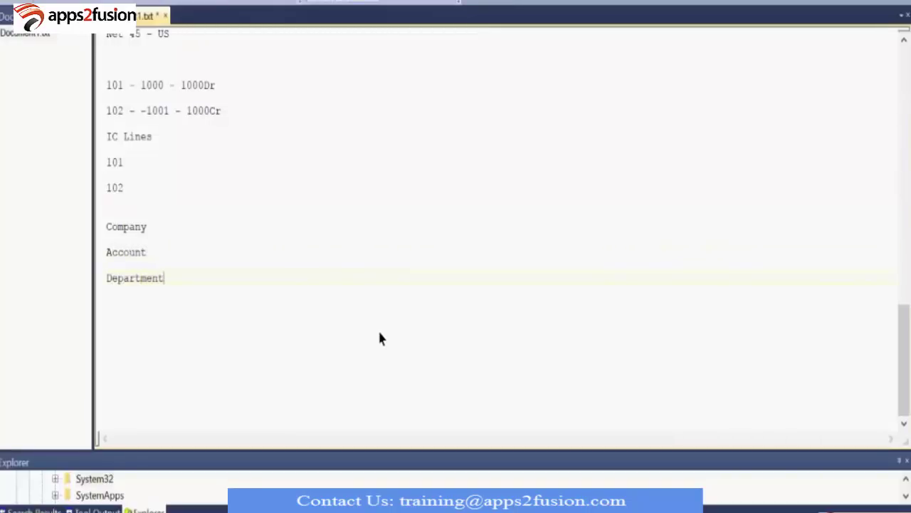
pyautogui.press('Return')
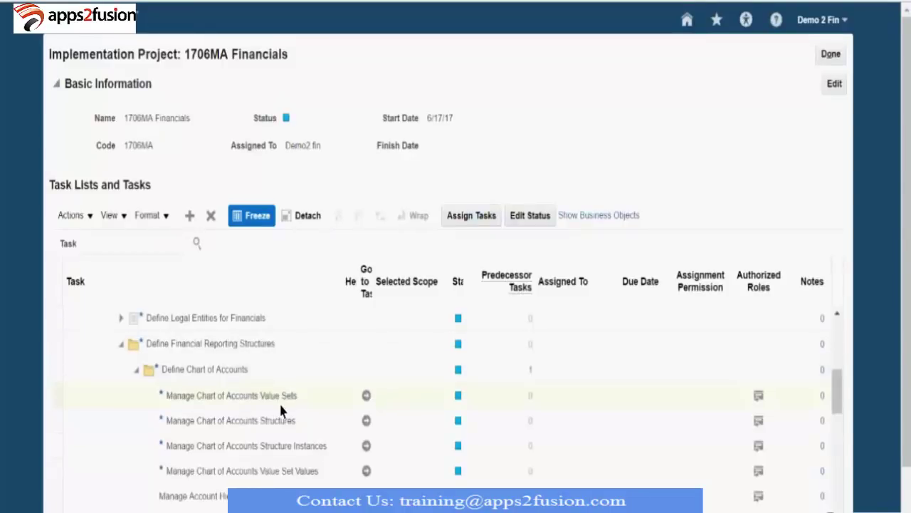
# - Open the Manage Chart of Accounts Value Sets task and start a new value set with code and description 1706MA Company
pyautogui.click(368, 401)
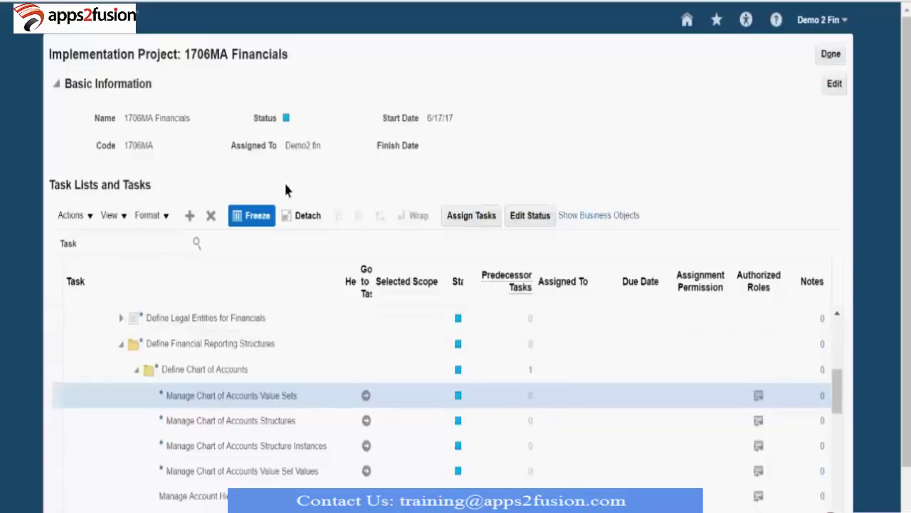
pyautogui.click(368, 398)
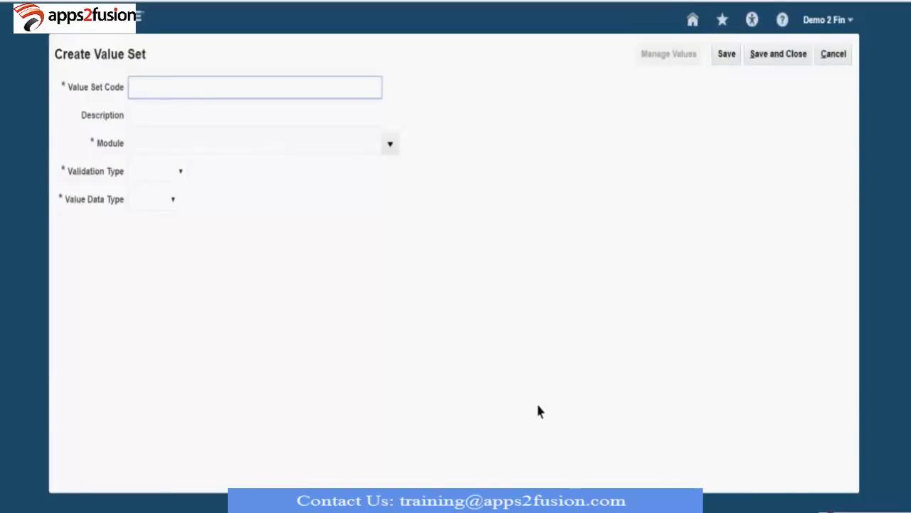
pyautogui.write('t706MA Company')
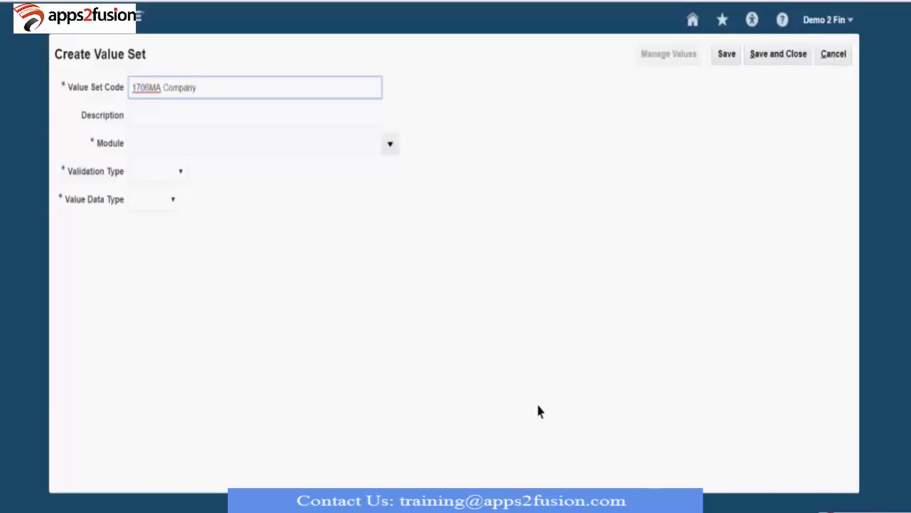
pyautogui.hotkey('ctrl', 'a')
pyautogui.hotkey('ctrl', 'c')
pyautogui.press('Tab')
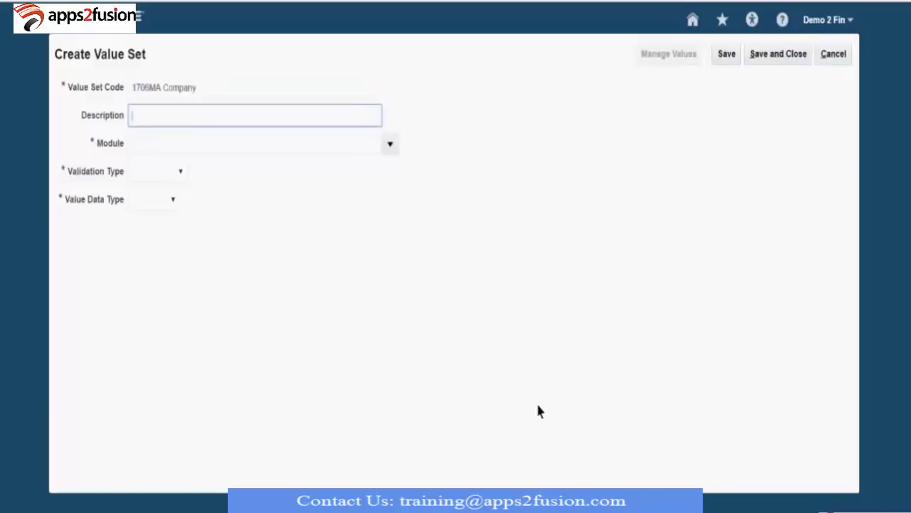
pyautogui.hotkey('ctrl', 'v')
pyautogui.press('Tab')
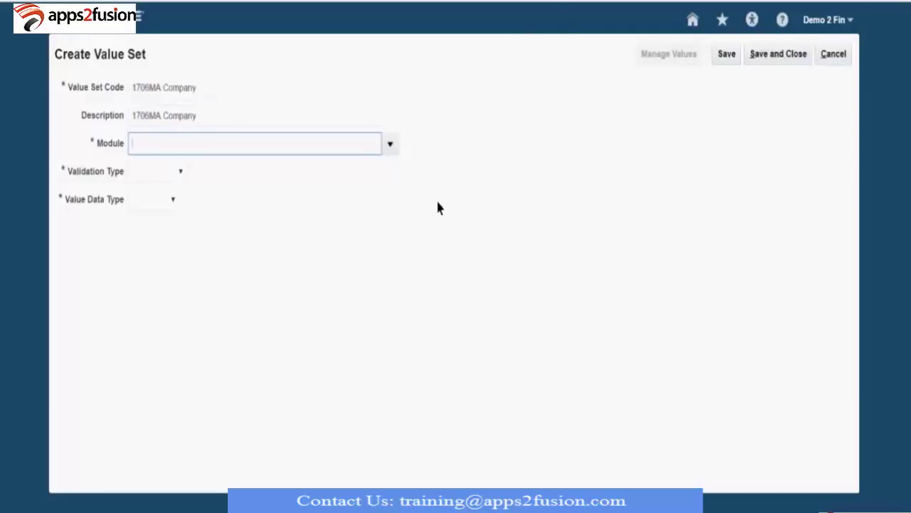
# - Assign the 1706MA Company value set to the General Ledger module with Independent validation and Character data type
pyautogui.click(390, 144)
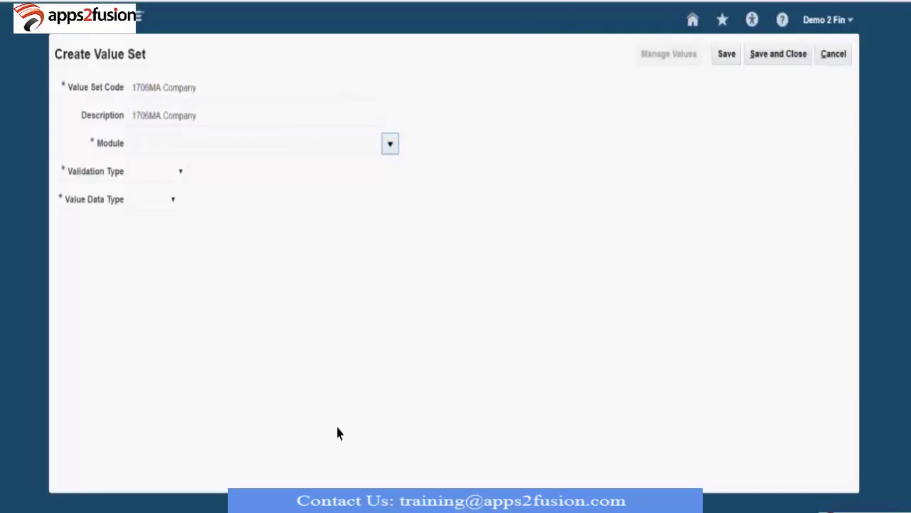
pyautogui.click(201, 326)
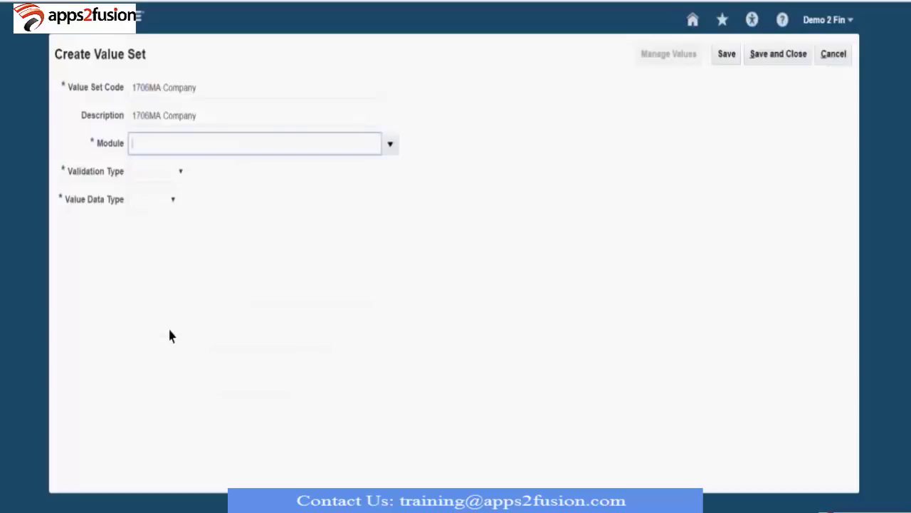
pyautogui.click(165, 176)
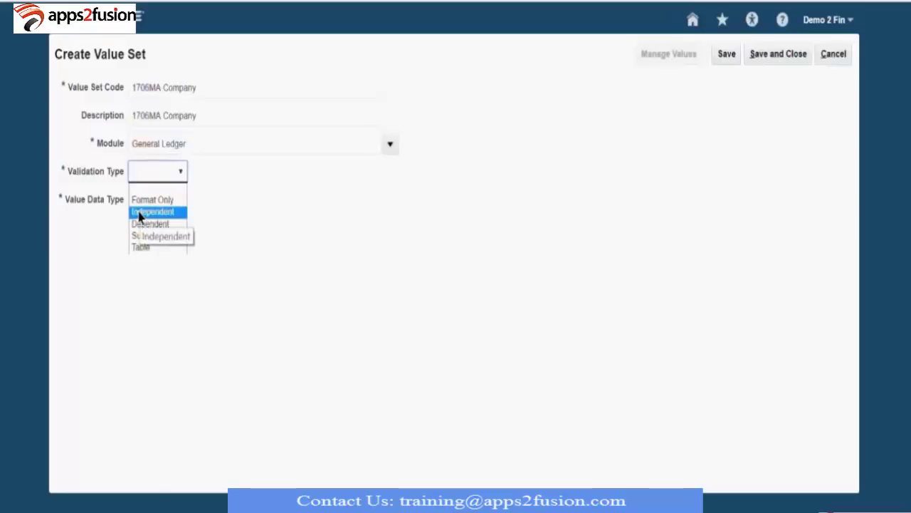
pyautogui.click(140, 213)
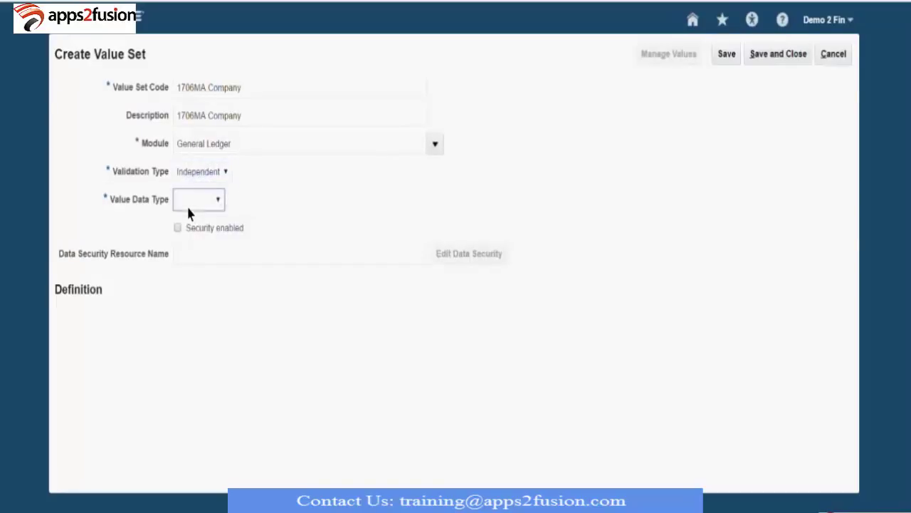
pyautogui.click(188, 203)
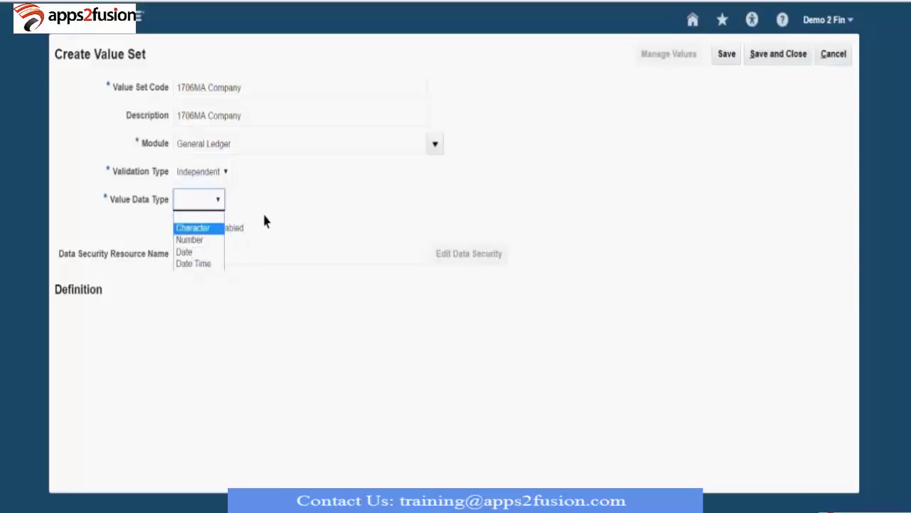
pyautogui.click(198, 229)
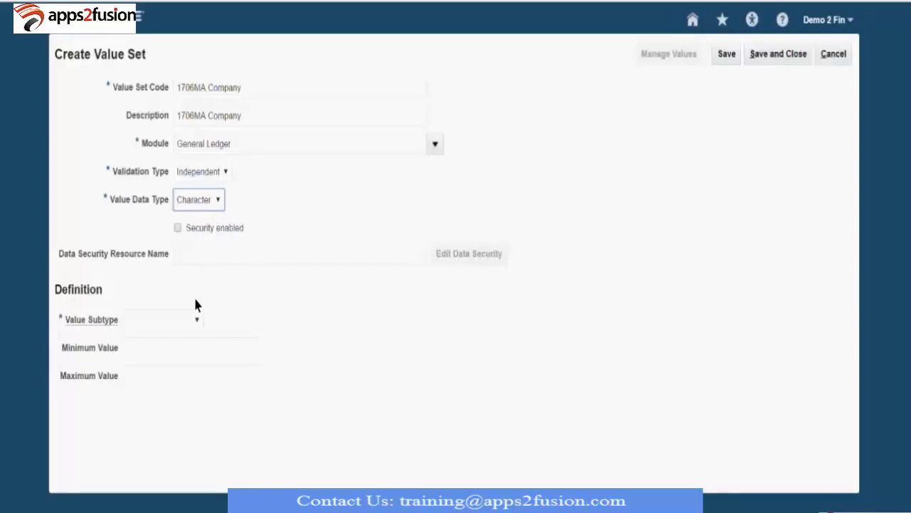
# - Define the 1706MA Company values as Text subtype with a maximum length of 2
pyautogui.click(154, 320)
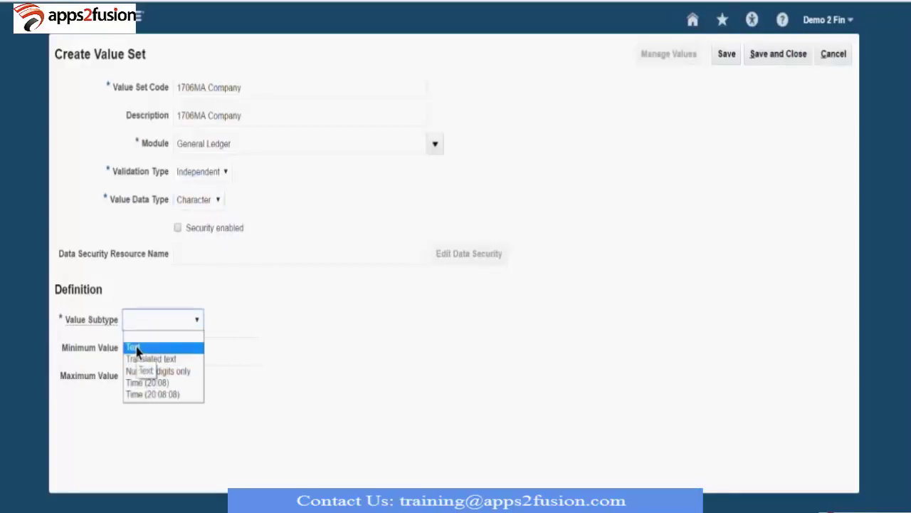
pyautogui.click(137, 348)
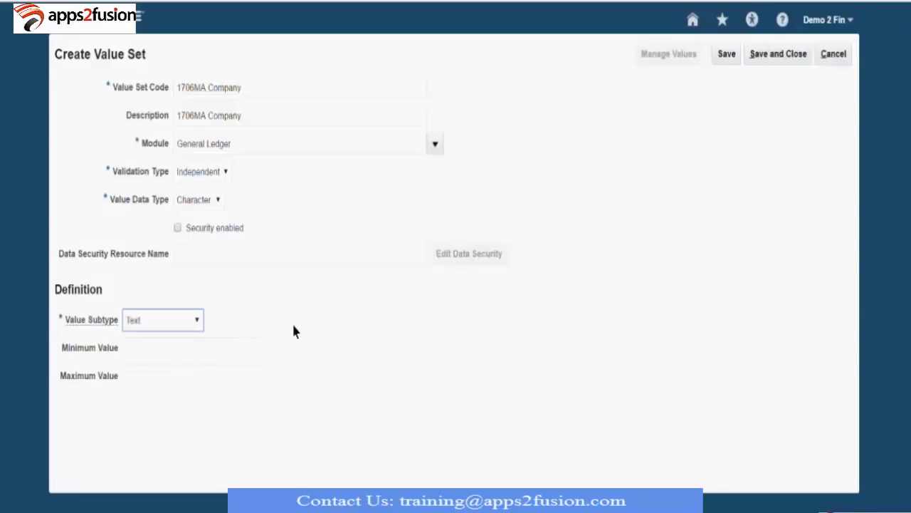
pyautogui.click(153, 350)
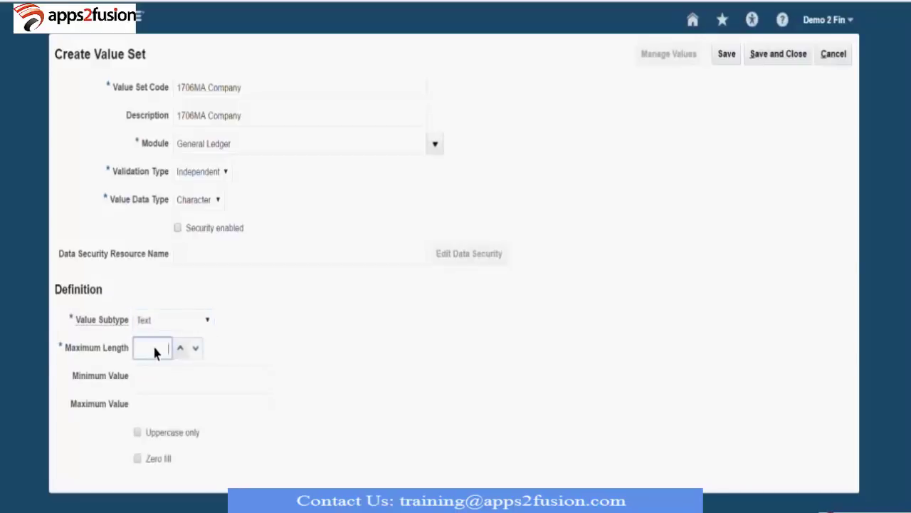
pyautogui.write('2')
pyautogui.press('Tab')
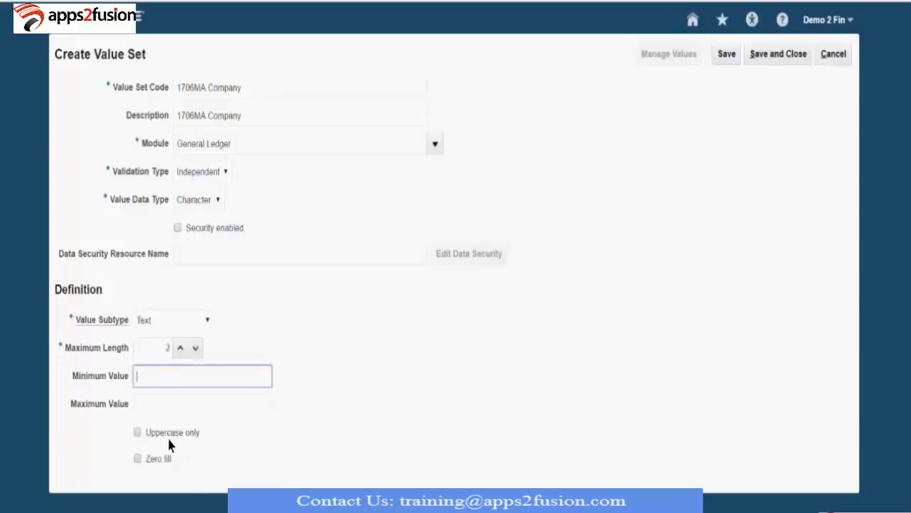
# - Enable Uppercase only and Zero fill for the 1706MA Company value set, then save and close it
pyautogui.click(142, 435)
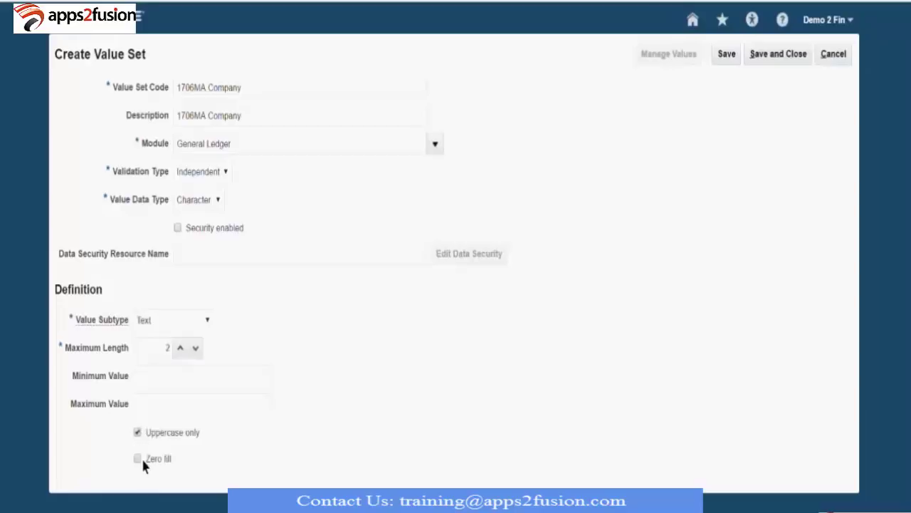
pyautogui.click(141, 459)
pyautogui.click(729, 58)
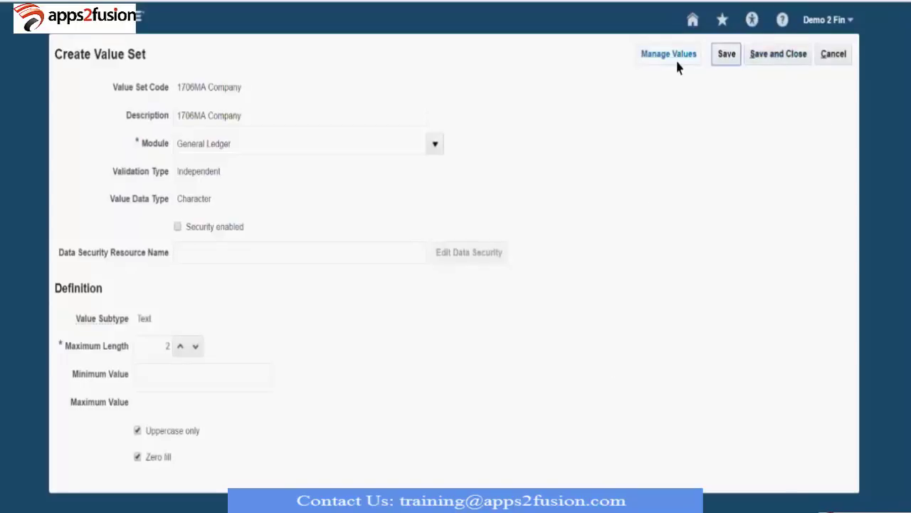
pyautogui.click(776, 58)
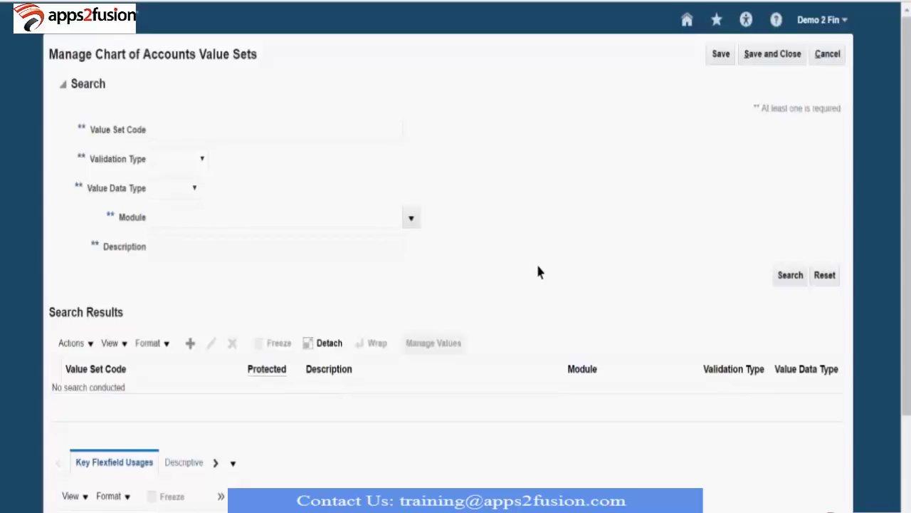
# - Start a second value set with 1706MA Account as both its code and description
pyautogui.scroll(-2, 320, 306)
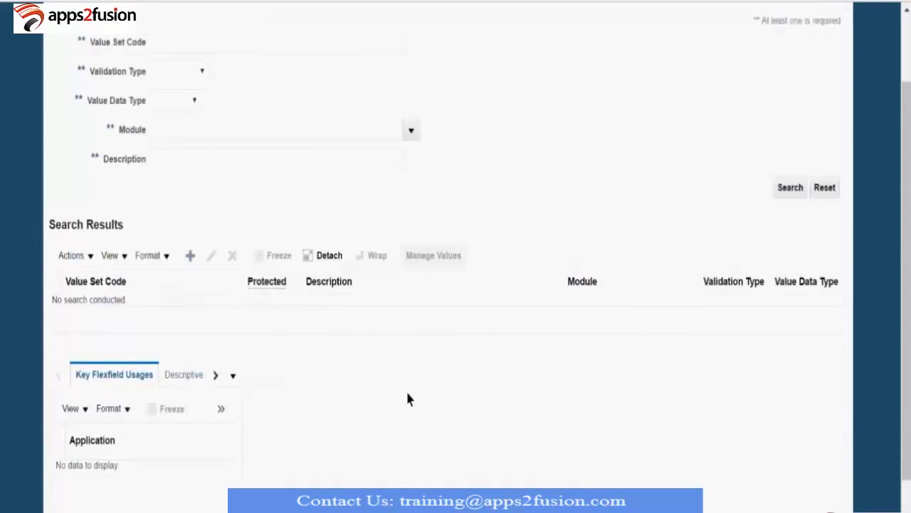
pyautogui.click(166, 87)
pyautogui.write('1706')
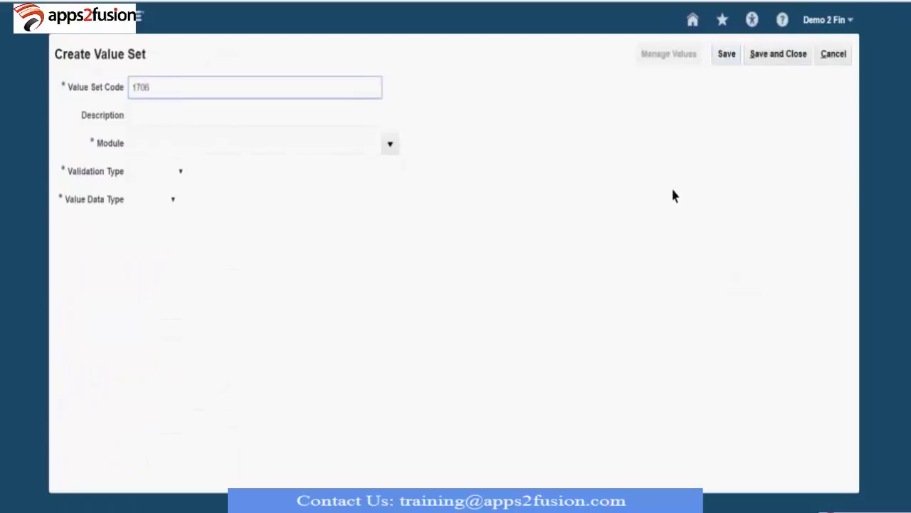
pyautogui.write('MA Account')
pyautogui.hotkey('ctrl', 'a')
pyautogui.hotkey('ctrl', 'c')
pyautogui.press('Tab')
pyautogui.hotkey('ctrl', 'v')
pyautogui.press('Tab')
# - Assign the 1706MA Account value set to the General Ledger module with Independent validation and Character data type
pyautogui.click(390, 144)
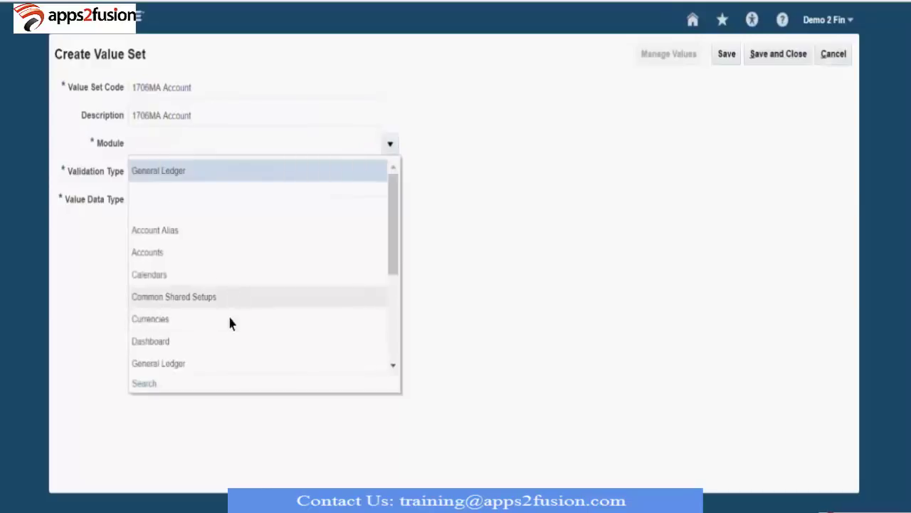
pyautogui.click(169, 366)
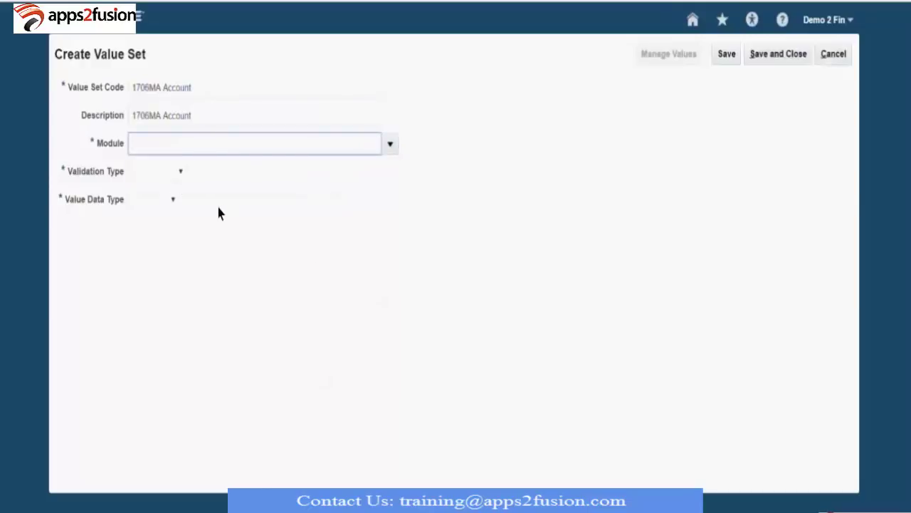
pyautogui.click(151, 175)
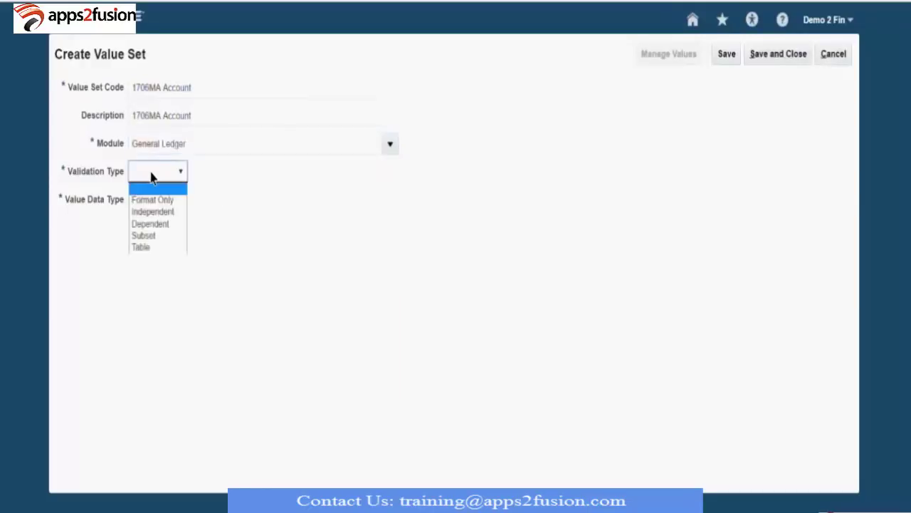
pyautogui.click(168, 212)
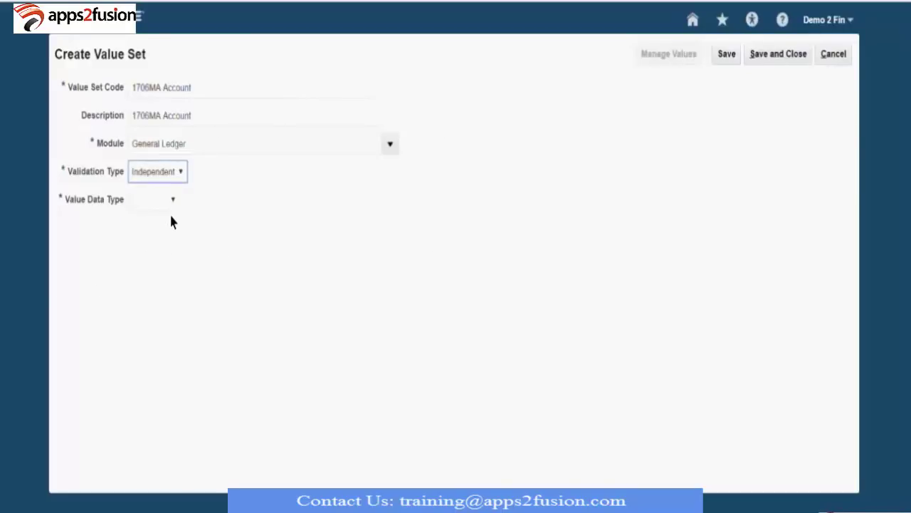
pyautogui.click(196, 202)
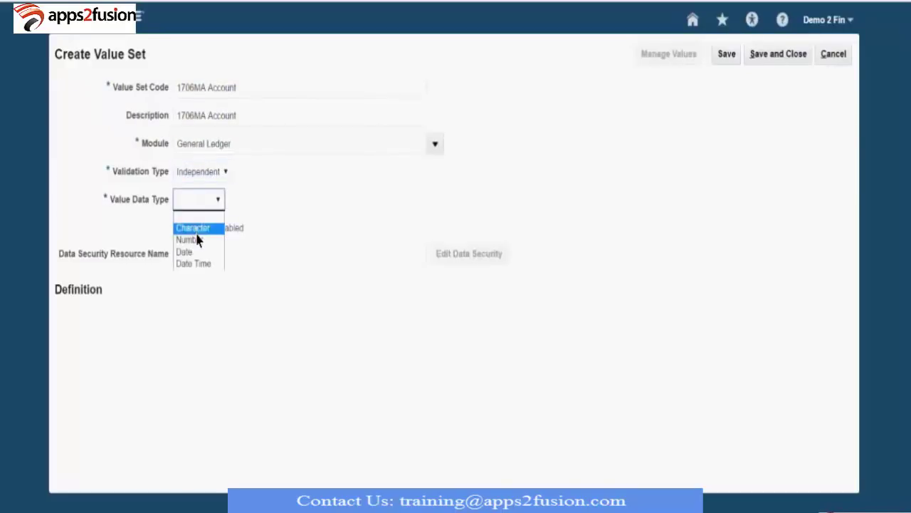
pyautogui.click(195, 229)
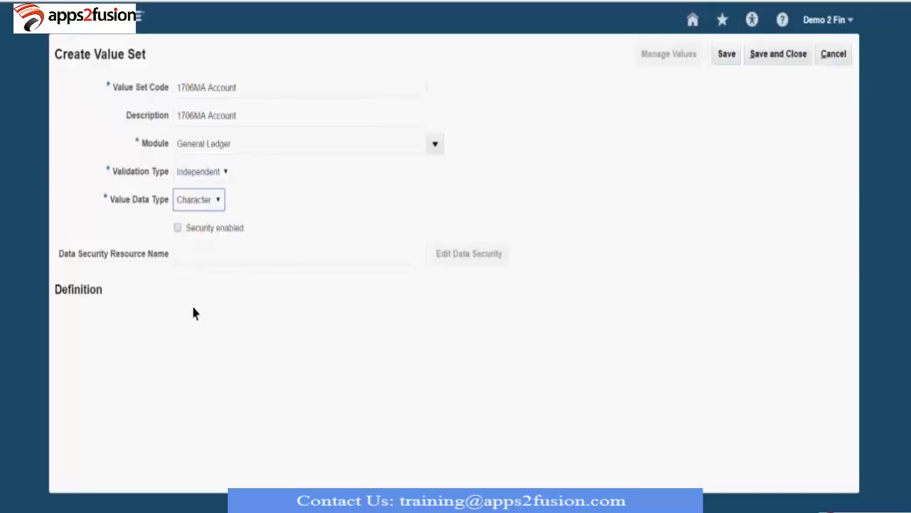
# - Define the 1706MA Account values as Text subtype with a maximum length of 5
pyautogui.click(167, 322)
pyautogui.click(170, 347)
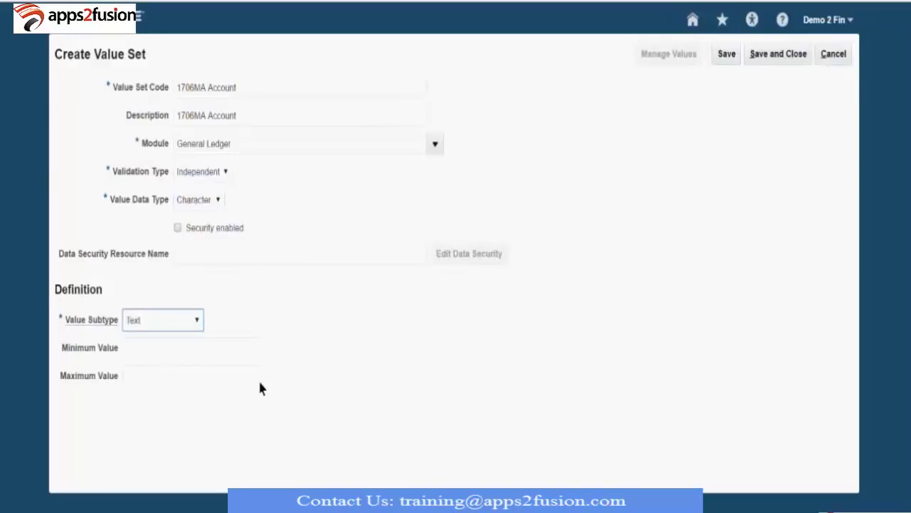
pyautogui.click(160, 348)
pyautogui.write('4')
pyautogui.press('Tab')
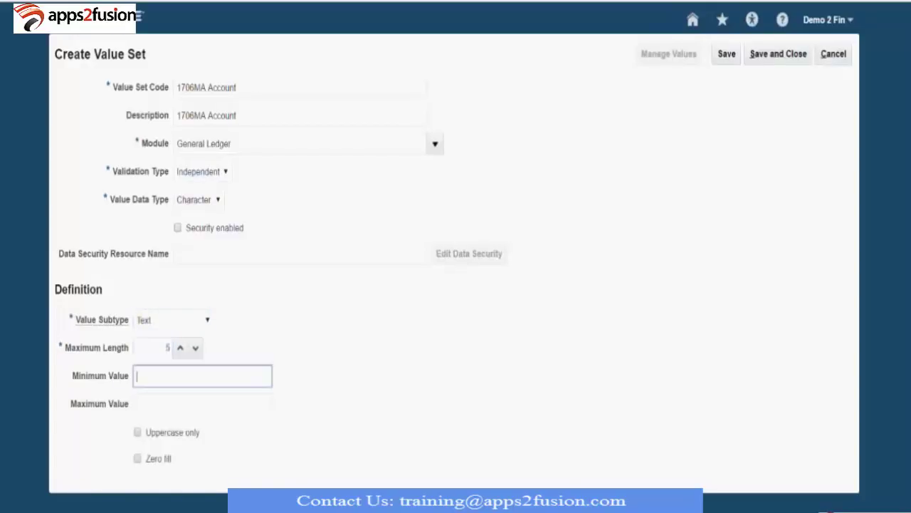
# - Enable Uppercase only for the 1706MA Account value set, and save and close it
pyautogui.click(134, 450)
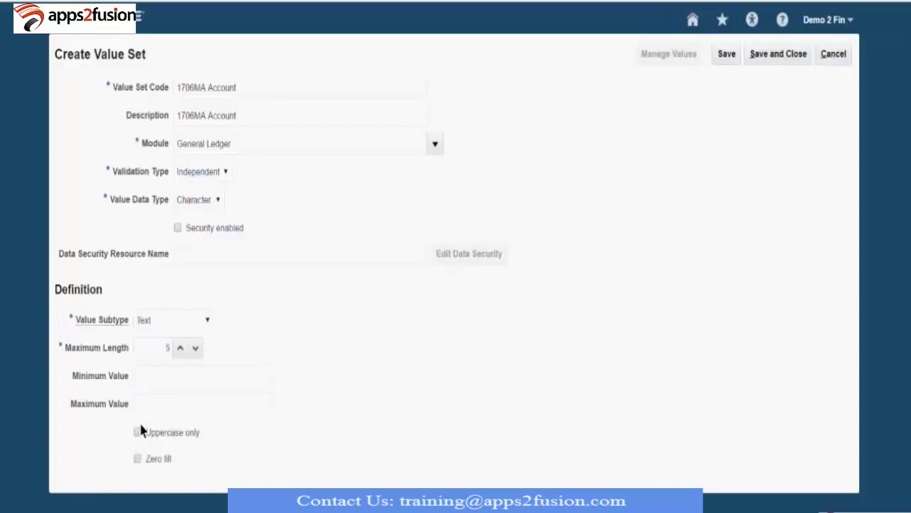
pyautogui.click(137, 433)
pyautogui.click(792, 57)
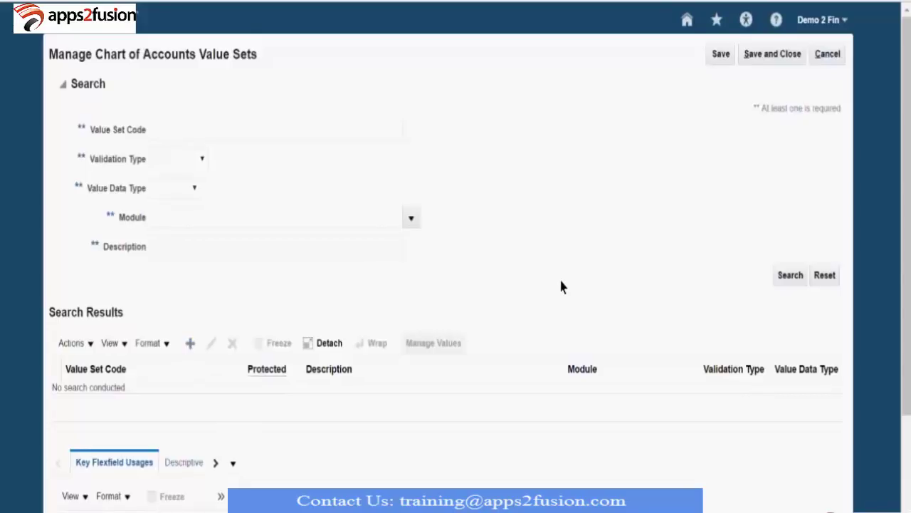
# - Start a third value set with 1706MA Department as both its code and description
pyautogui.click(160, 87)
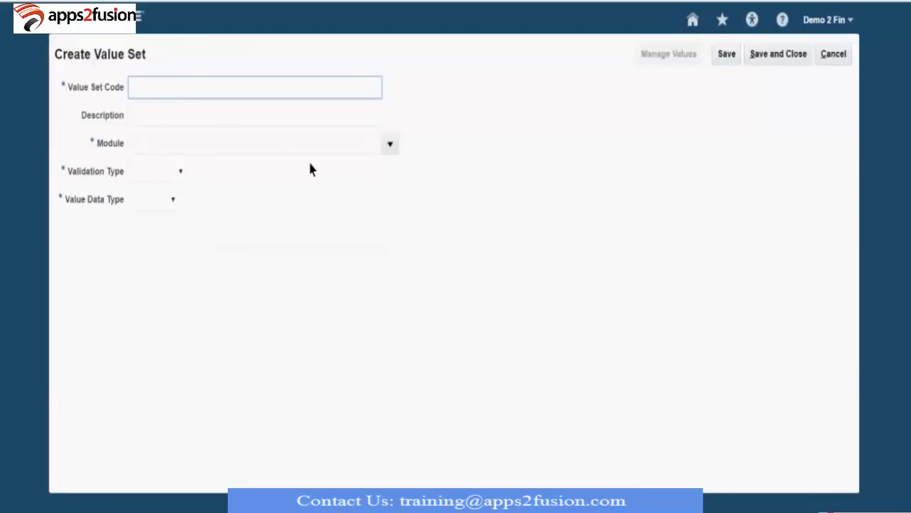
pyautogui.write('1706MA Department')
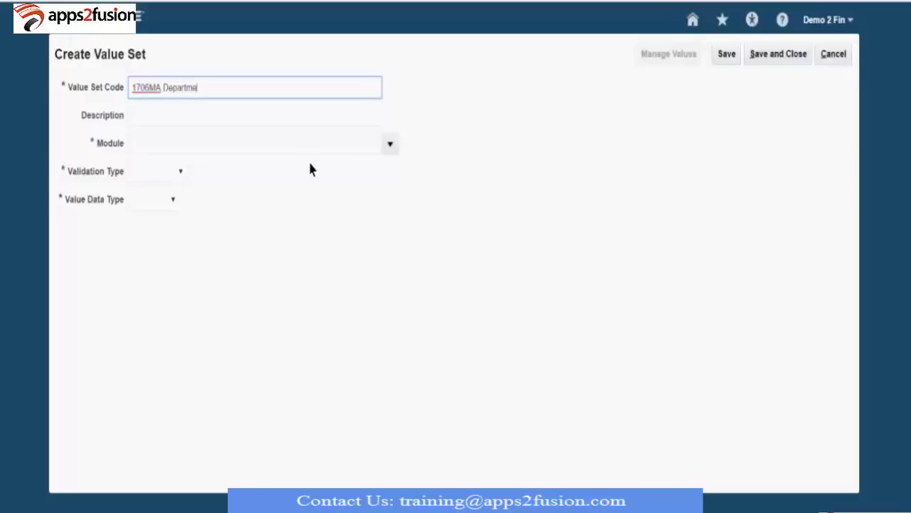
pyautogui.hotkey('ctrl', 'a')
pyautogui.hotkey('ctrl', 'c')
pyautogui.press('Tab')
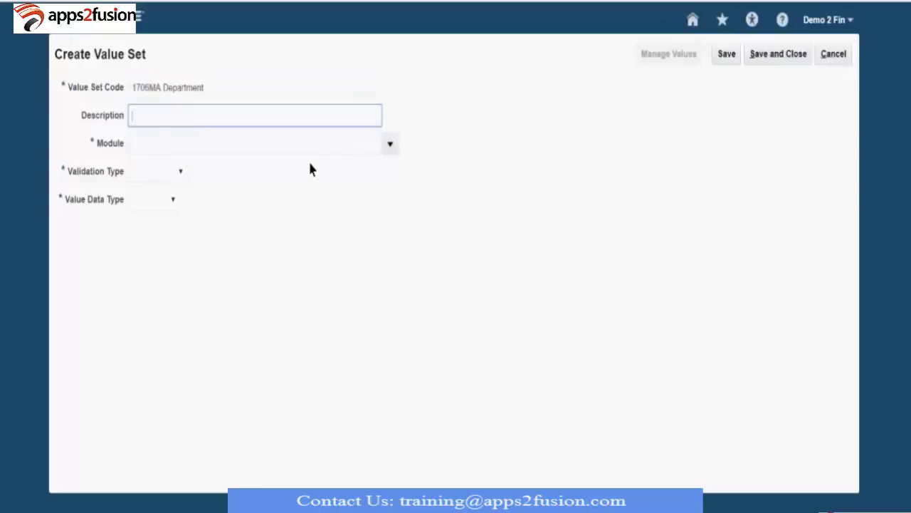
pyautogui.hotkey('ctrl', 'v')
pyautogui.press('Tab')
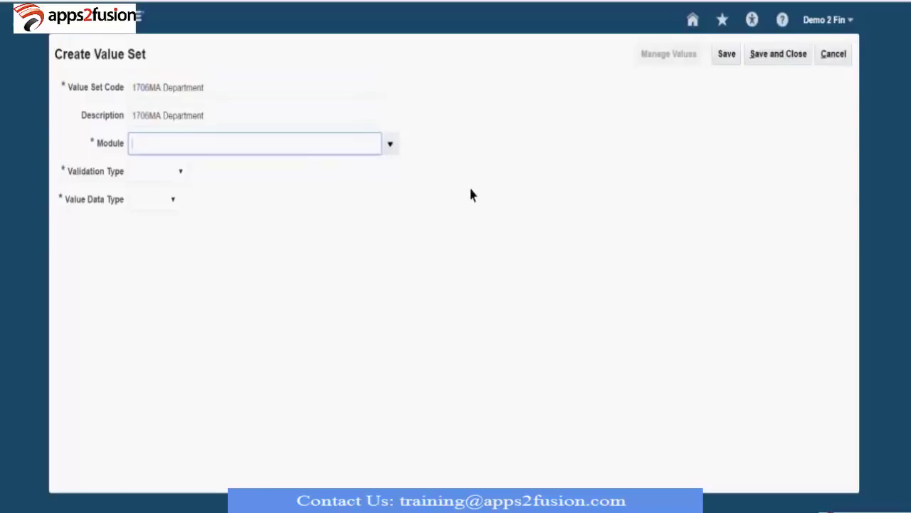
# - Assign the 1706MA Department value set to the General Ledger module with Independent validation and Character data type
pyautogui.click(390, 145)
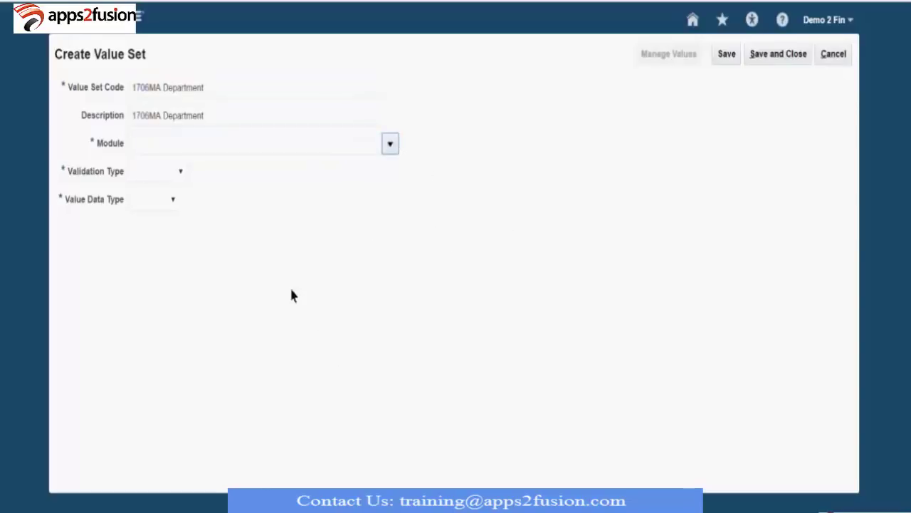
pyautogui.click(167, 171)
pyautogui.click(790, 485)
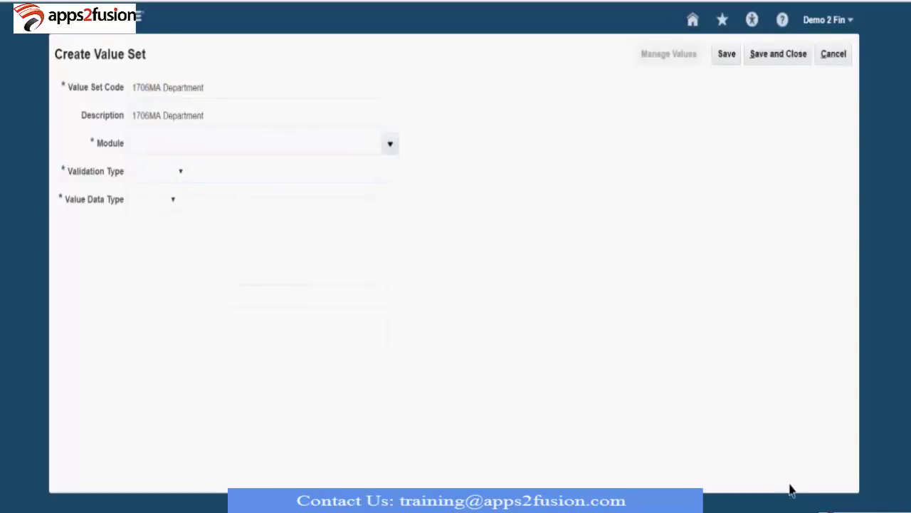
pyautogui.click(177, 171)
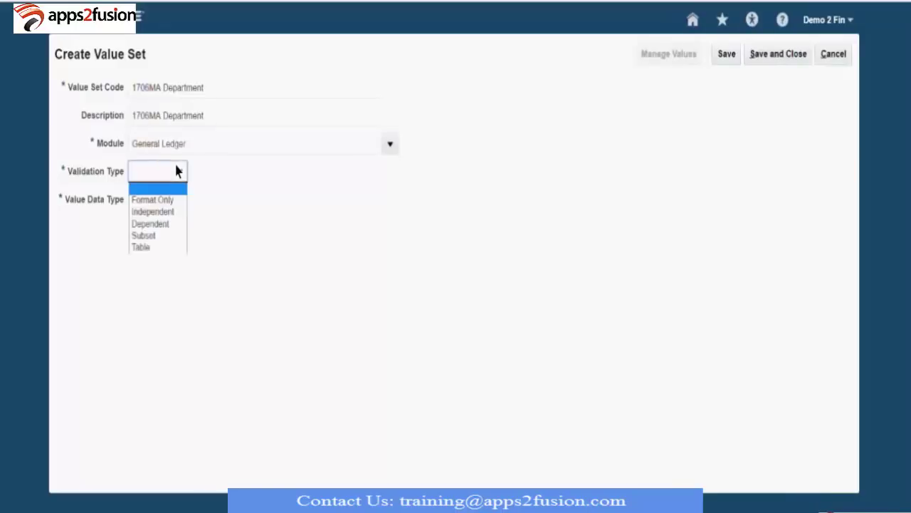
pyautogui.click(163, 211)
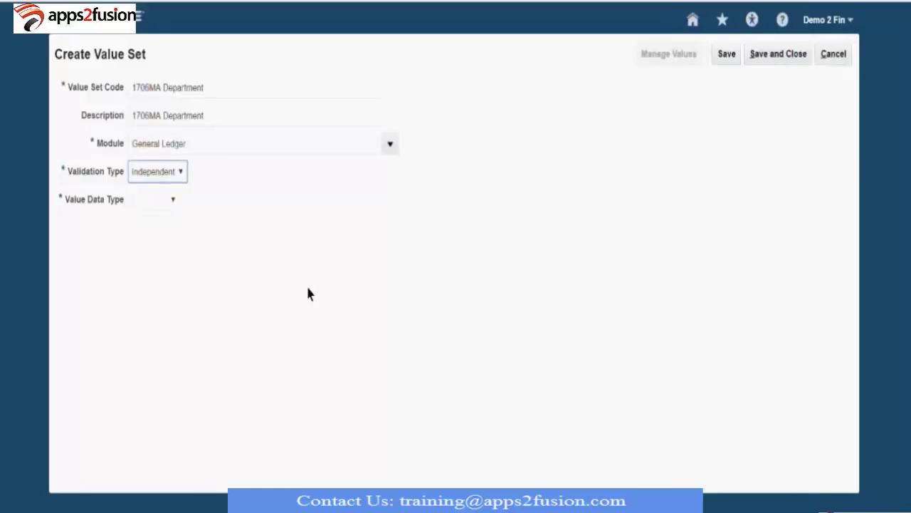
pyautogui.click(219, 202)
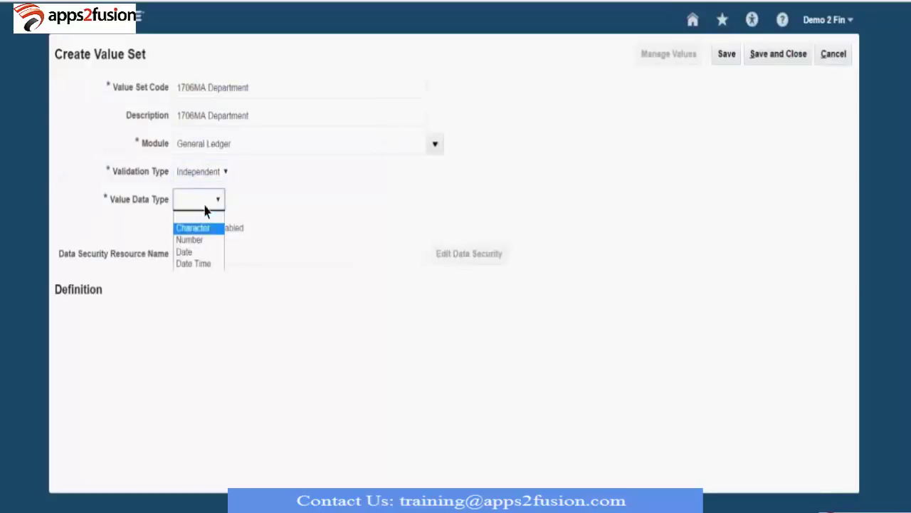
pyautogui.click(199, 229)
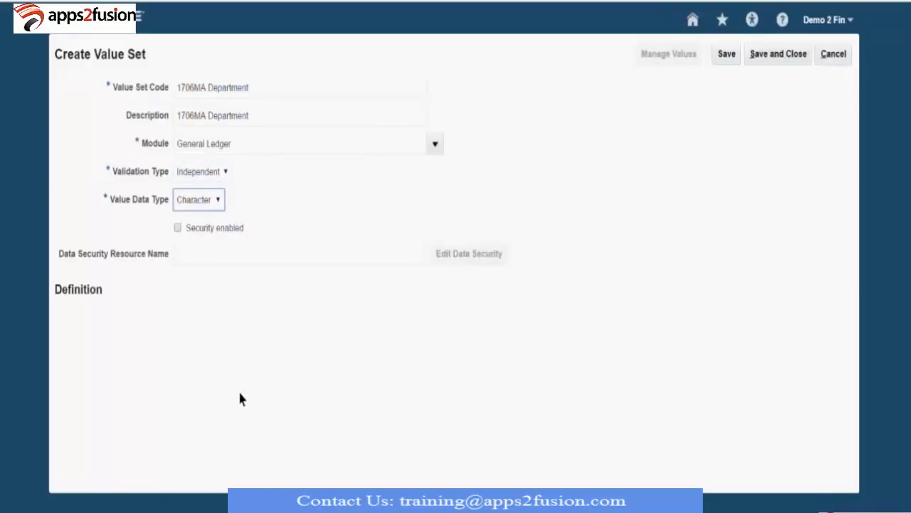
# - Define the 1706MA Department values as Text subtype with a maximum length of 3
pyautogui.click(143, 320)
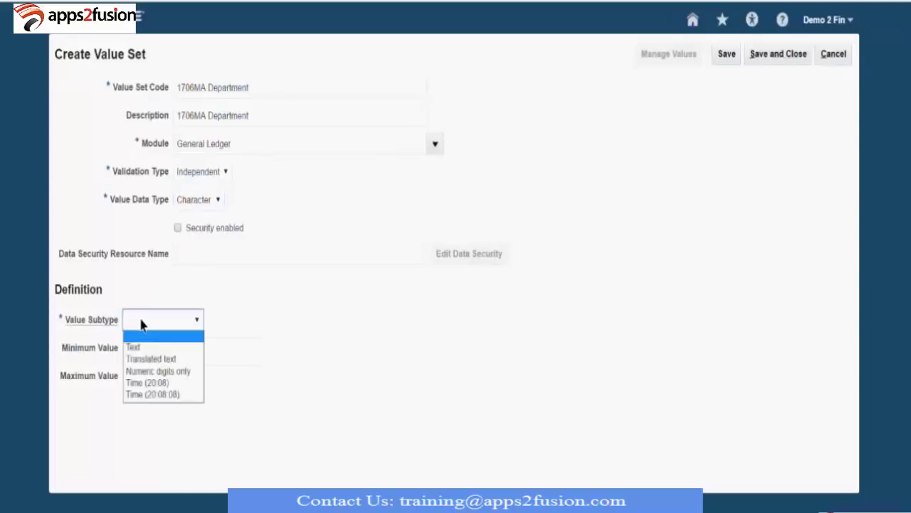
pyautogui.click(139, 349)
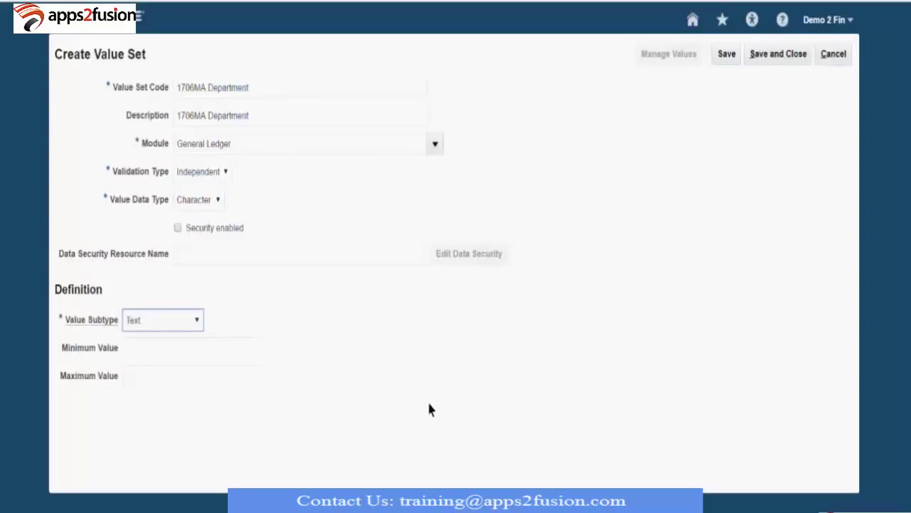
pyautogui.write('3')
pyautogui.press('Tab')
pyautogui.press('Tab')
pyautogui.press('Tab')
# - Enable Uppercase only and Zero fill for the 1706MA Department value set, and save and close it
pyautogui.click(137, 432)
pyautogui.click(137, 458)
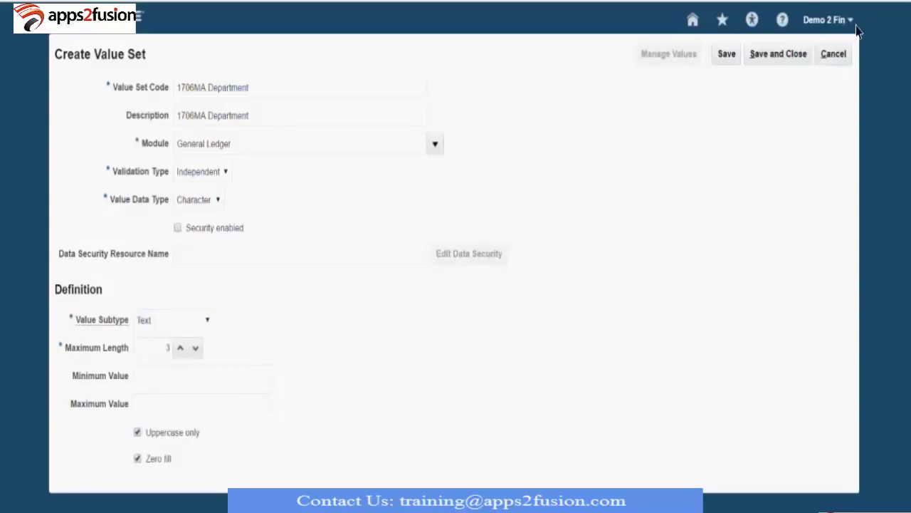
pyautogui.click(780, 54)
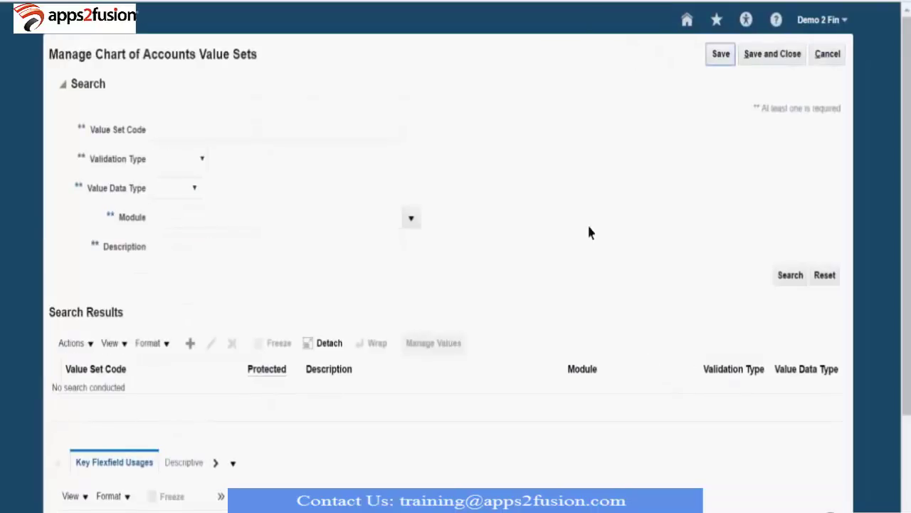
# - Search the chart of accounts value sets by code 1706 and review the matching value sets
pyautogui.click(188, 135)
pyautogui.write('1')
pyautogui.write('700')
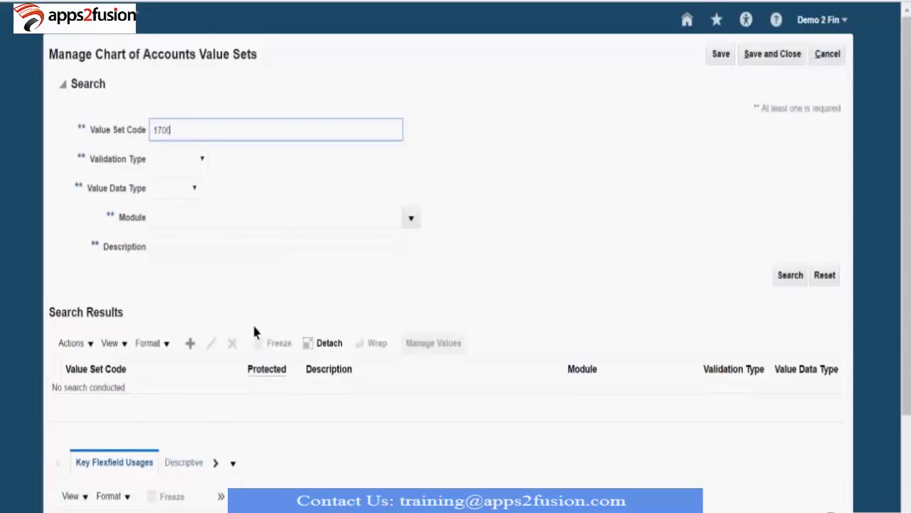
pyautogui.scroll(-2, 254, 461)
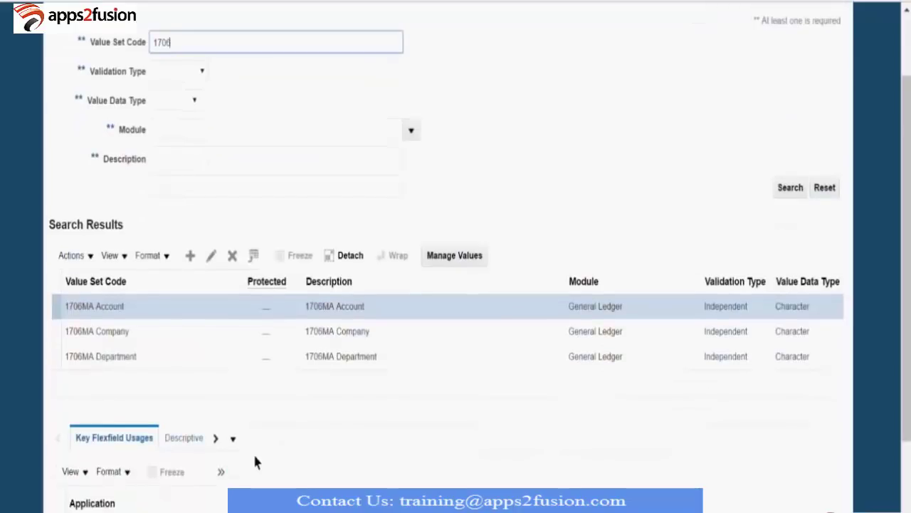
pyautogui.scroll(2, 428, 396)
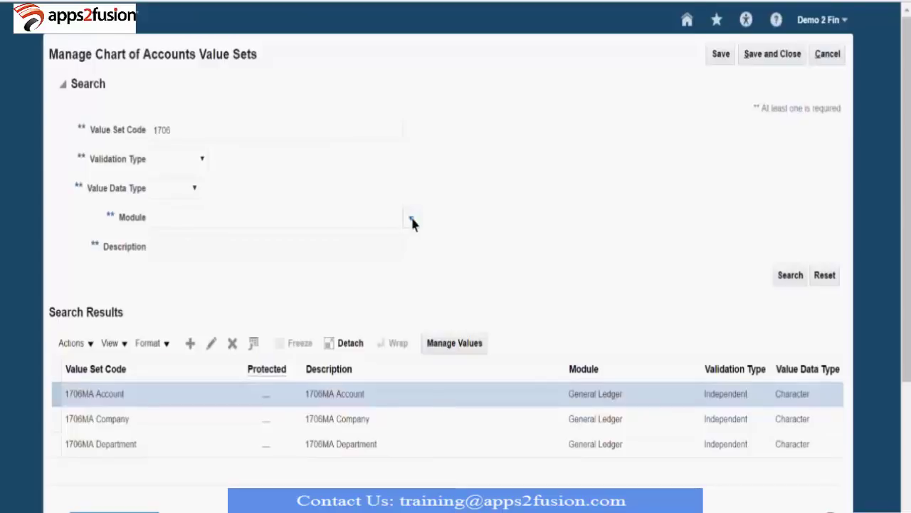
pyautogui.scroll(-3, 517, 349)
pyautogui.scroll(2, 428, 327)
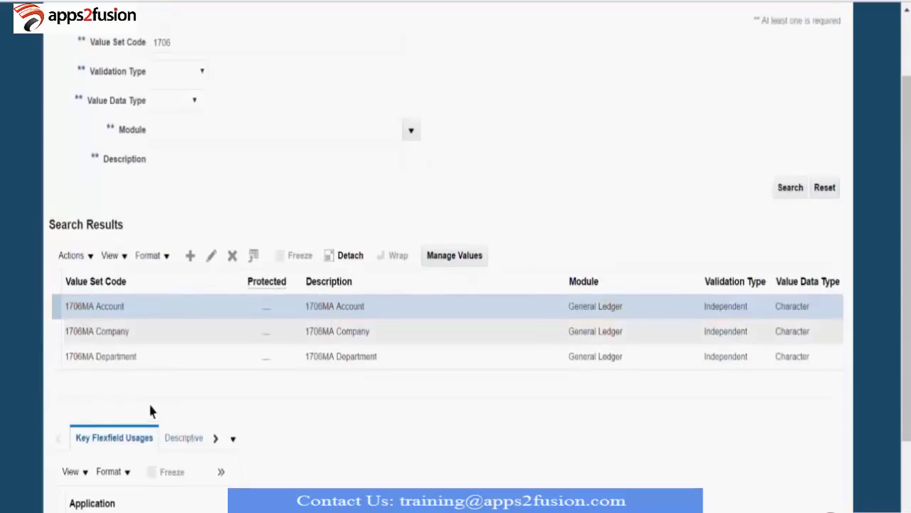
pyautogui.scroll(-3, 302, 423)
pyautogui.scroll(5, 304, 423)
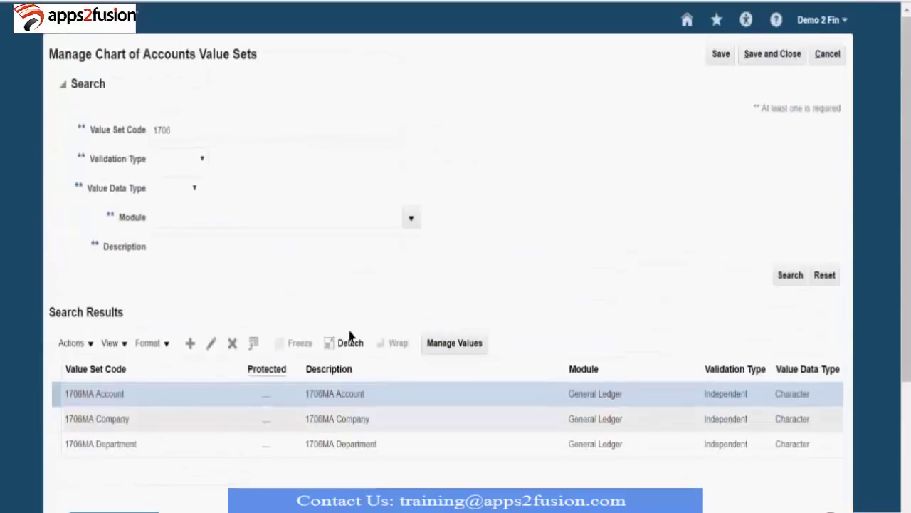
# - Save and close the value sets page and open the Manage Chart of Accounts Structures task in the implementation project
pyautogui.click(771, 59)
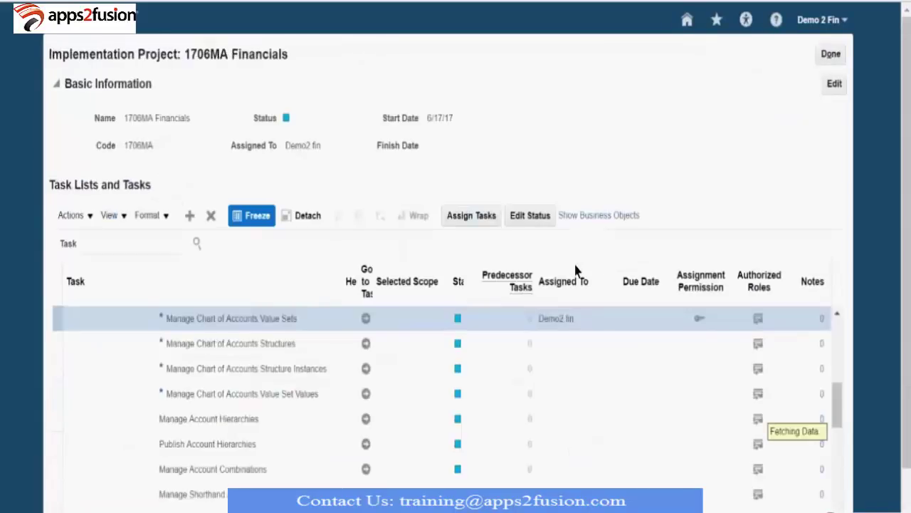
pyautogui.click(288, 356)
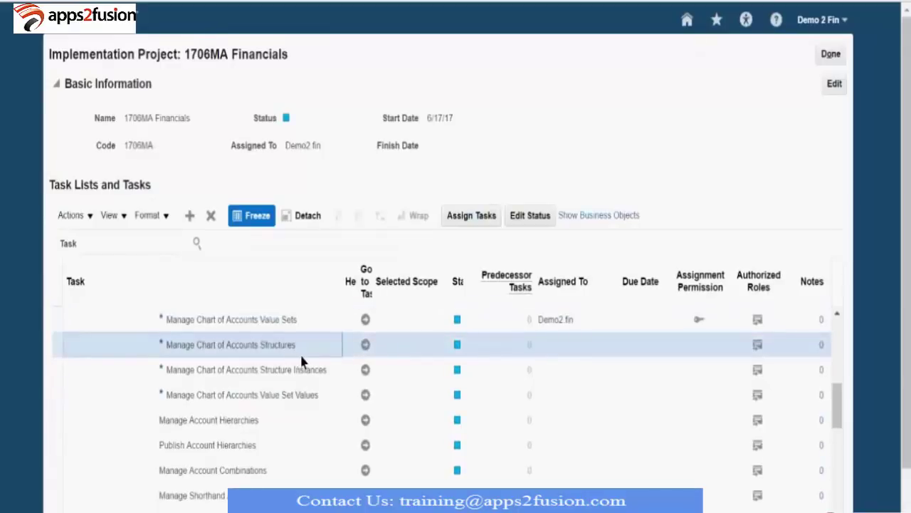
pyautogui.click(365, 349)
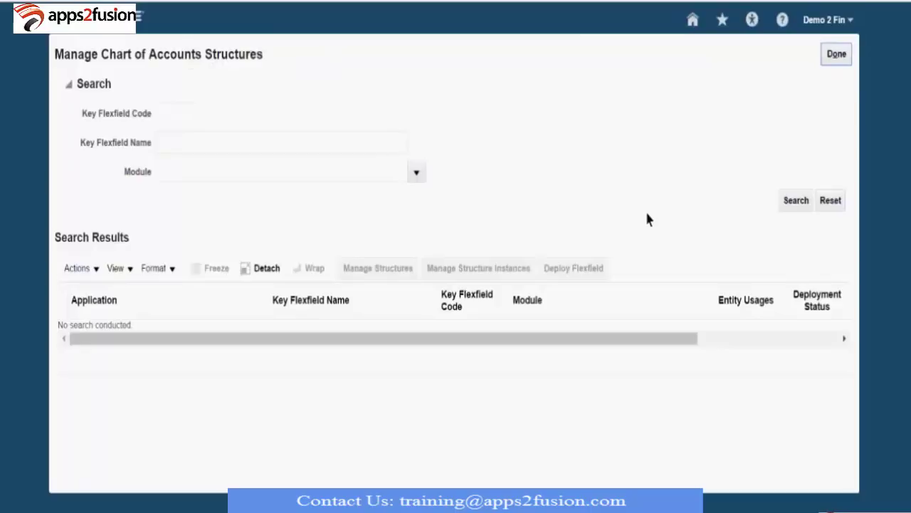
# - Find the General Ledger Accounting Flexfield, open its structures and list the existing ones
pyautogui.click(797, 202)
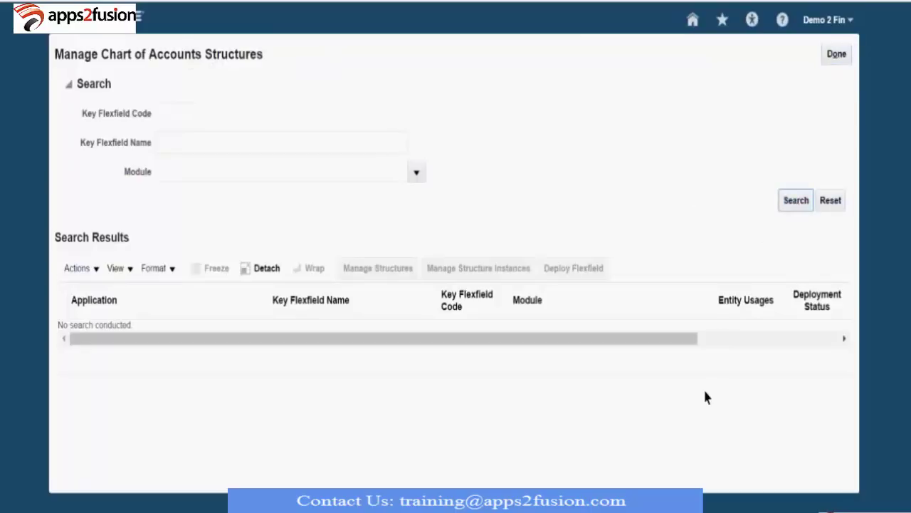
pyautogui.click(177, 120)
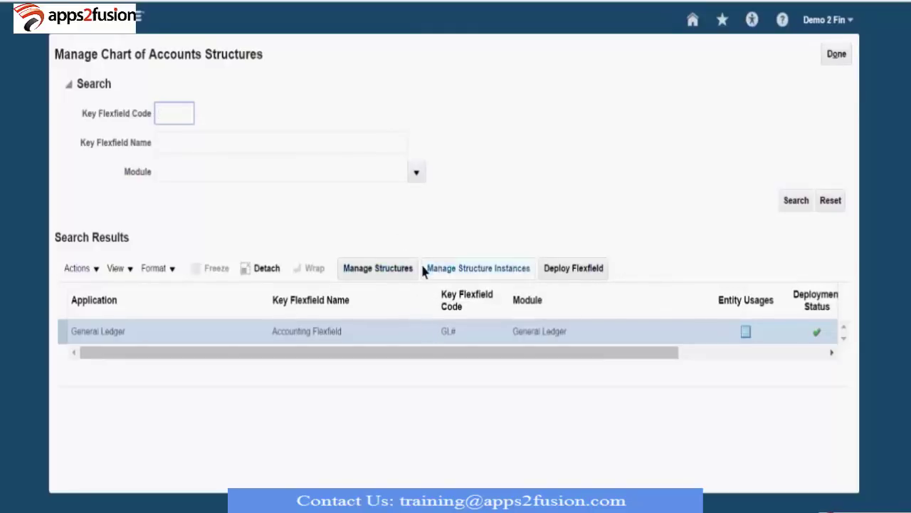
pyautogui.click(377, 271)
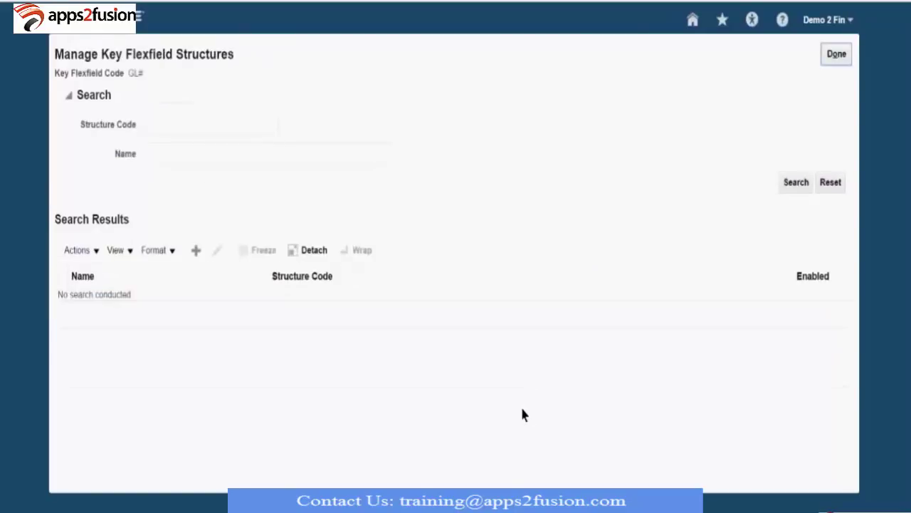
pyautogui.click(794, 183)
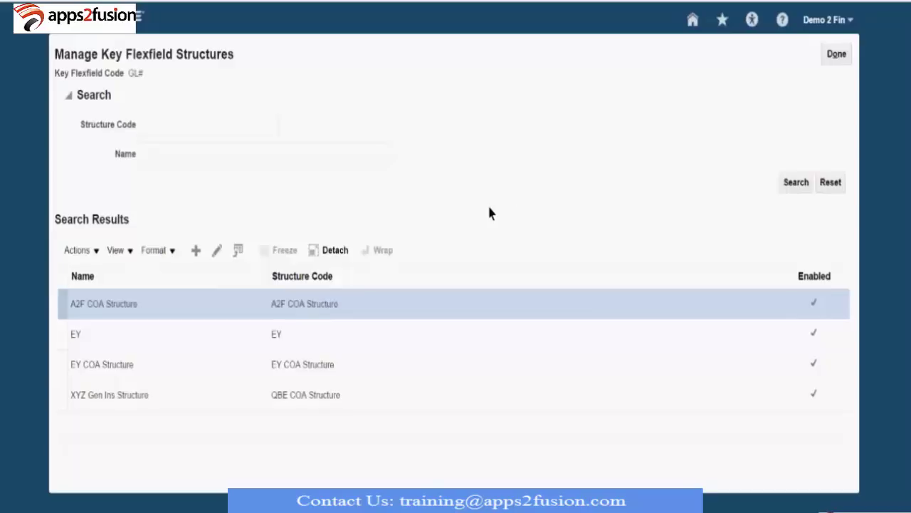
# - Start a new key flexfield structure with 1706MA COA Structure as its structure code, name and description
pyautogui.click(175, 96)
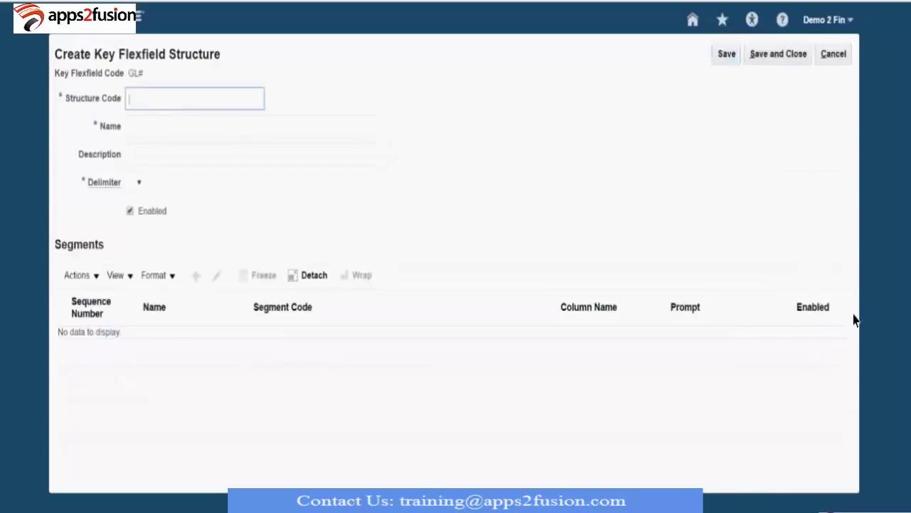
pyautogui.write('1706MA COA Structure')
pyautogui.hotkey('ctrl', 'a')
pyautogui.hotkey('ctrl', 'c')
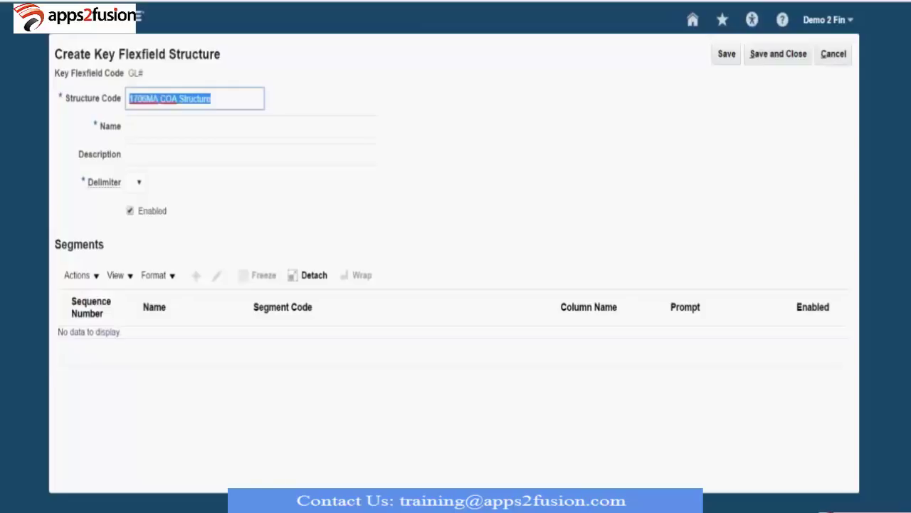
pyautogui.press('Tab')
pyautogui.hotkey('ctrl', 'v')
pyautogui.press('Tab')
pyautogui.hotkey('ctrl', 'v')
pyautogui.press('Tab')
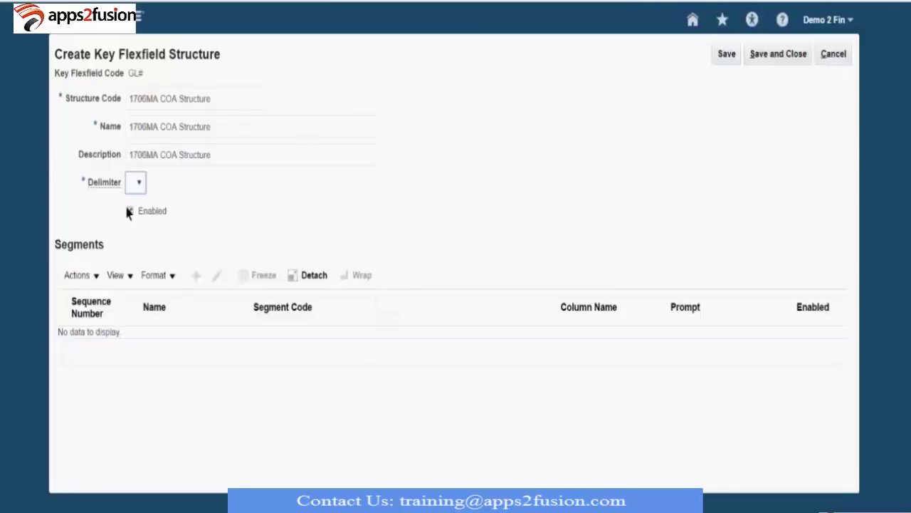
# - Set the structure's delimiter to a hyphen (-) and save the structure
pyautogui.click(138, 181)
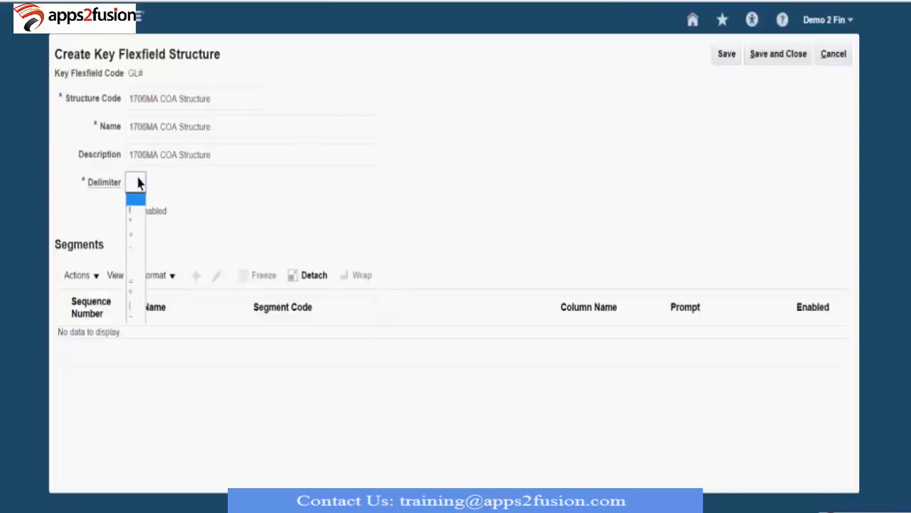
pyautogui.click(137, 248)
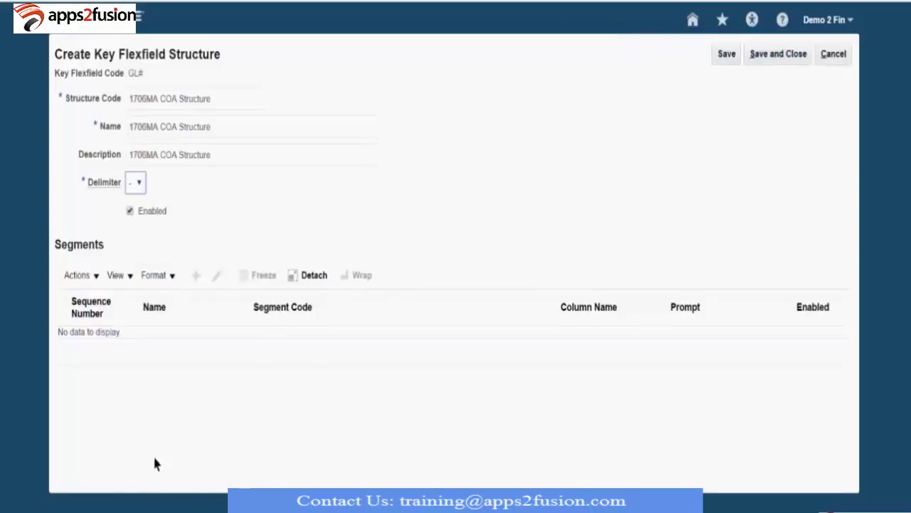
pyautogui.click(723, 62)
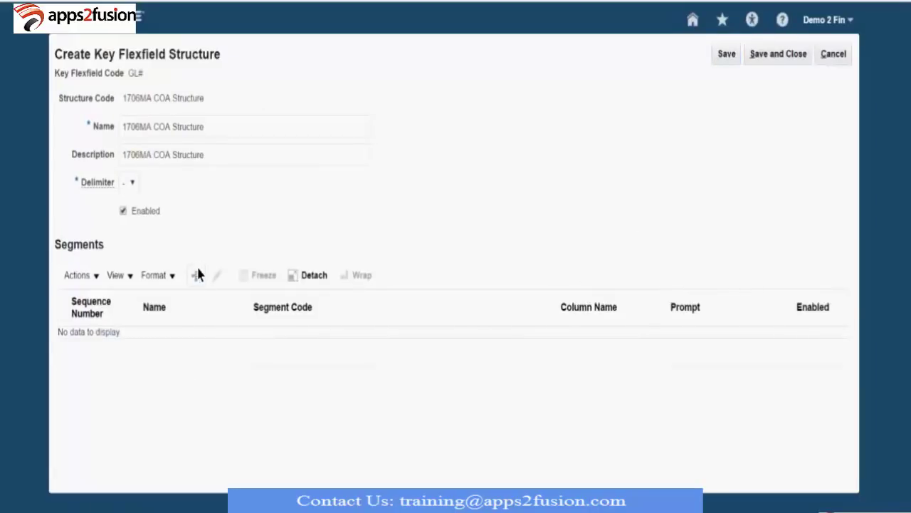
# - Add a new segment to the 1706MA COA Structure with Company as its segment code
pyautogui.click(196, 277)
pyautogui.click(186, 144)
pyautogui.write('Company')
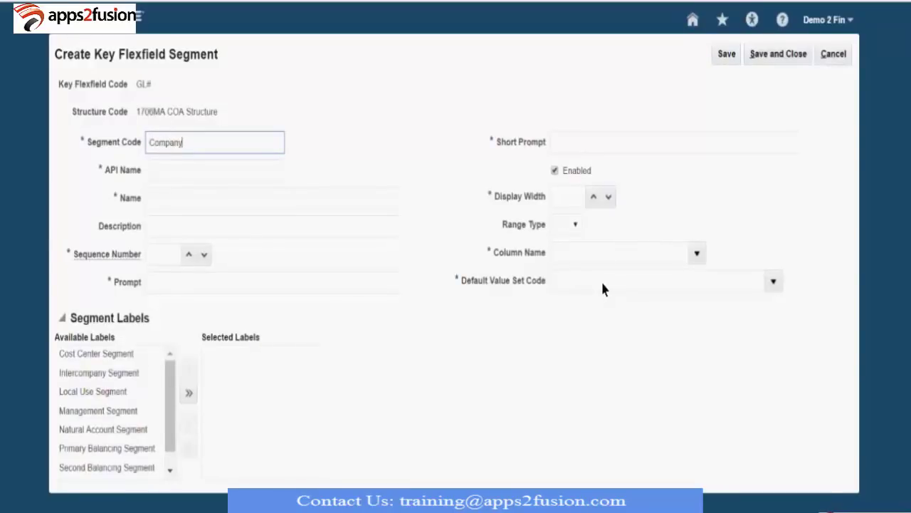
pyautogui.press('Tab')
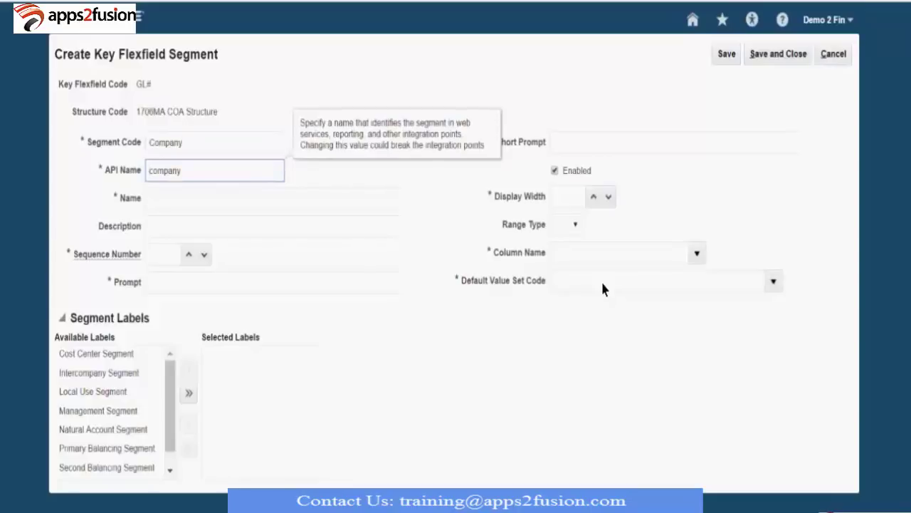
pyautogui.moveTo(190, 143); pyautogui.dragTo(31, 122)
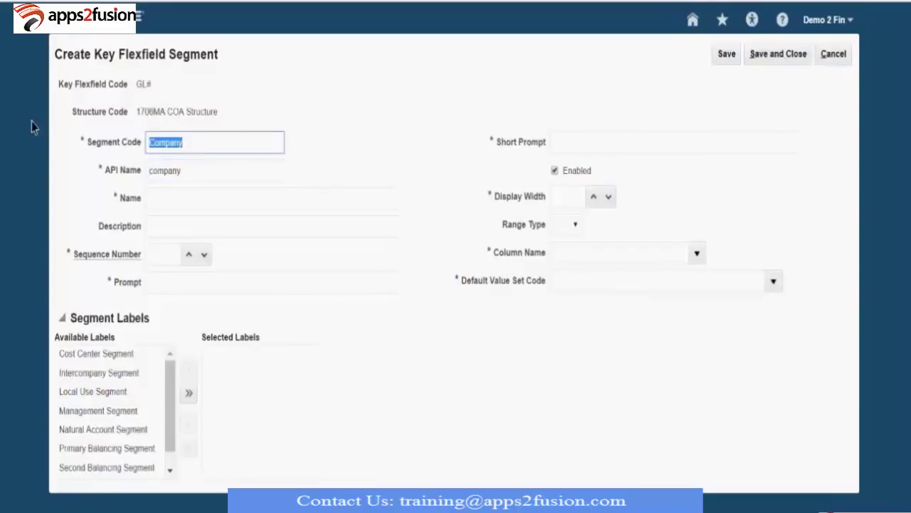
pyautogui.click(178, 199)
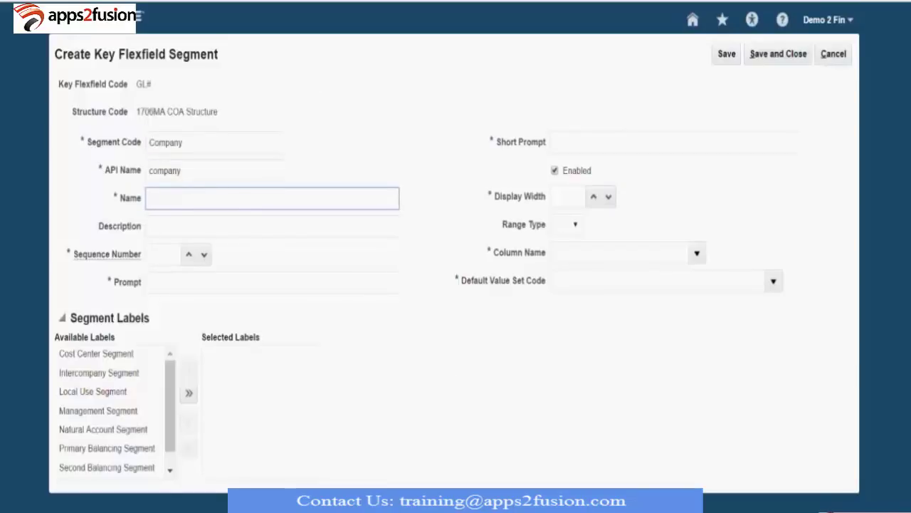
pyautogui.click(189, 173)
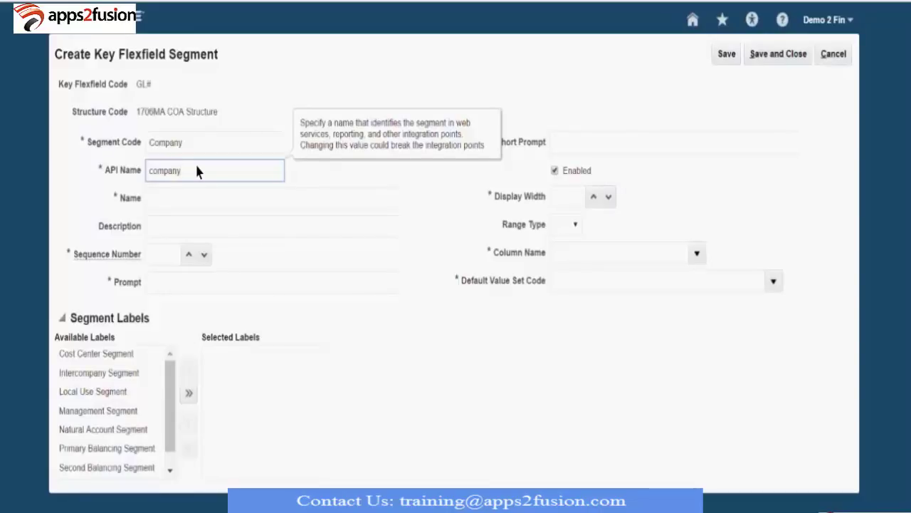
pyautogui.click(409, 388)
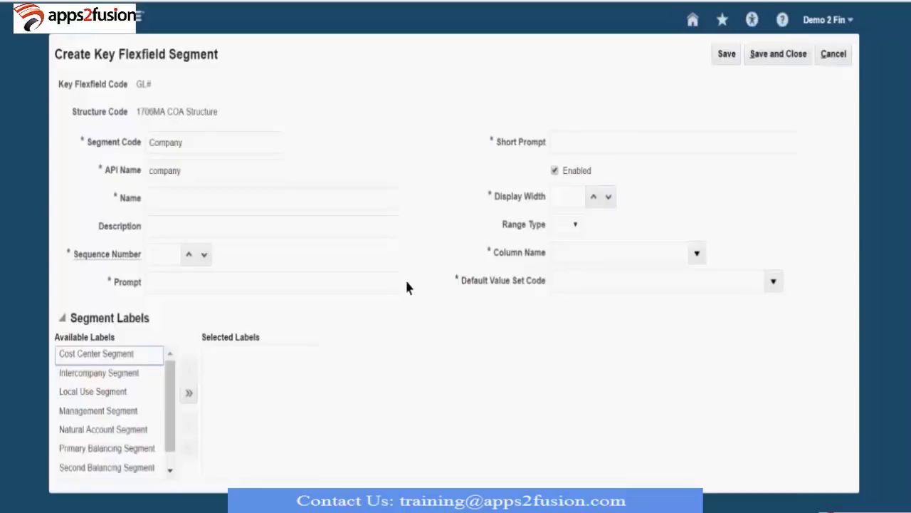
# - Enter Company as the segment's name, description, prompt and short prompt, and set its sequence number to 1
pyautogui.click(184, 198)
pyautogui.write('Company')
pyautogui.click(177, 228)
pyautogui.write('Company')
pyautogui.click(167, 256)
pyautogui.write('1')
pyautogui.press('Tab')
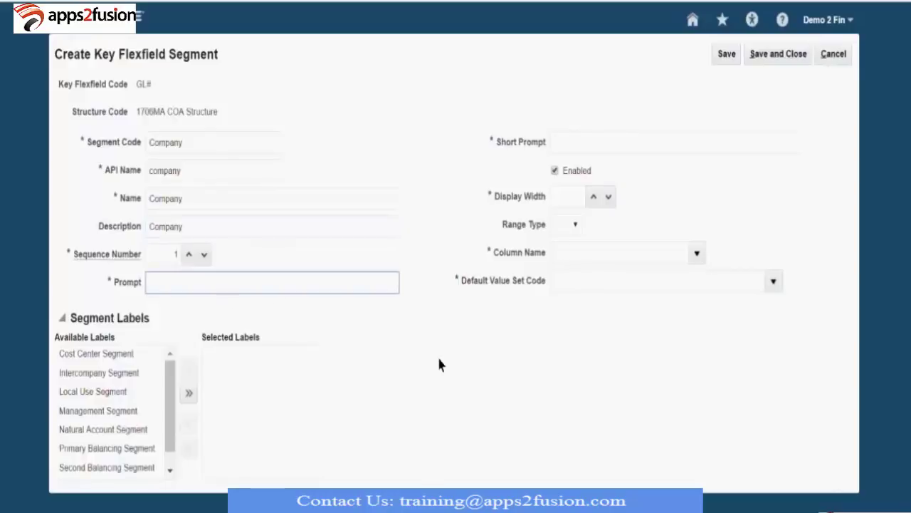
pyautogui.write('Company')
pyautogui.press('Tab')
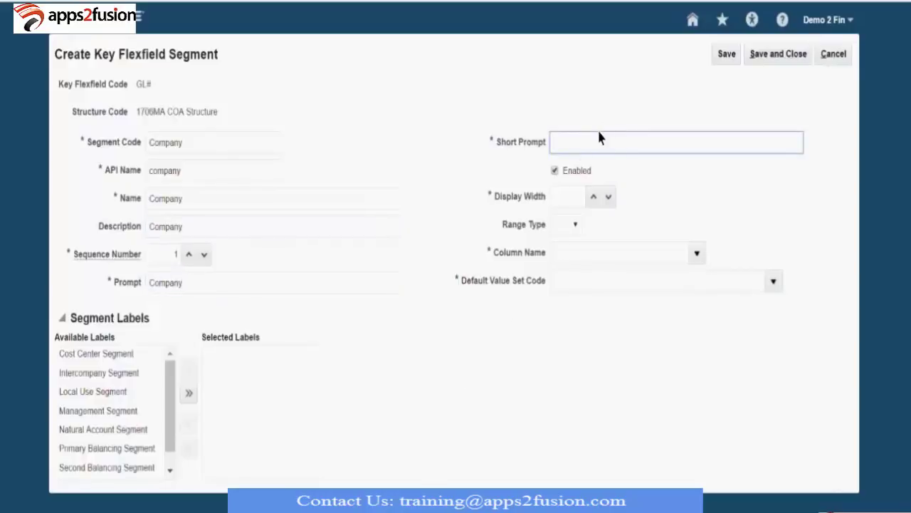
pyautogui.write('Company')
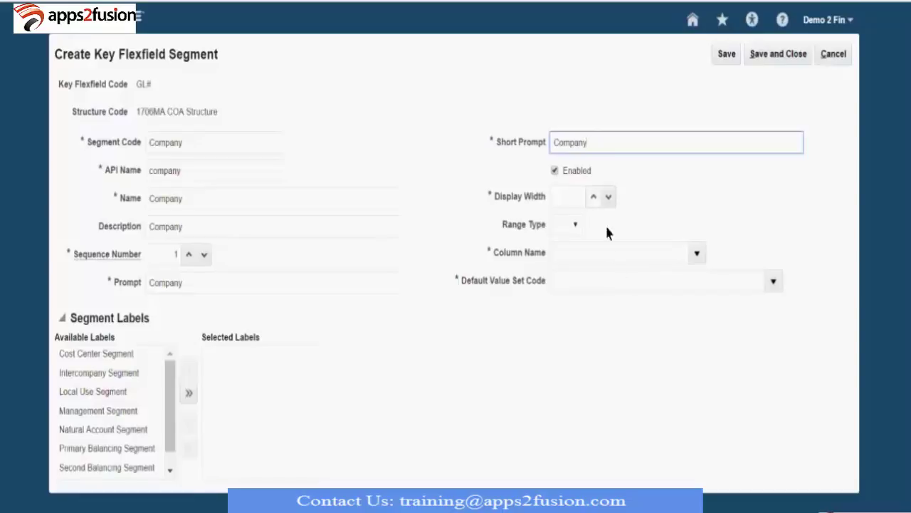
# - Set the Company segment's display width to 2, column name to SEGMENT1 and default value set code to 1706MA Company
pyautogui.click(561, 199)
pyautogui.write('2')
pyautogui.press('Tab')
pyautogui.press('Tab')
pyautogui.click(700, 257)
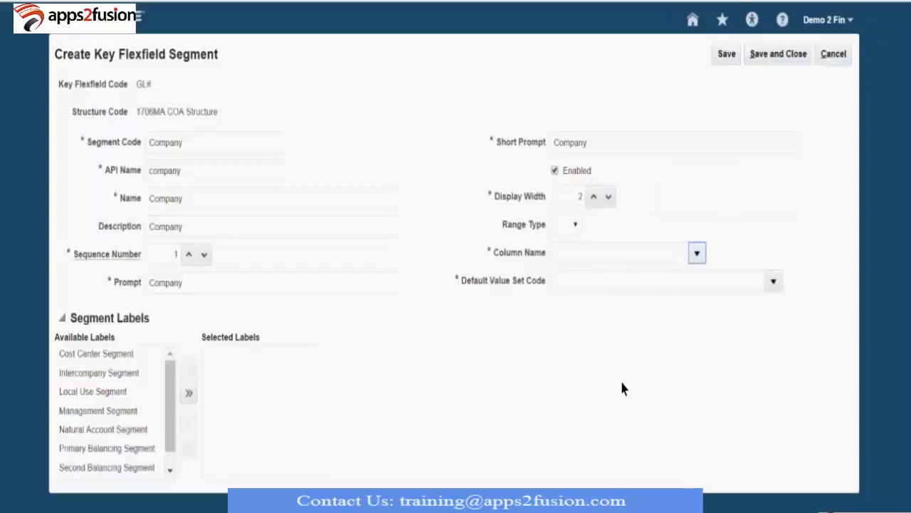
pyautogui.click(584, 304)
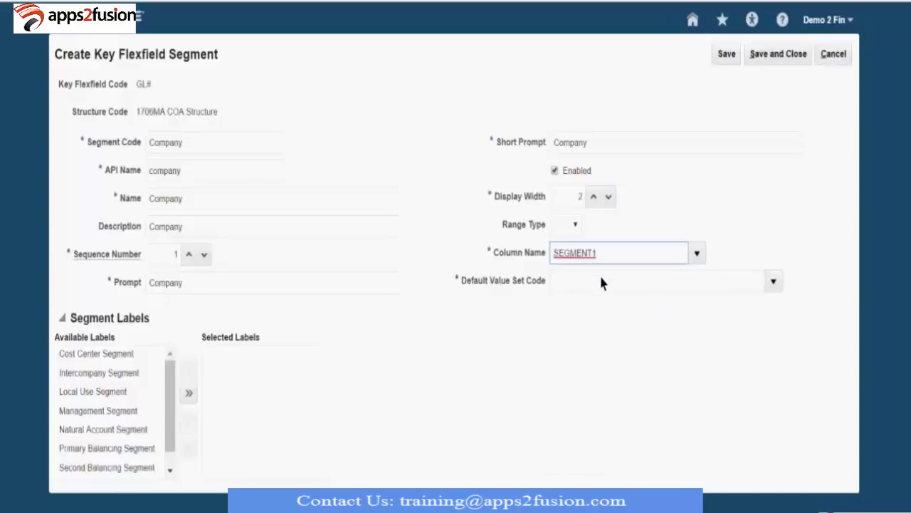
pyautogui.moveTo(458, 280); pyautogui.dragTo(538, 296)
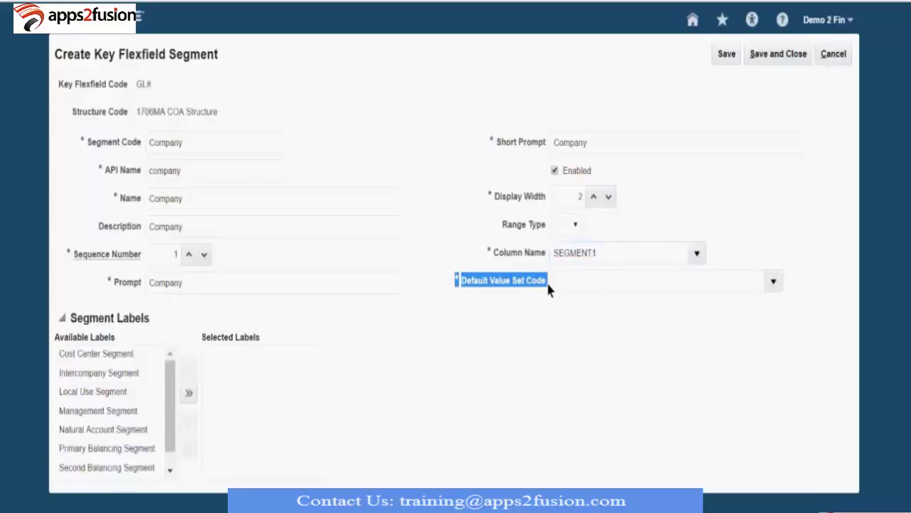
pyautogui.click(550, 286)
pyautogui.click(774, 287)
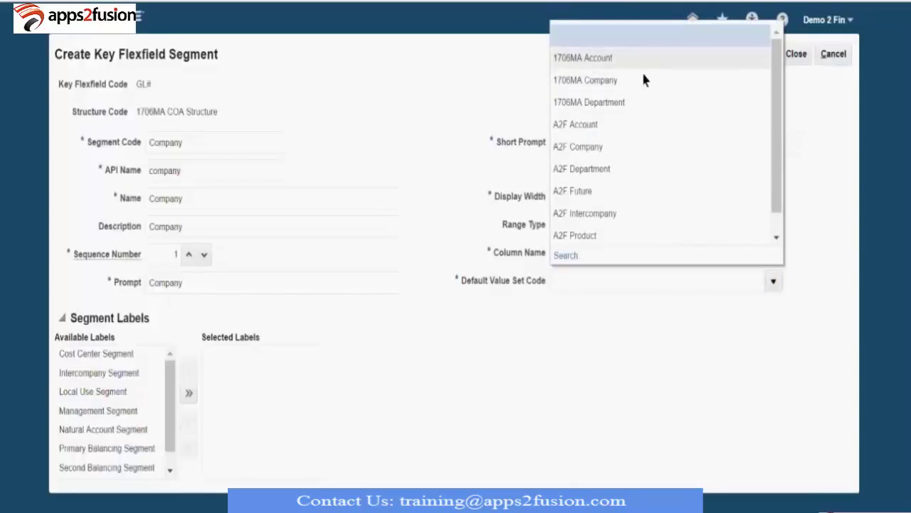
pyautogui.click(594, 79)
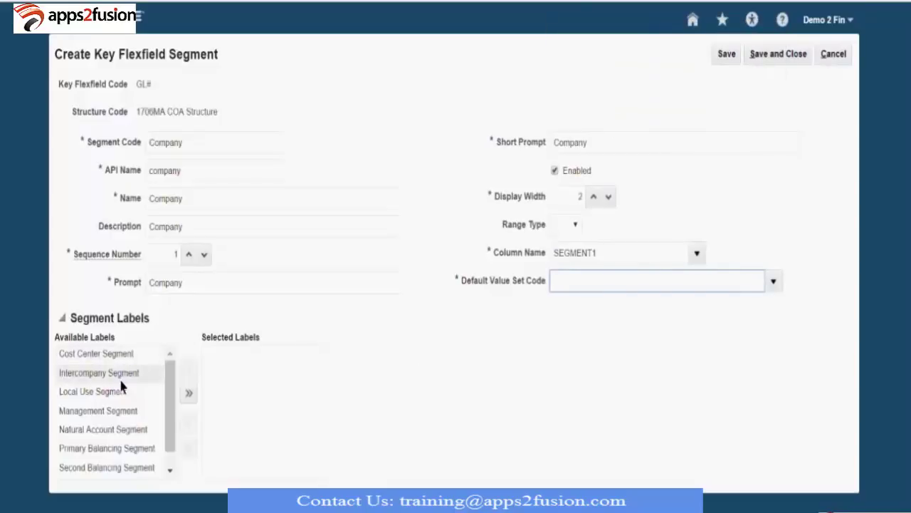
# - Assign the Primary Balancing Segment label to the Company segment, then save and close it
pyautogui.scroll(-1, 135, 429)
pyautogui.scroll(1, 135, 429)
pyautogui.scroll(-1, 129, 425)
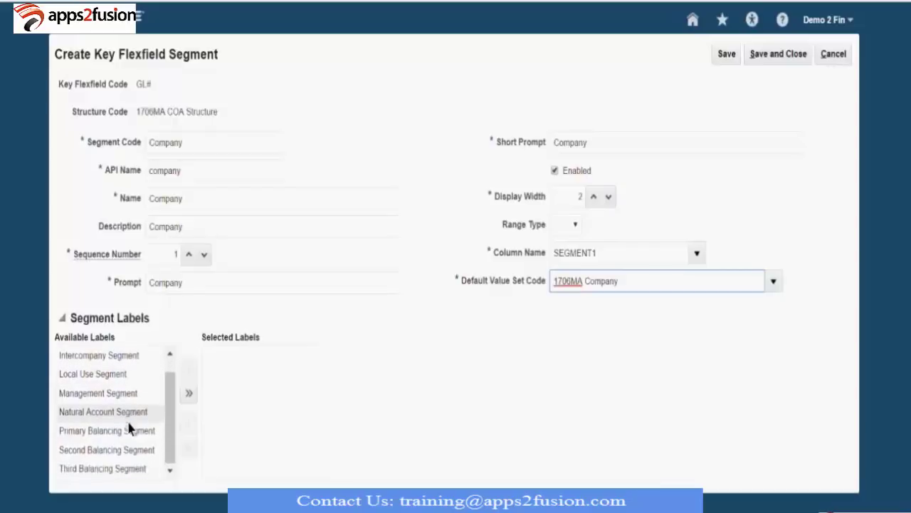
pyautogui.click(126, 431)
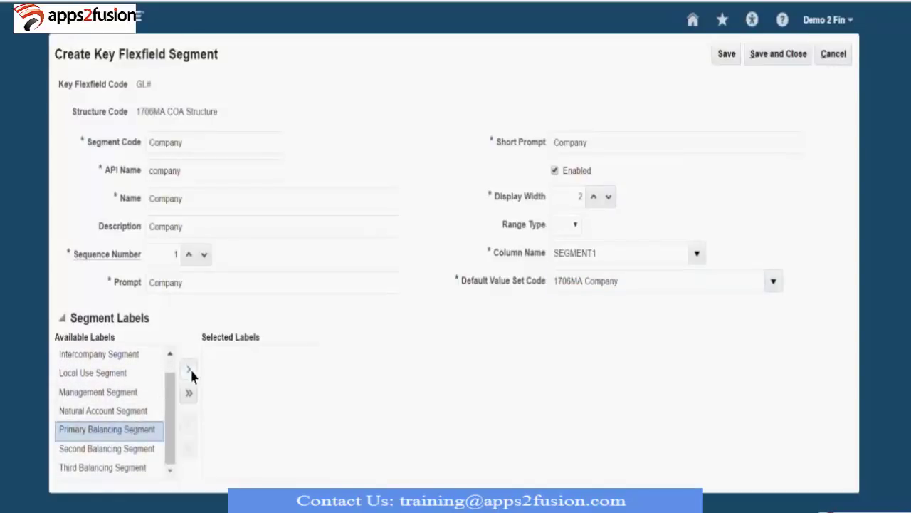
pyautogui.click(190, 369)
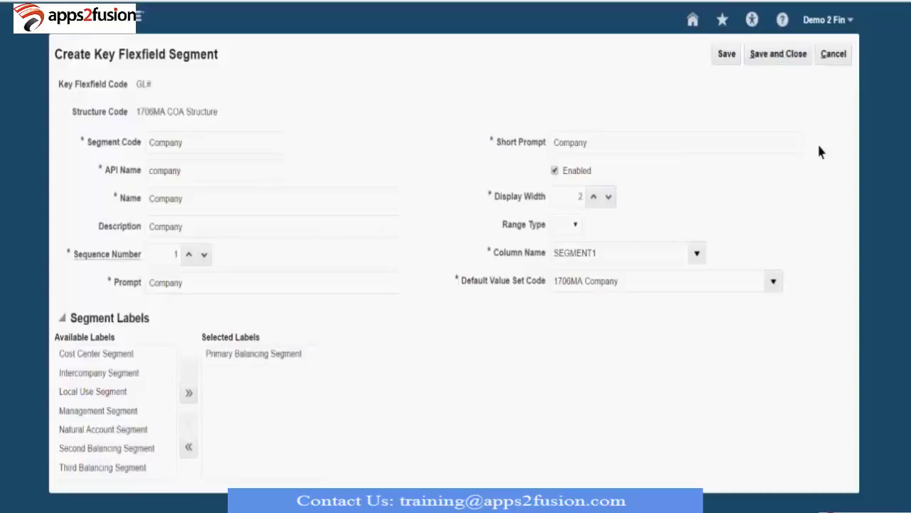
pyautogui.click(776, 57)
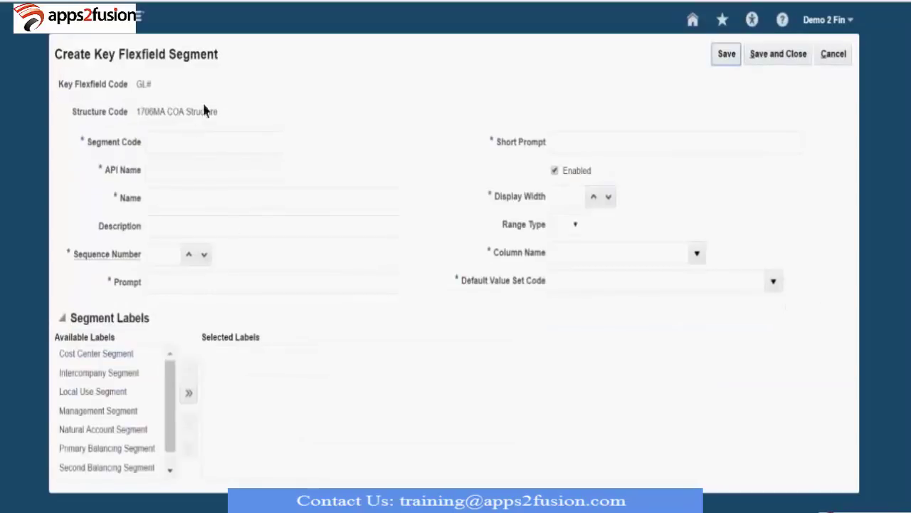
# - Add a second segment to the structure with Account as its segment code and name
pyautogui.write('Accoun')
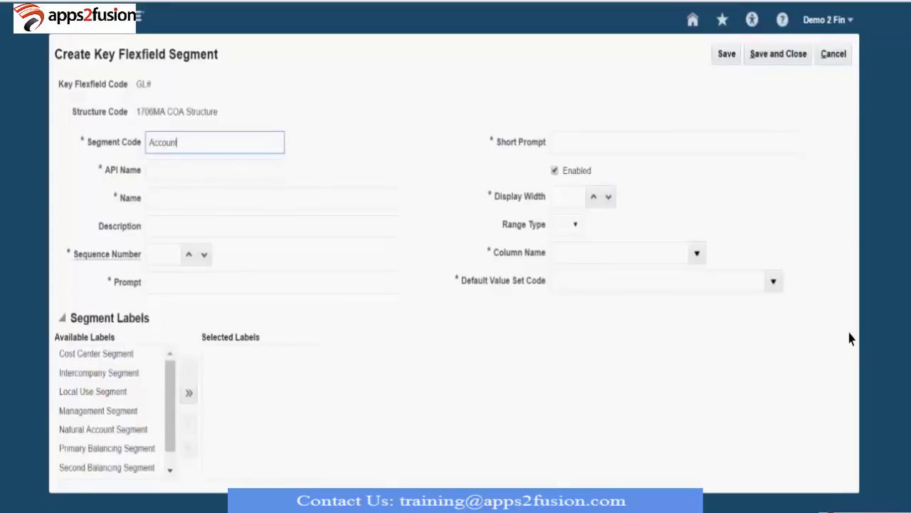
pyautogui.hotkey('ctrl', 'a')
pyautogui.hotkey('ctrl', 'c')
pyautogui.press('Tab')
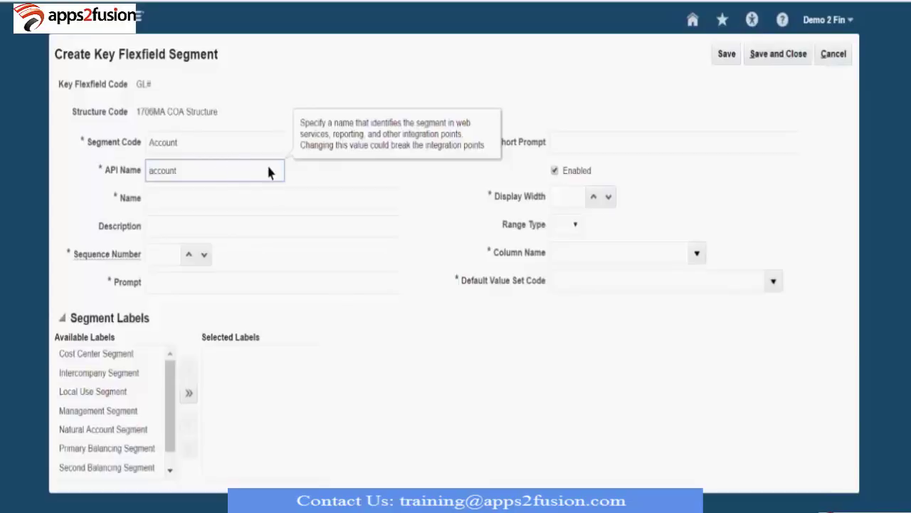
pyautogui.click(274, 198)
pyautogui.write('Account')
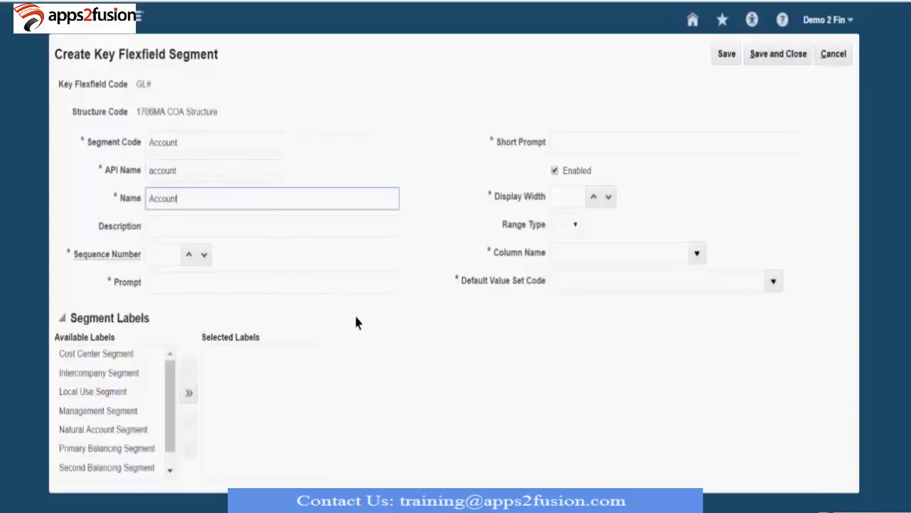
# - Enter Account as the segment's description and prompt, with sequence number 2 and short prompt Acct
pyautogui.click(190, 230)
pyautogui.hotkey('ctrl', 'v')
pyautogui.press('Tab')
pyautogui.write('2')
pyautogui.press('Tab')
pyautogui.hotkey('ctrl', 'v')
pyautogui.press('Tab')
pyautogui.write('Acc')
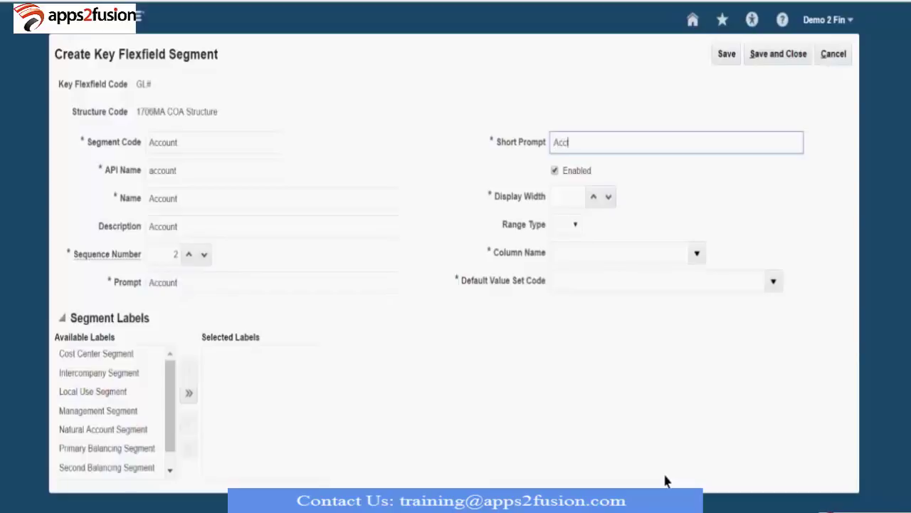
pyautogui.write('t')
pyautogui.press('Tab')
# - Set the Account segment's display width to 5, column name to SEGMENT2 and default value set code to 1706MA Account
pyautogui.click(563, 200)
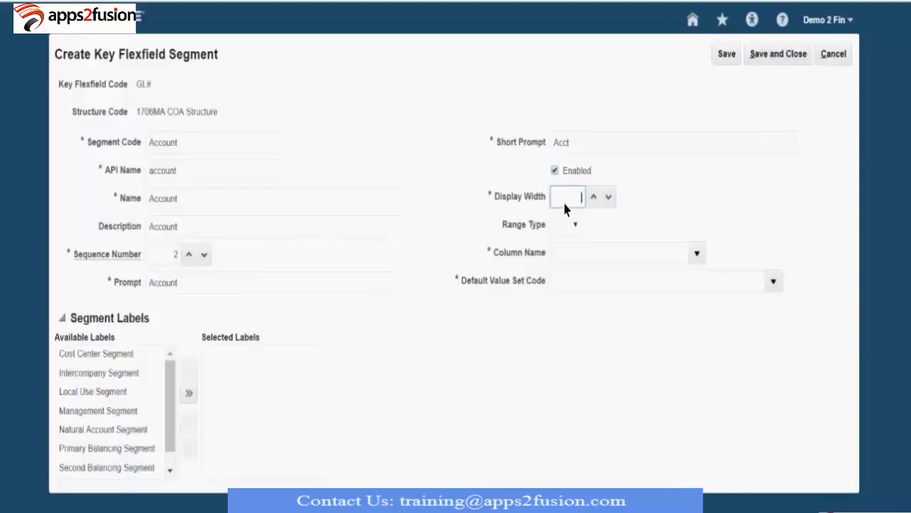
pyautogui.write('5')
pyautogui.press('Tab')
pyautogui.press('Tab')
pyautogui.click(697, 254)
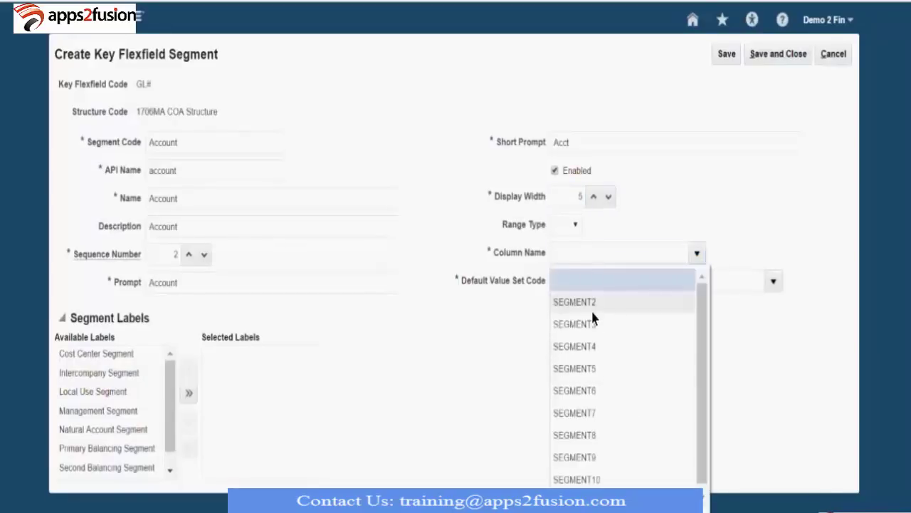
pyautogui.click(590, 306)
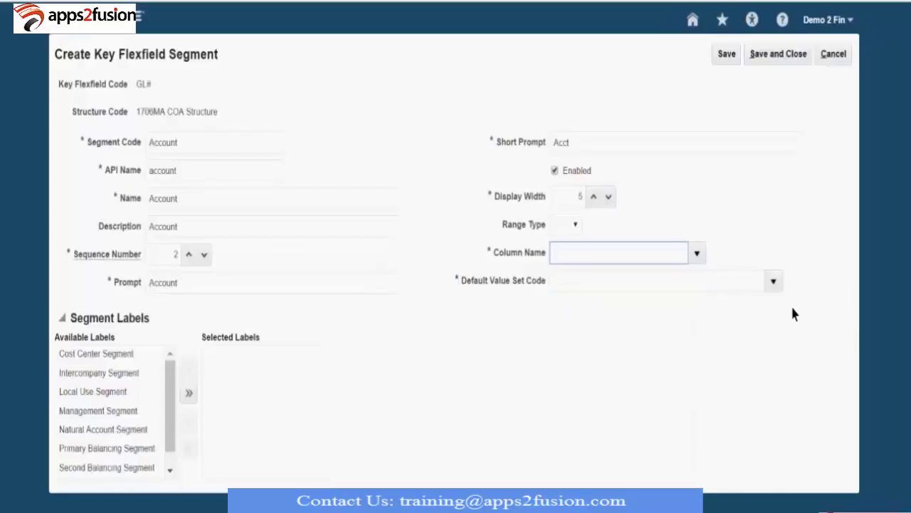
pyautogui.click(774, 283)
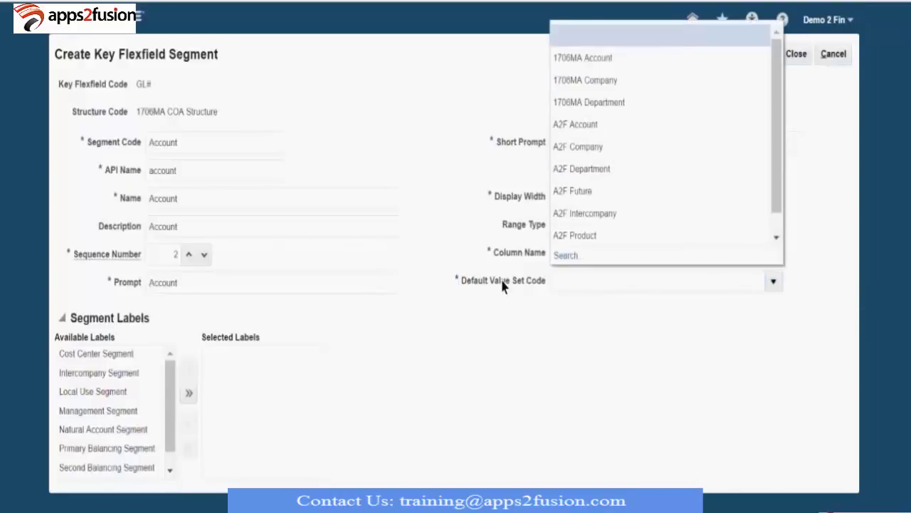
pyautogui.click(599, 59)
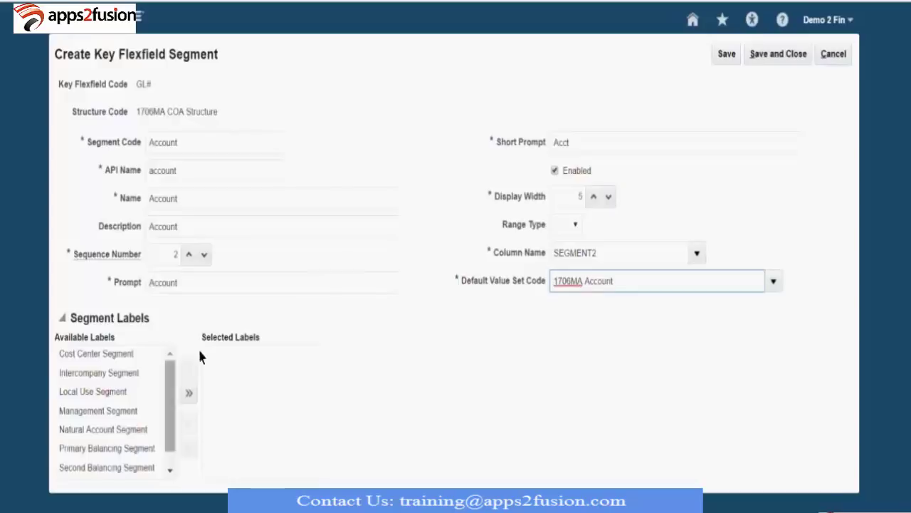
# - Assign the Natural Account Segment label to the Account segment, then save and close it
pyautogui.click(106, 430)
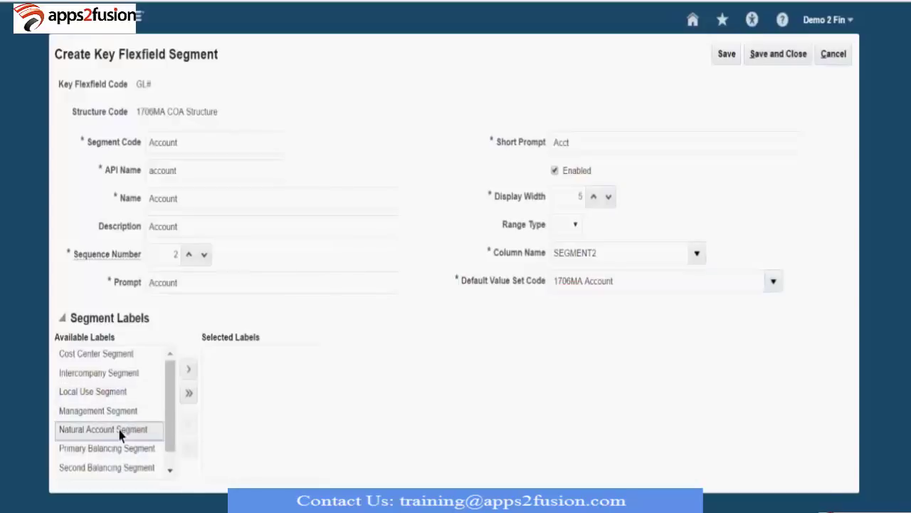
pyautogui.click(190, 371)
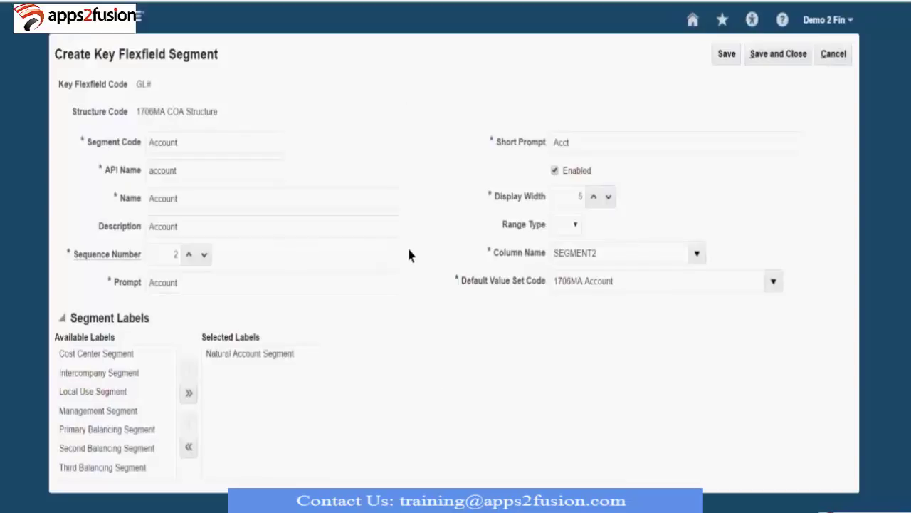
pyautogui.click(777, 56)
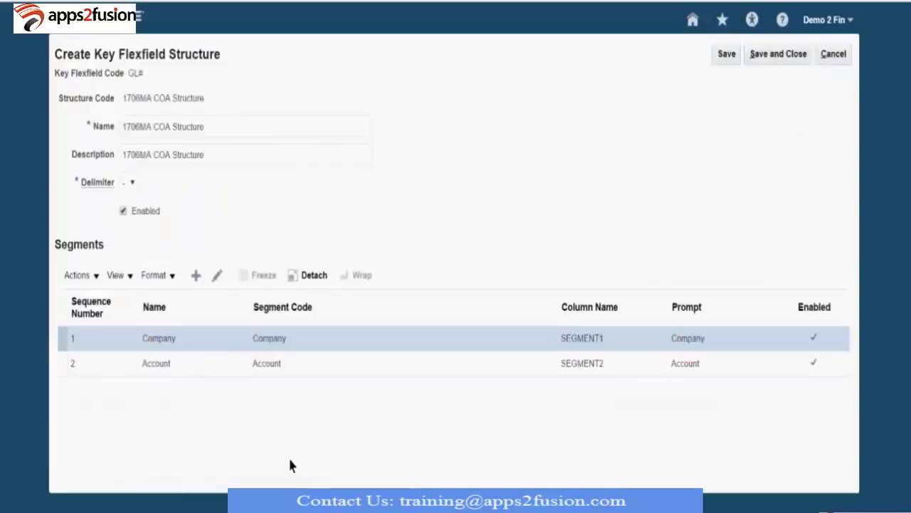
# - Add a third segment with Department as its code, name, description and prompt, sequence number 3 and short prompt Dept
pyautogui.click(179, 141)
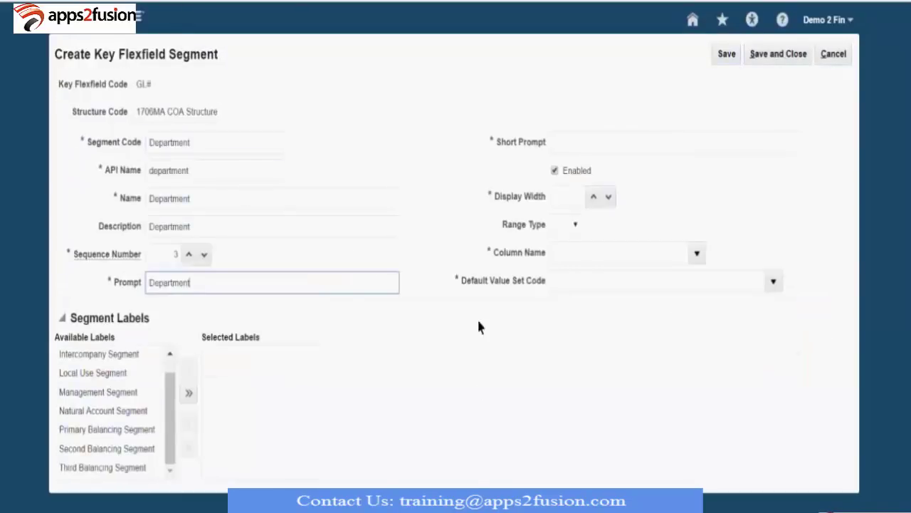
pyautogui.click(604, 143)
pyautogui.write('Dept')
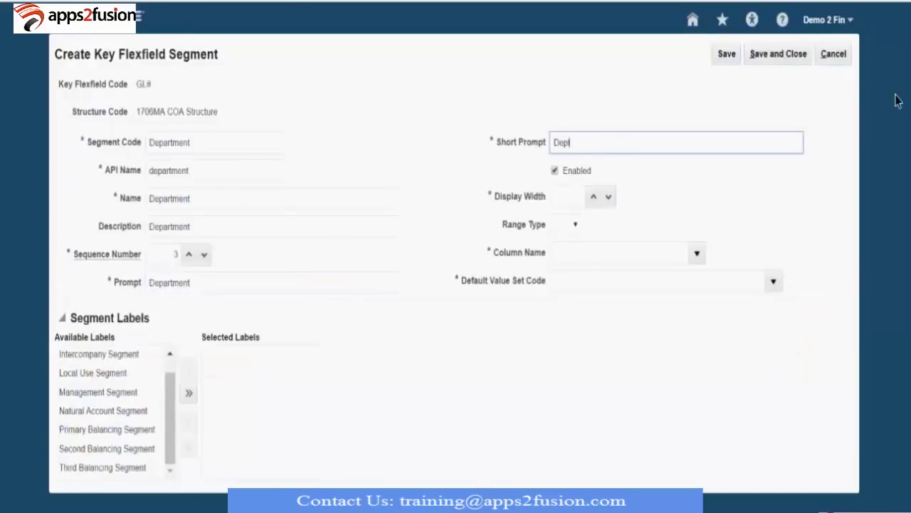
# - Set the Department segment's display width to 3, column name to SEGMENT3 and default value set code to 1706MA Department
pyautogui.click(578, 204)
pyautogui.write('3')
pyautogui.press('Tab')
pyautogui.press('Tab')
pyautogui.click(697, 256)
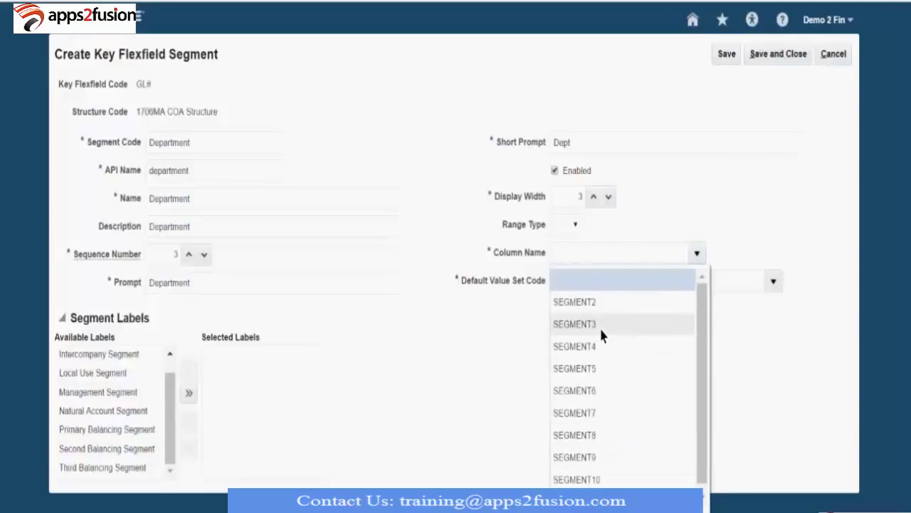
pyautogui.click(600, 326)
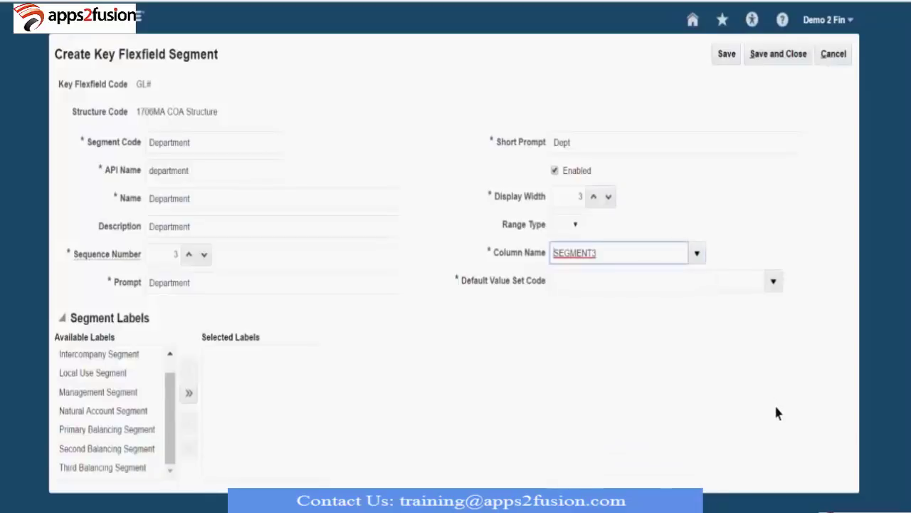
pyautogui.click(772, 283)
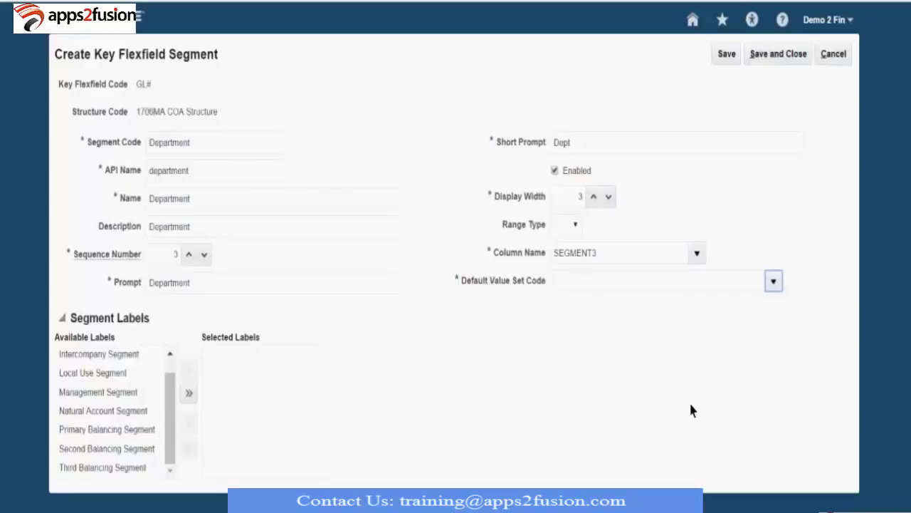
pyautogui.click(605, 103)
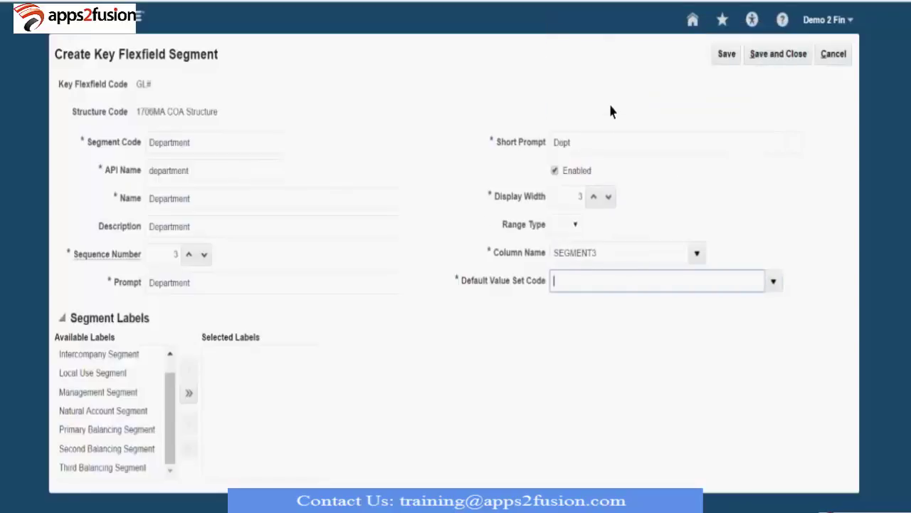
# - Assign the Cost Center Segment label to the Department segment, and save and close the segment
pyautogui.scroll(1, 168, 427)
pyautogui.click(107, 353)
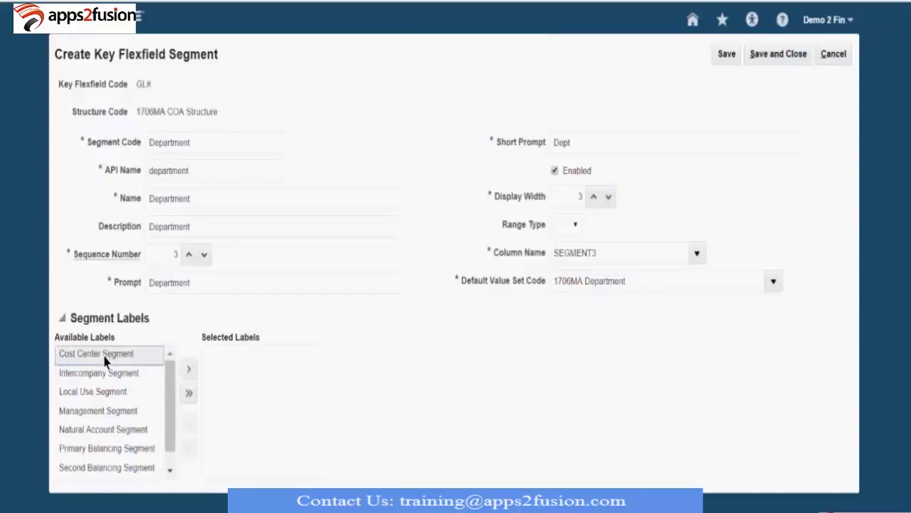
pyautogui.click(188, 369)
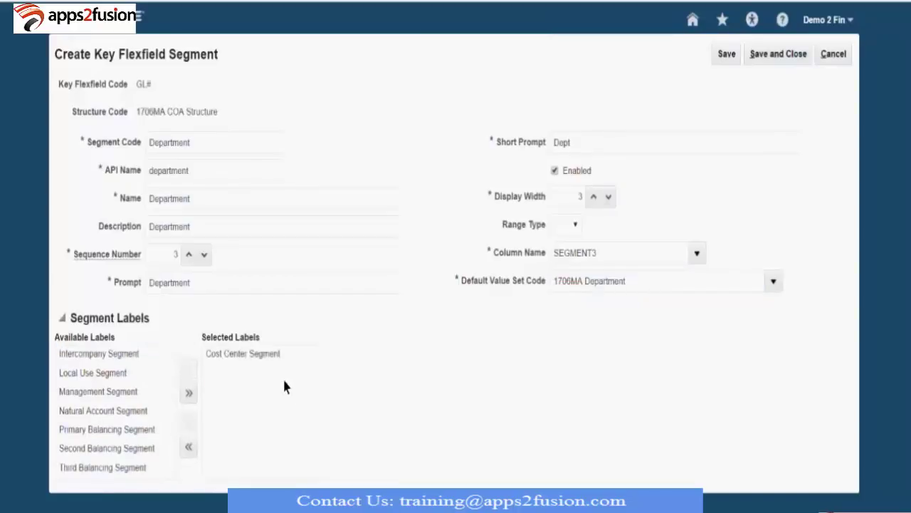
pyautogui.click(270, 356)
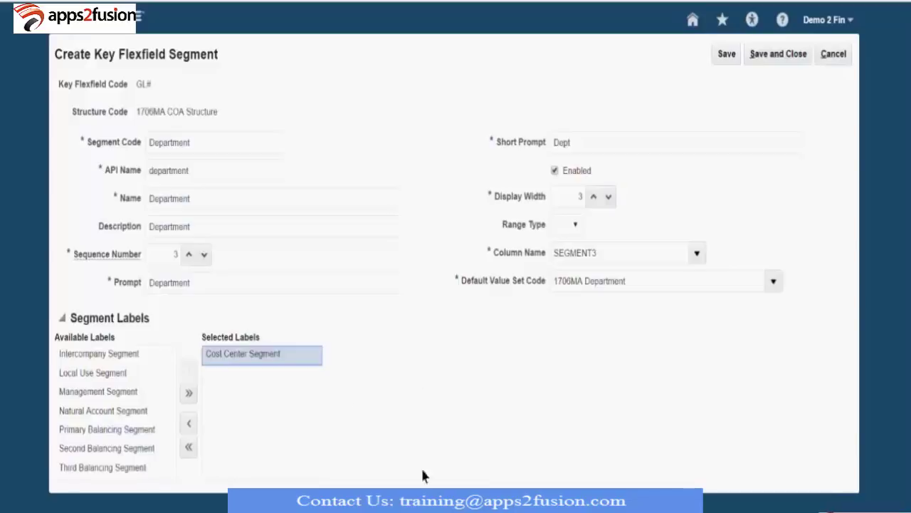
pyautogui.click(775, 60)
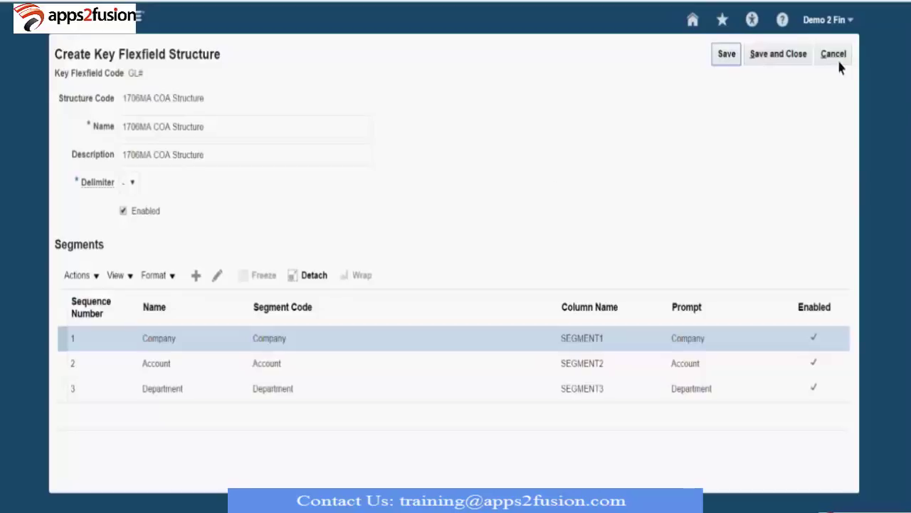
# - Save and close the 1706MA COA Structure and return to the chart of accounts structures page
pyautogui.click(778, 57)
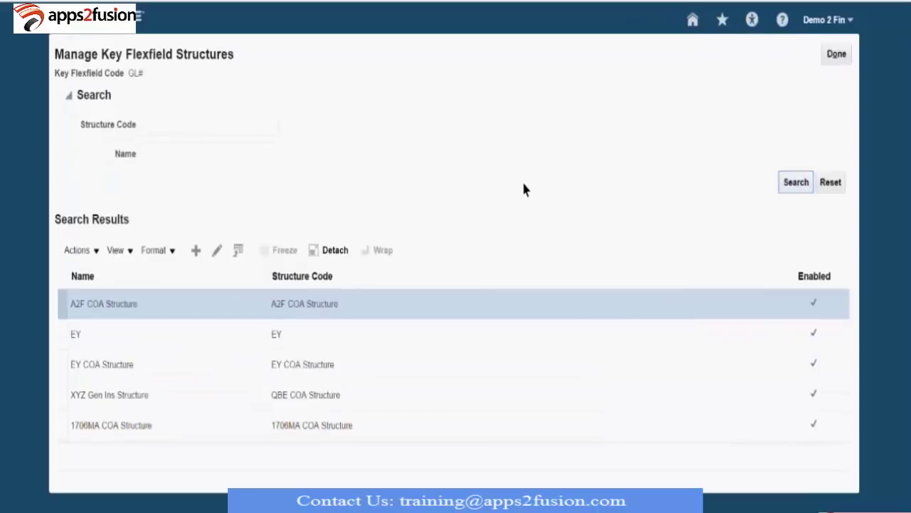
pyautogui.click(837, 54)
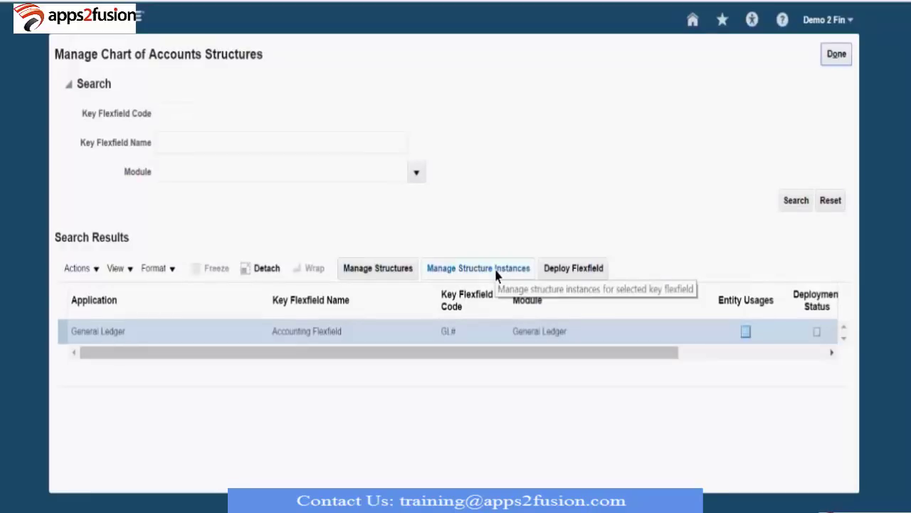
# - Search the key flexfield structures and review the segments of the 1706MA COA Structure without editing it
pyautogui.click(389, 269)
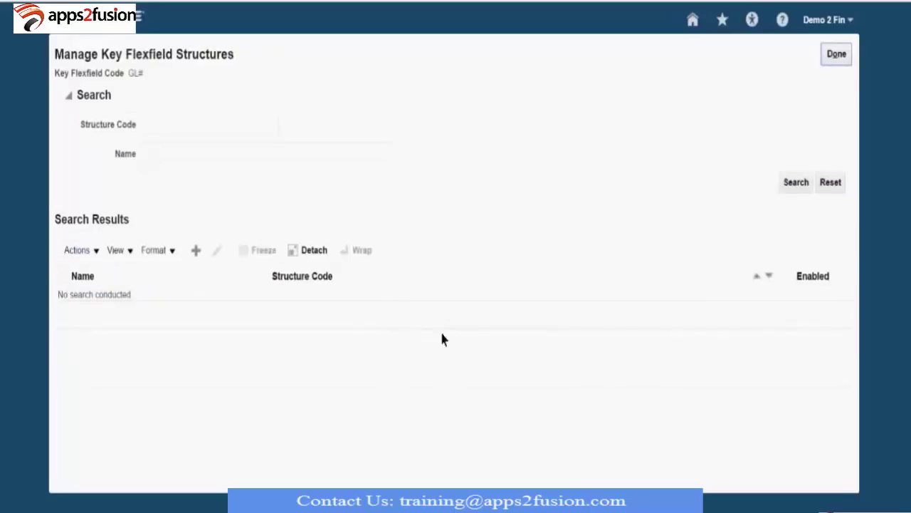
pyautogui.click(794, 180)
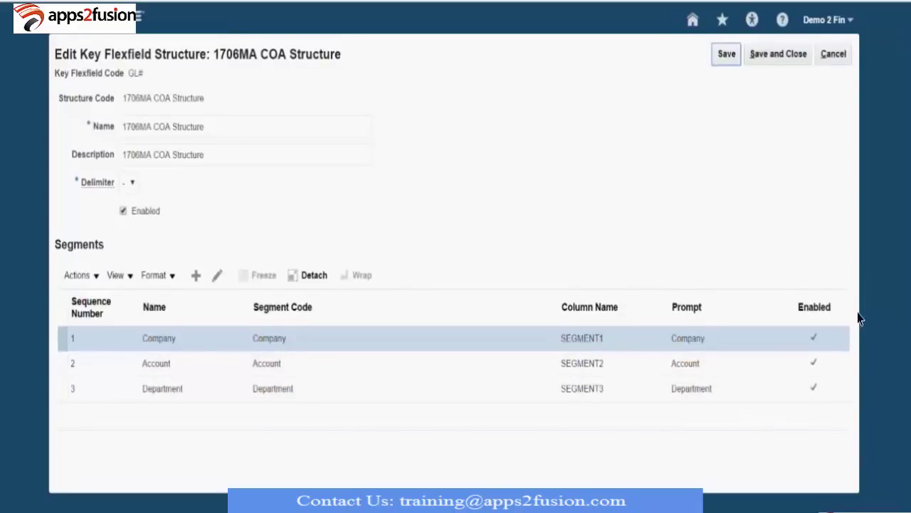
pyautogui.click(833, 57)
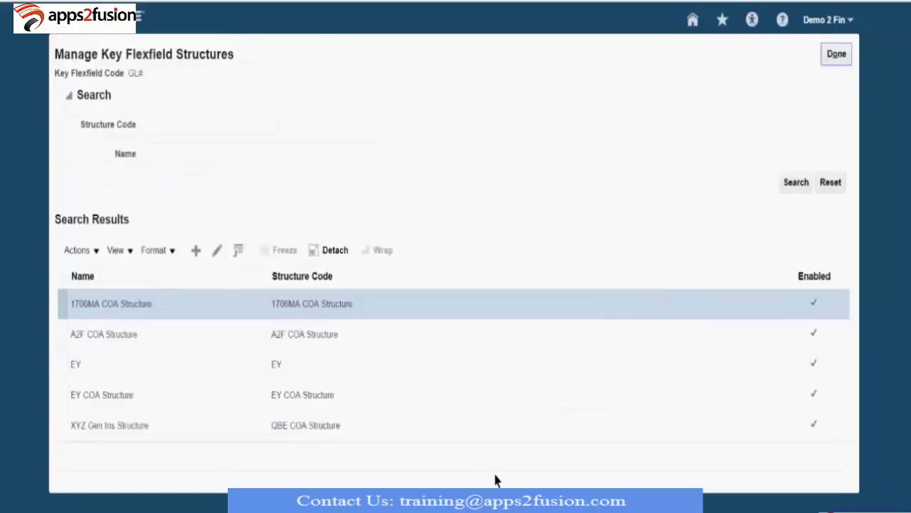
pyautogui.click(837, 64)
# - Create a key flexfield structure instance with 1706MA Group COA as its code and name
pyautogui.click(492, 269)
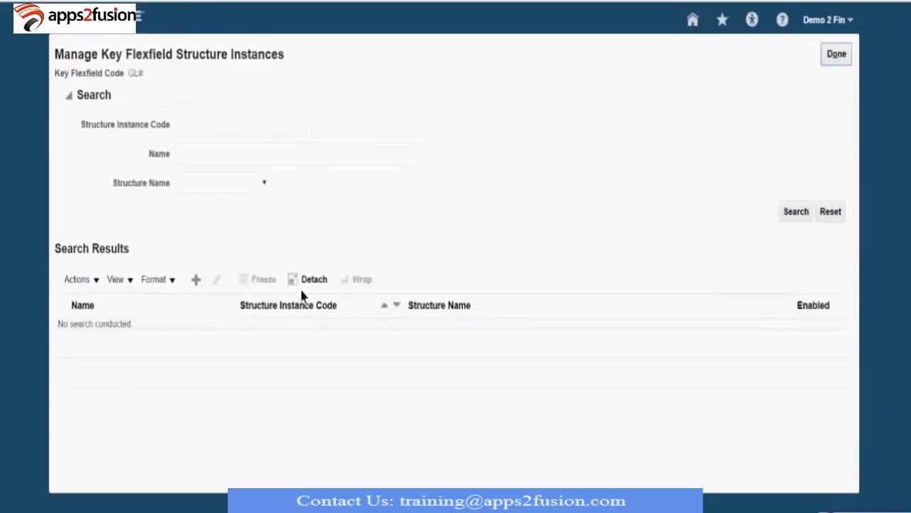
pyautogui.click(195, 284)
pyautogui.write('1706MA Group COA')
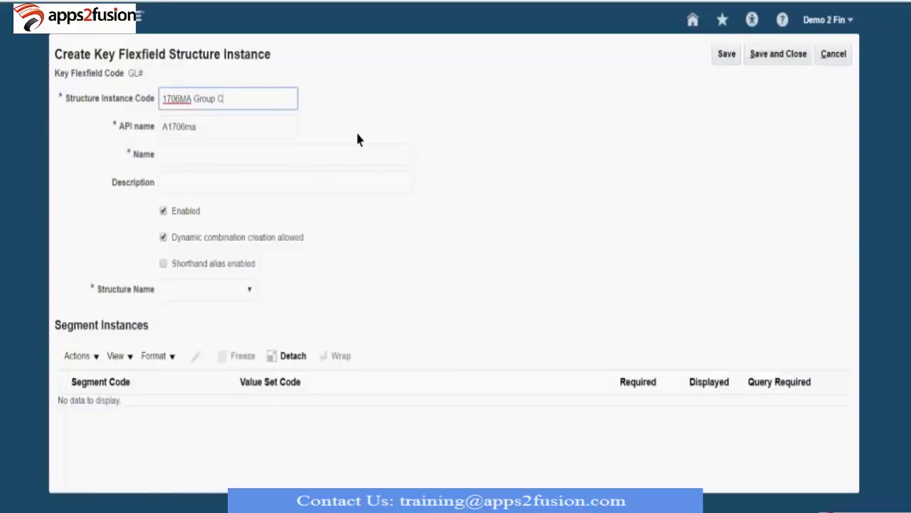
pyautogui.hotkey('ctrl', 'a')
pyautogui.hotkey('ctrl', 'c')
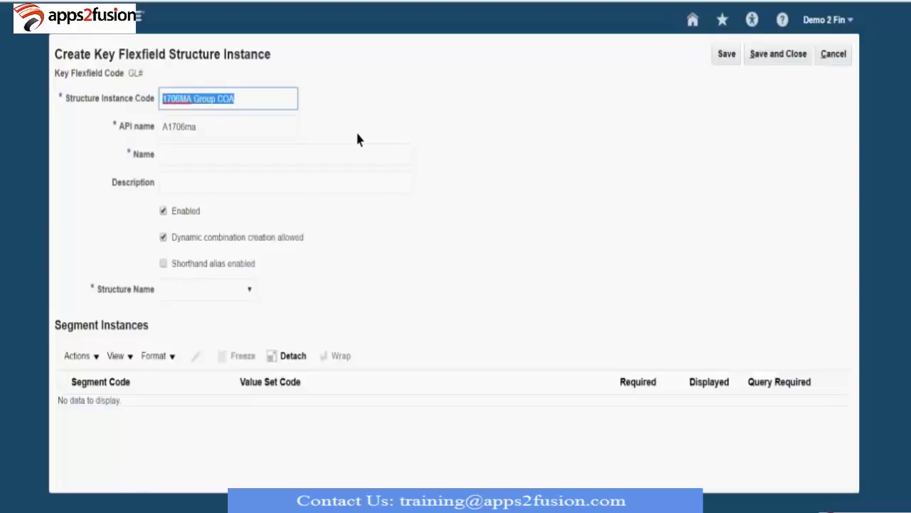
pyautogui.press('Tab')
pyautogui.press('Tab')
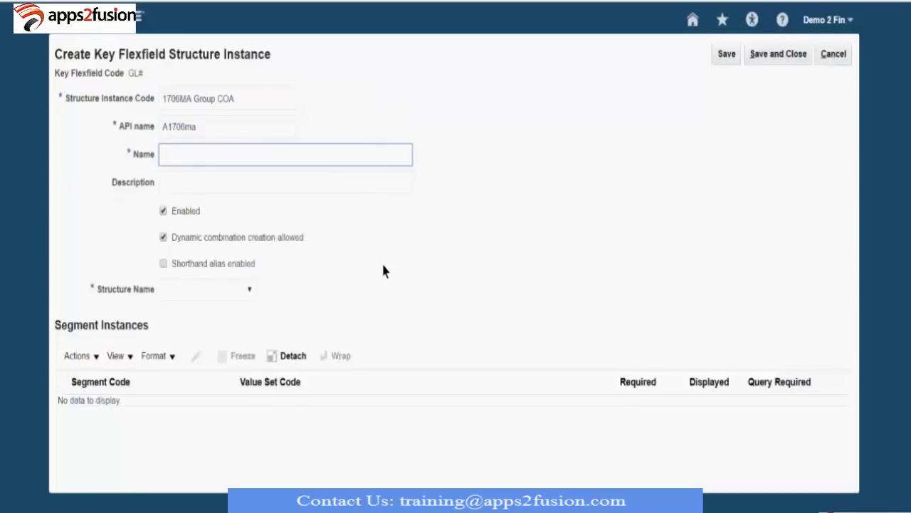
pyautogui.hotkey('ctrl', 'v')
# - Enter 1706MA Group COA as the instance's description and base it on the 1706MA COA Structure
pyautogui.moveTo(246, 153); pyautogui.dragTo(60, 122)
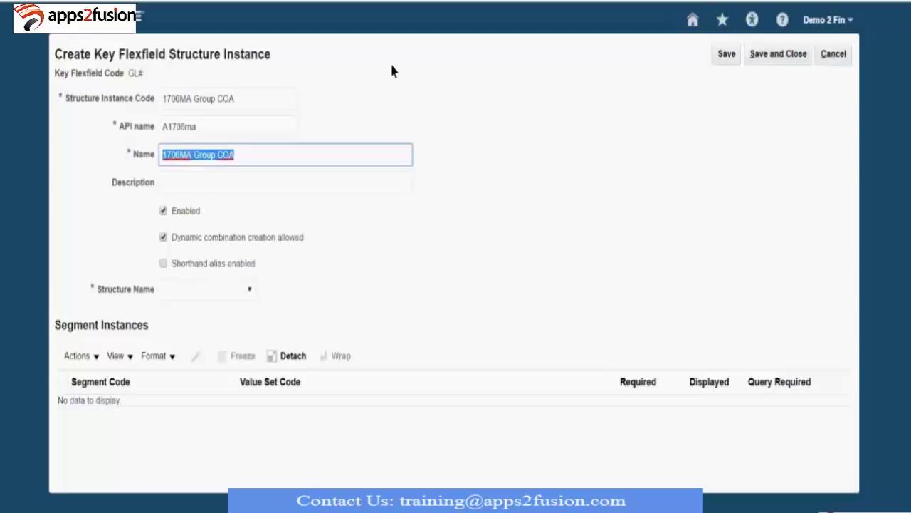
pyautogui.moveTo(264, 164); pyautogui.dragTo(0, 146)
pyautogui.hotkey('ctrl', 'c')
pyautogui.click(267, 144)
pyautogui.click(192, 185)
pyautogui.hotkey('ctrl', 'v')
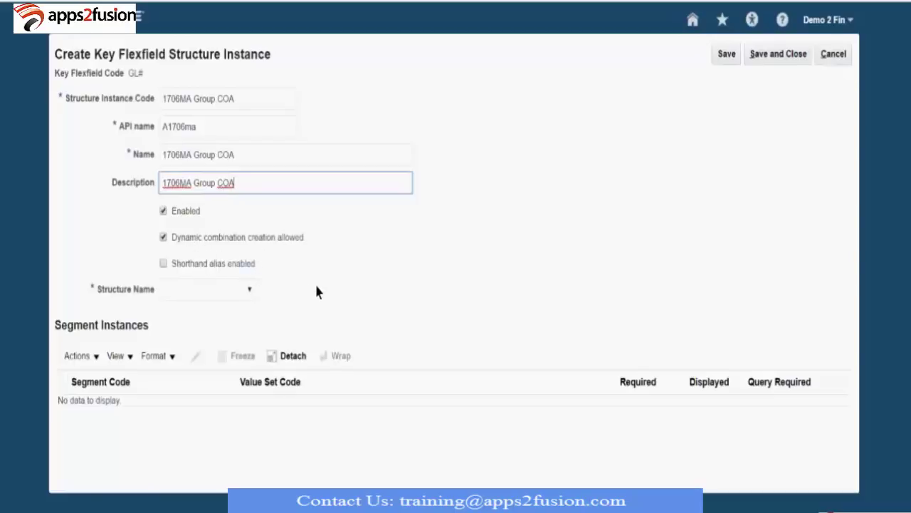
pyautogui.click(186, 289)
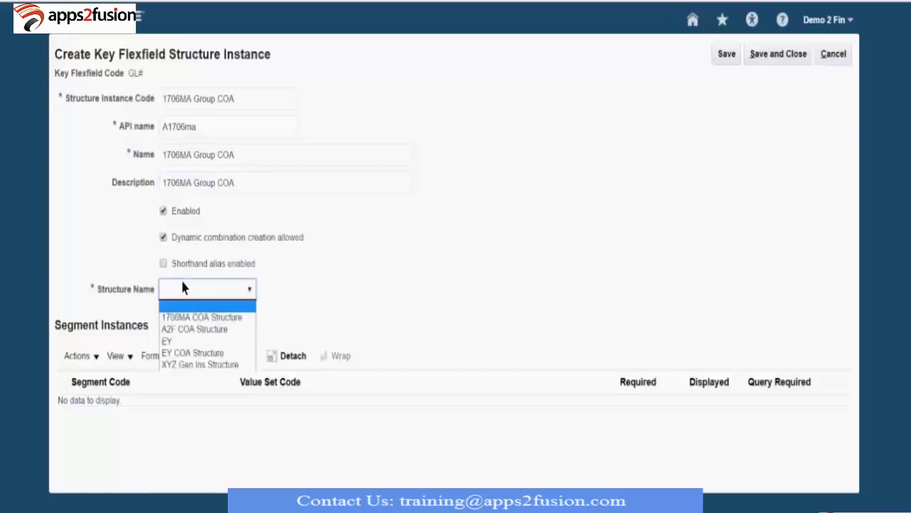
pyautogui.click(205, 318)
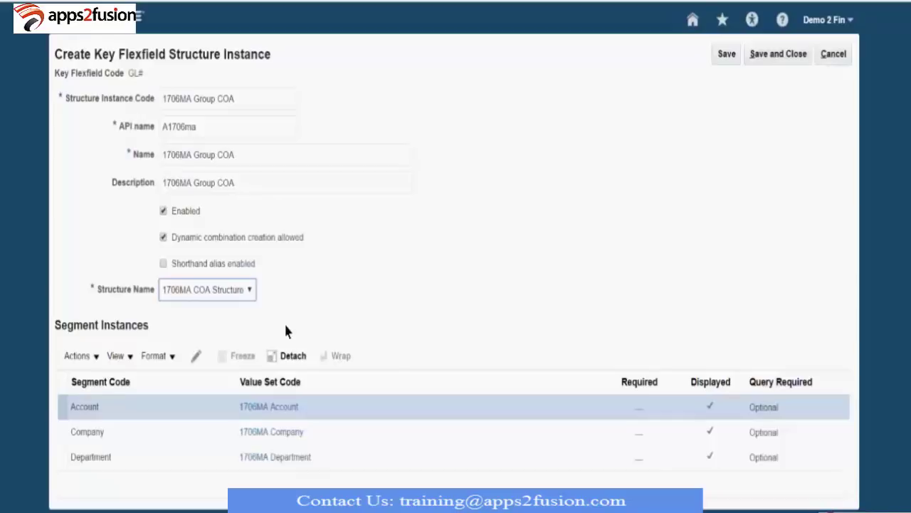
# - Open the Account segment instance for editing and mark it as required
pyautogui.click(819, 511)
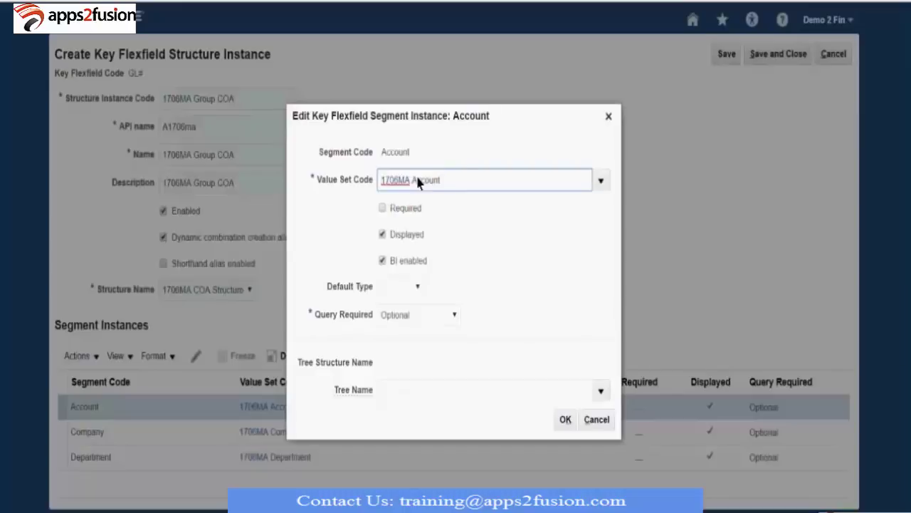
pyautogui.moveTo(459, 183); pyautogui.dragTo(286, 177)
pyautogui.click(382, 209)
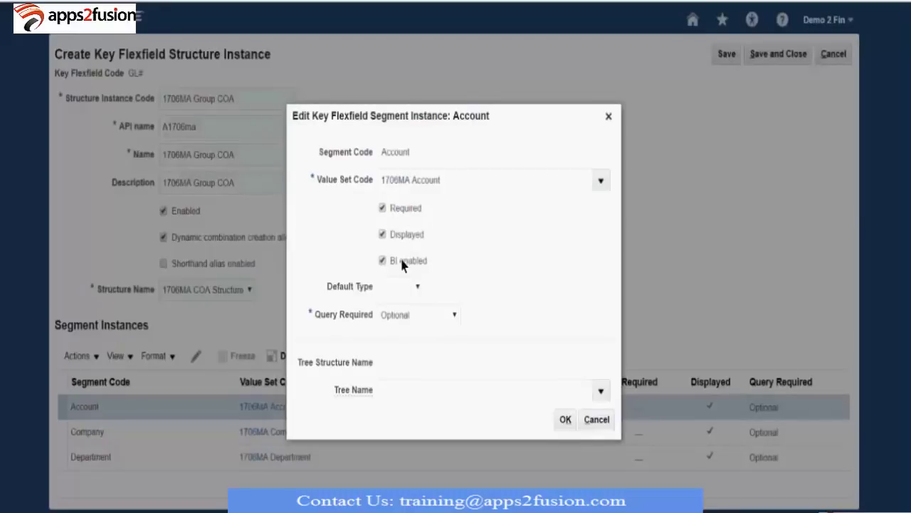
# - Try Constant as the Account segment instance's default type, and clear the default type again
pyautogui.click(399, 285)
pyautogui.click(407, 316)
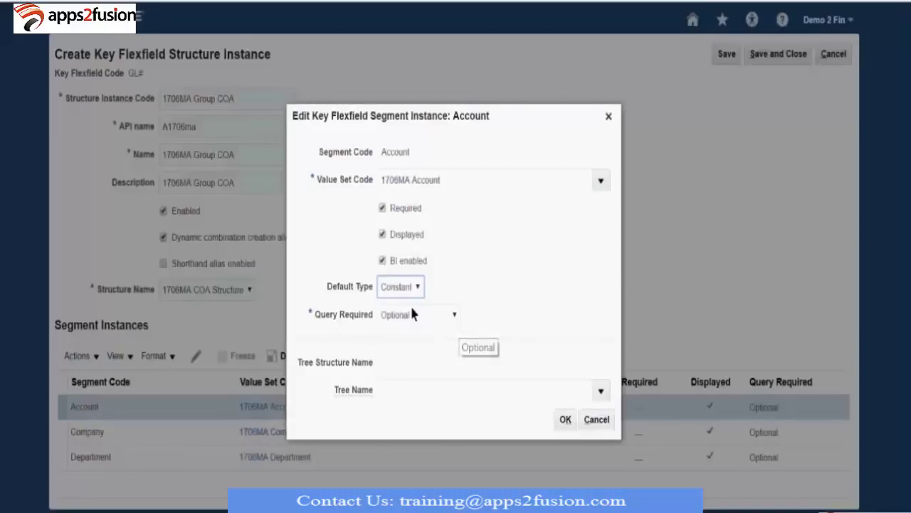
pyautogui.click(407, 277)
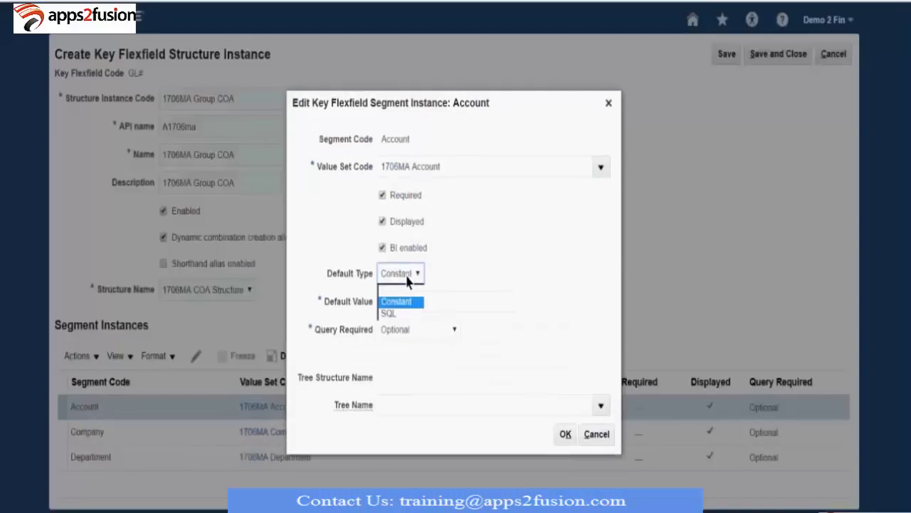
pyautogui.click(397, 299)
# - Review the query requirement choices for the Account segment instance, keep Optional, leave the tree name empty and confirm the edit
pyautogui.click(404, 318)
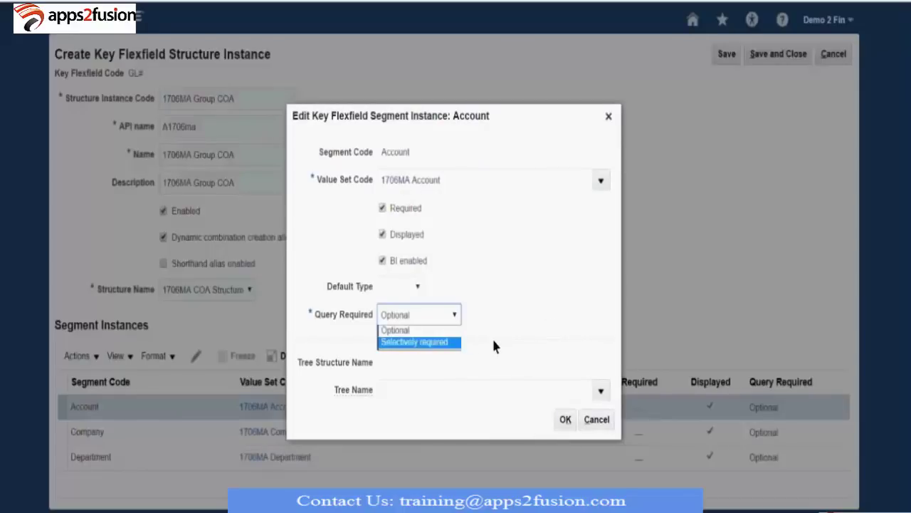
pyautogui.click(511, 330)
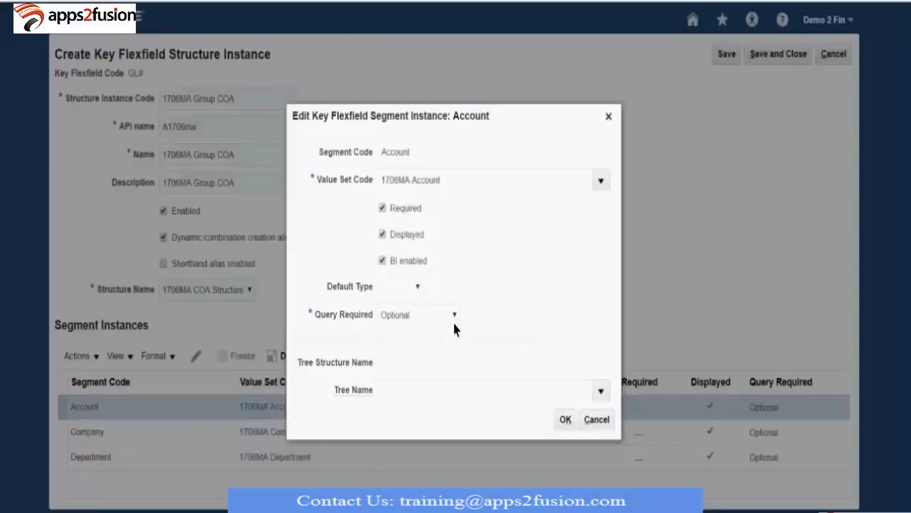
pyautogui.click(420, 316)
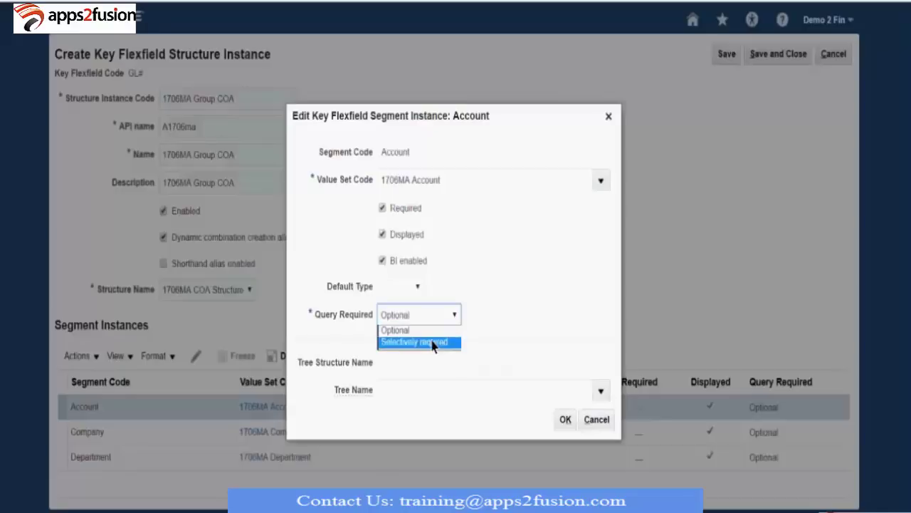
pyautogui.click(584, 306)
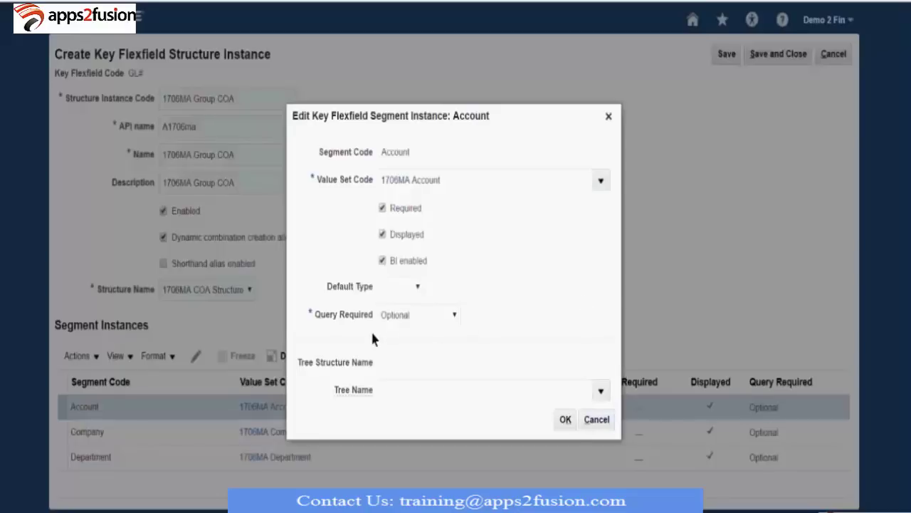
pyautogui.click(452, 317)
pyautogui.click(390, 327)
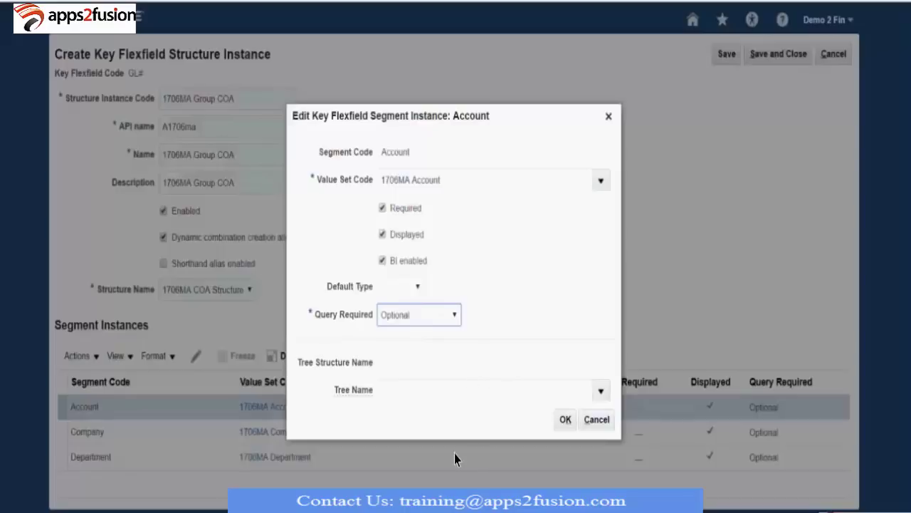
pyautogui.click(396, 392)
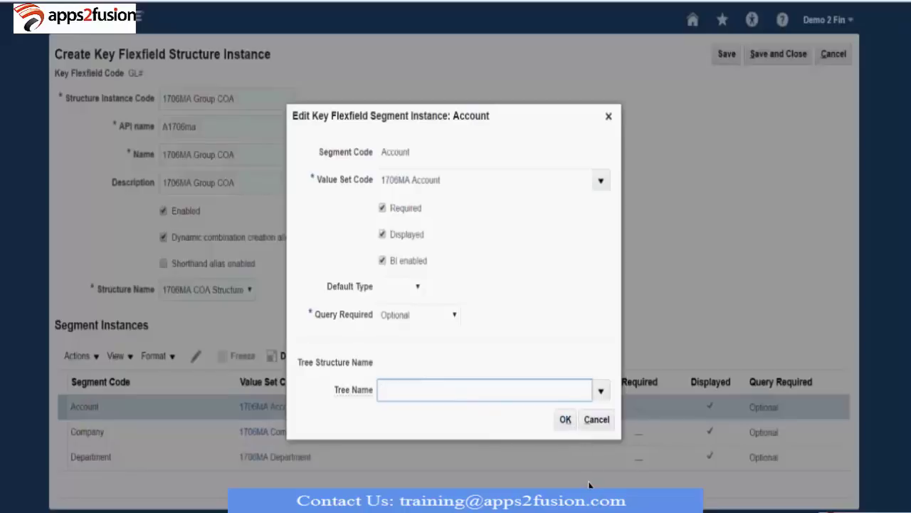
pyautogui.click(564, 420)
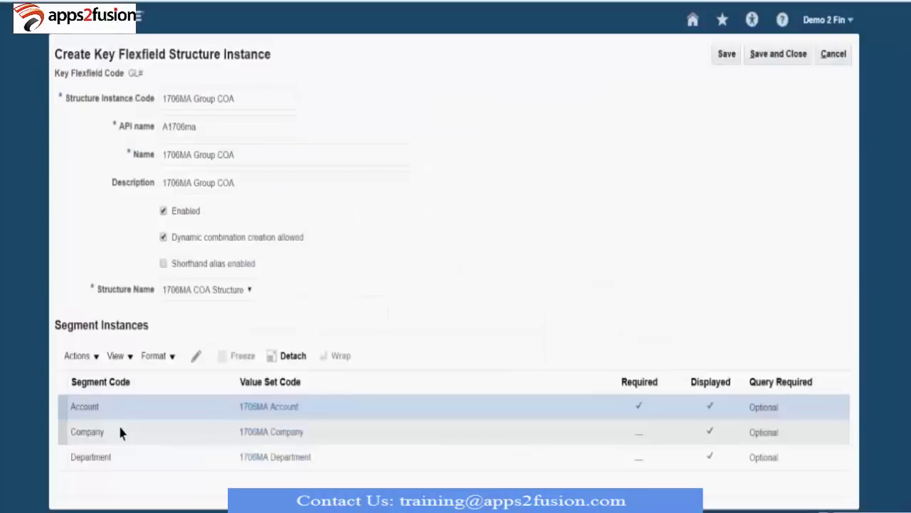
# - Mark the Company segment instance as required and set its query requirement to Selectively required
pyautogui.click(121, 432)
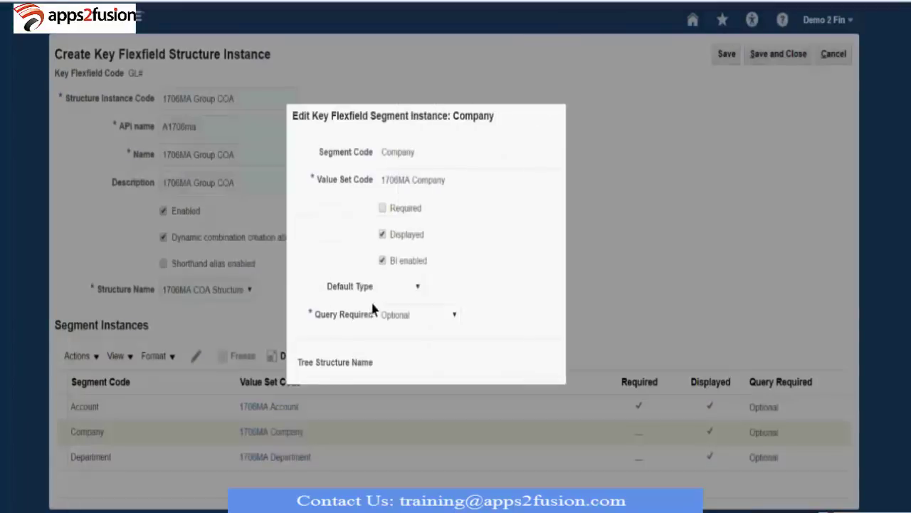
pyautogui.click(383, 208)
pyautogui.click(410, 319)
pyautogui.click(424, 343)
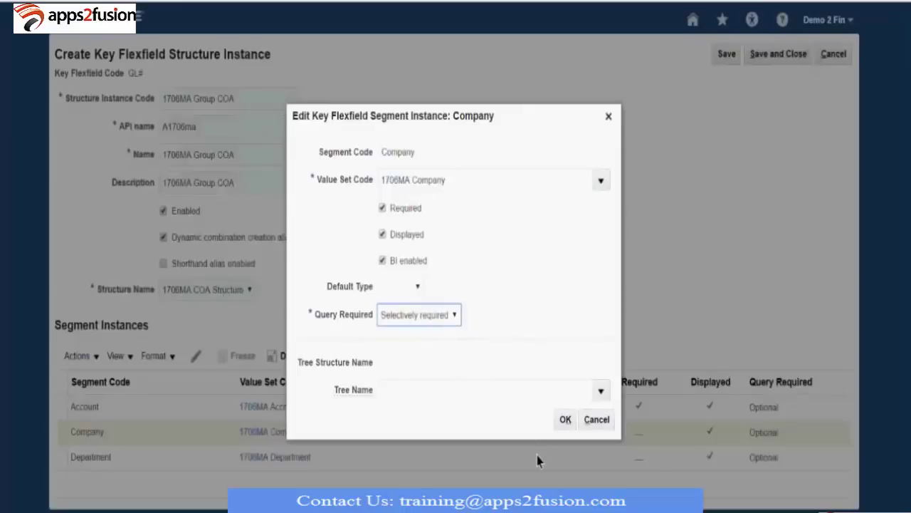
pyautogui.click(565, 419)
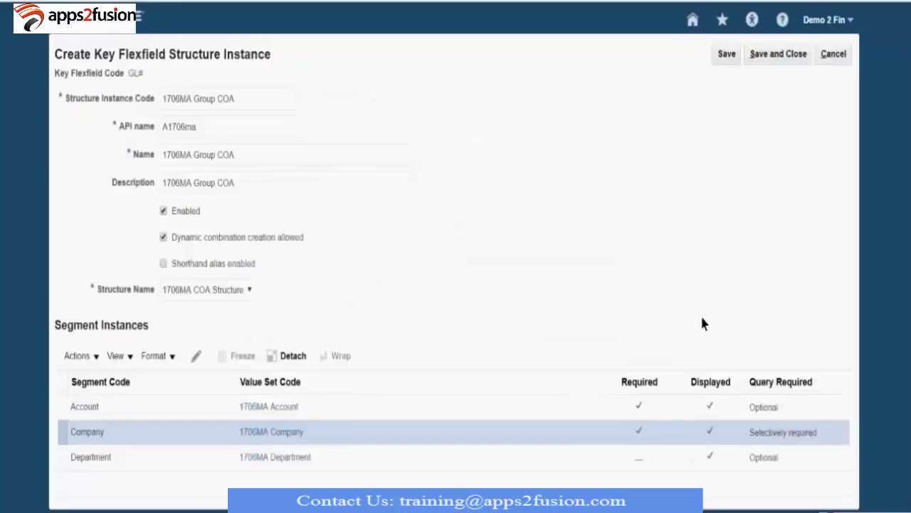
# - Open the Department segment instance for editing and mark it as required
pyautogui.click(148, 456)
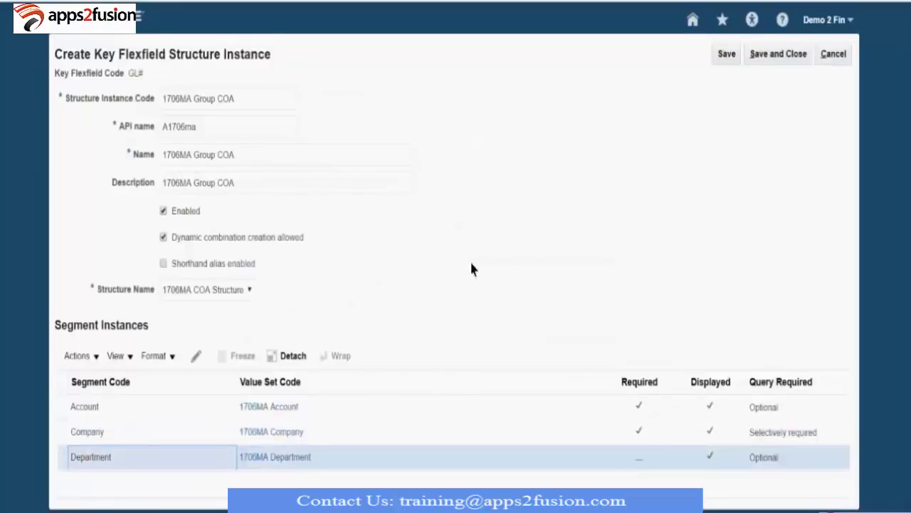
pyautogui.click(197, 358)
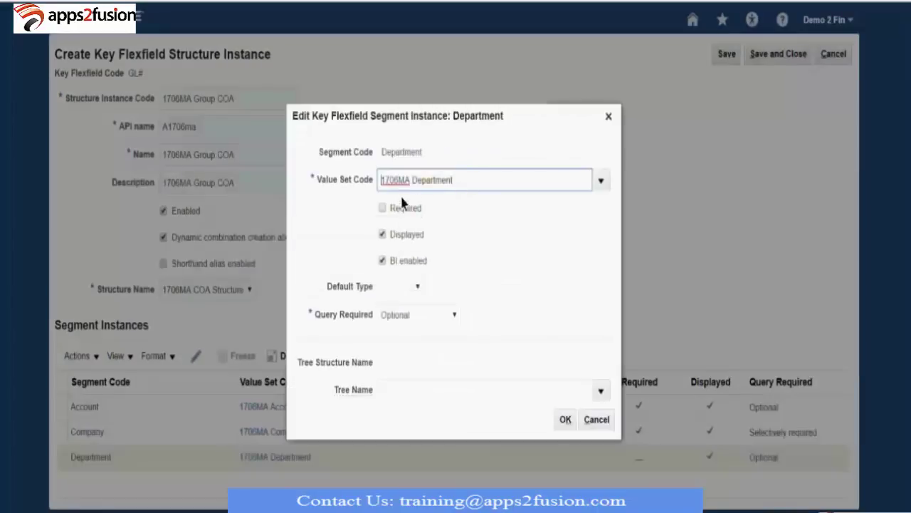
pyautogui.click(383, 207)
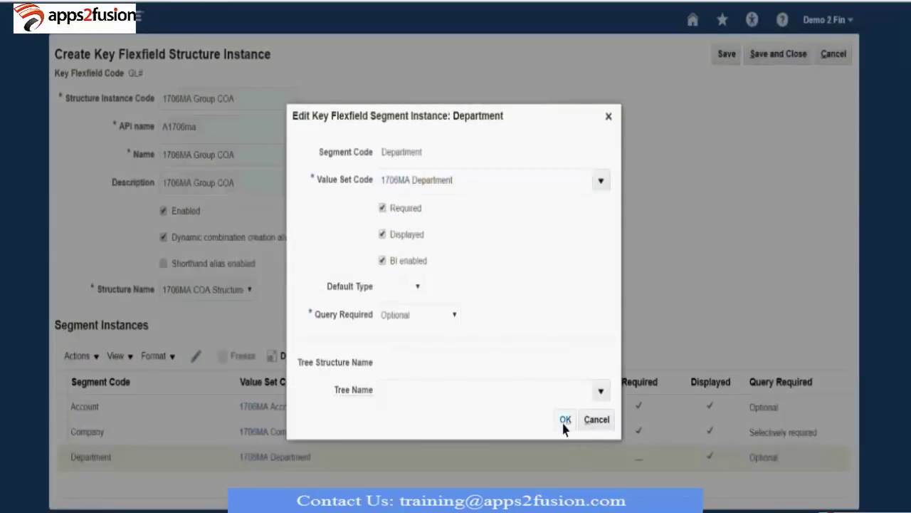
# - Try Constant as the Department segment instance's default type with default value 000, and clear the default type again
pyautogui.click(406, 286)
pyautogui.click(407, 313)
pyautogui.click(402, 304)
pyautogui.write('000')
pyautogui.press('Tab')
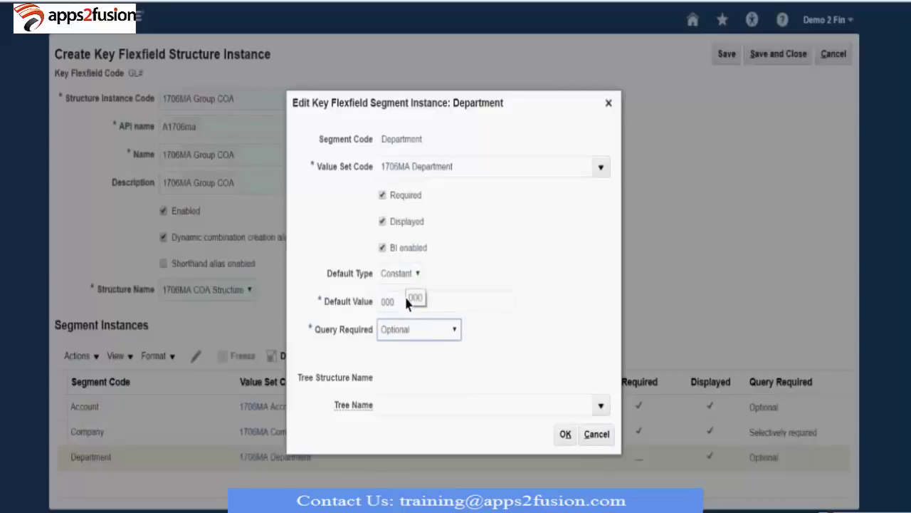
pyautogui.click(566, 437)
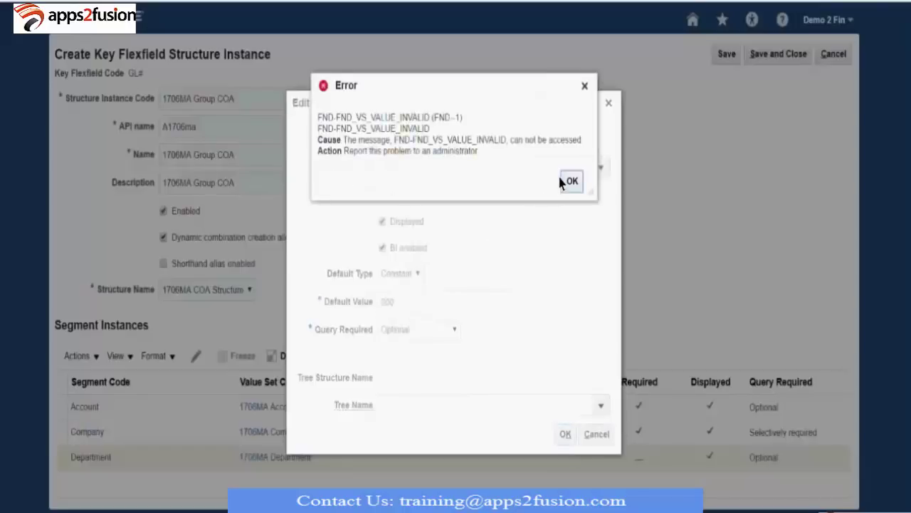
pyautogui.click(571, 180)
pyautogui.doubleClick(410, 303)
pyautogui.press('BackSpace')
pyautogui.click(402, 281)
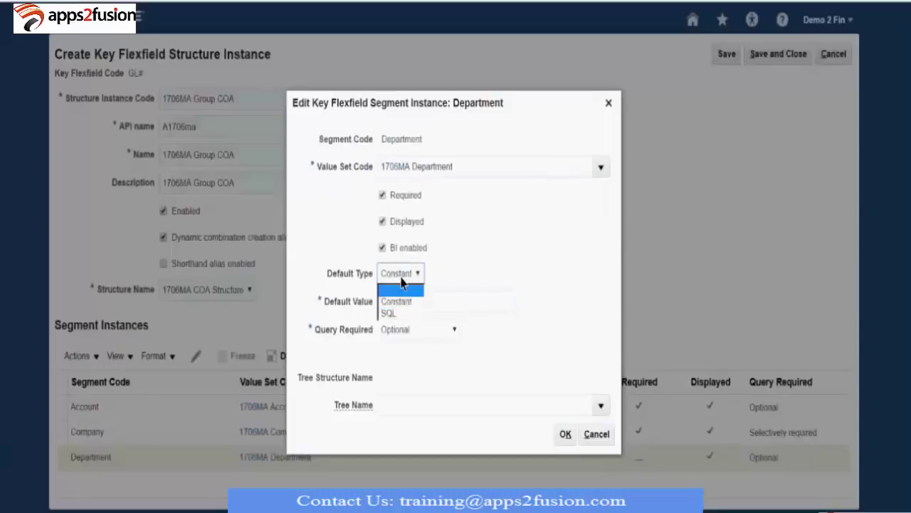
pyautogui.click(412, 289)
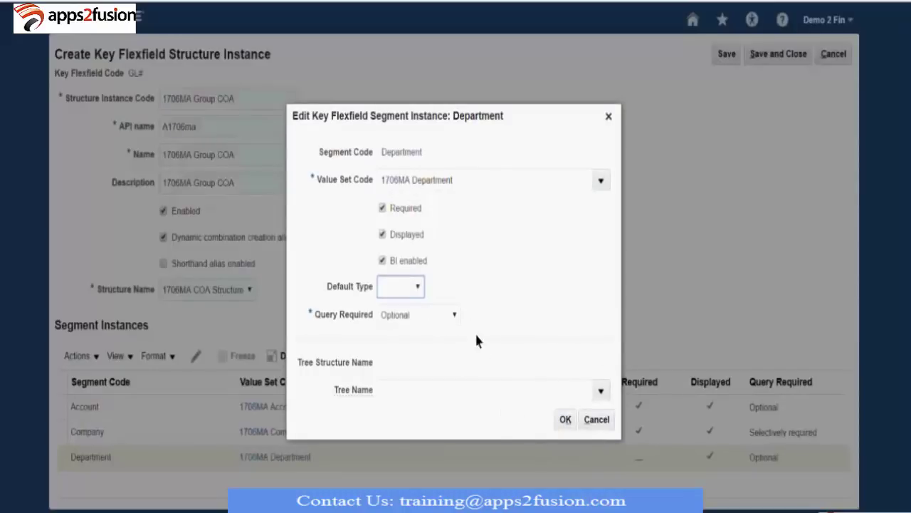
# - Confirm the Department edit, save and close the 1706MA Group COA structure instance, and list all structure instances
pyautogui.click(565, 419)
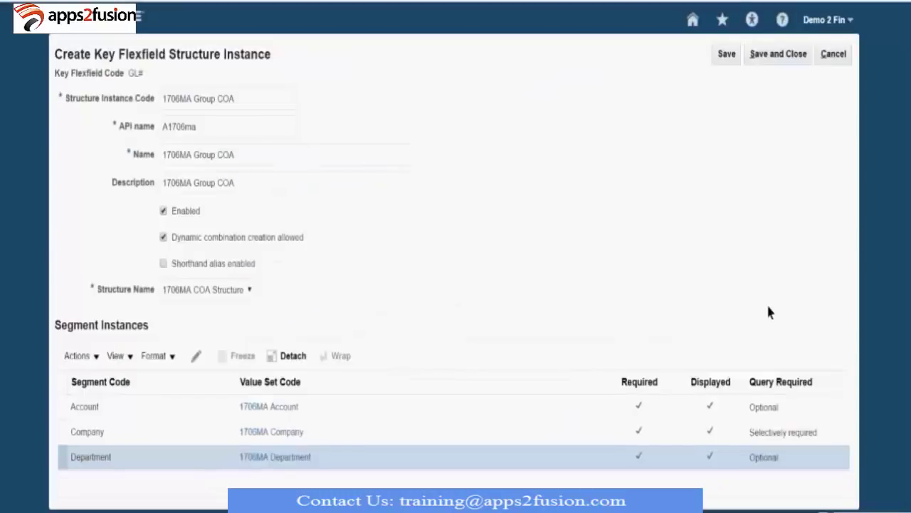
pyautogui.click(776, 54)
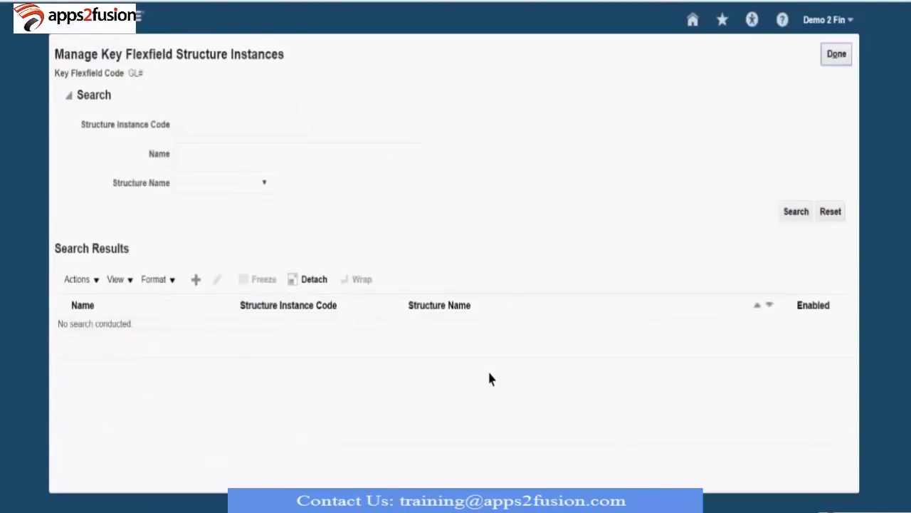
pyautogui.click(811, 212)
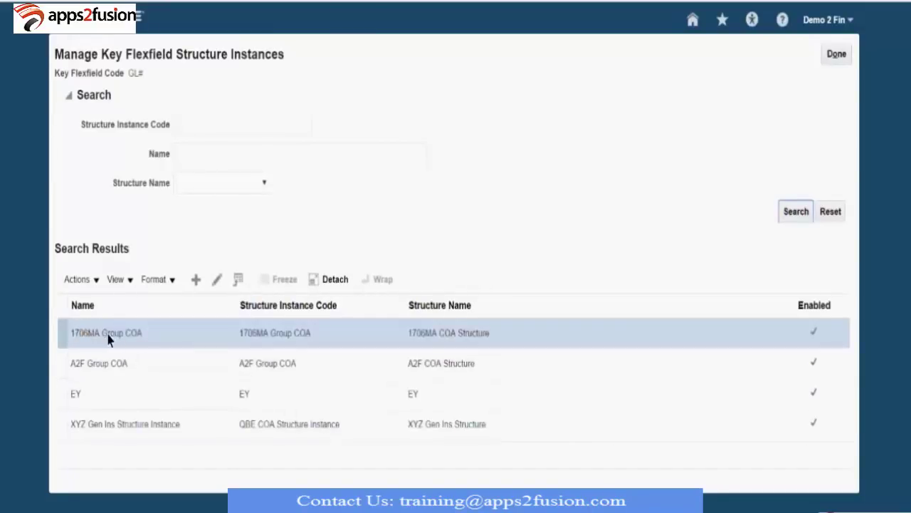
# - Return to the chart of accounts structures and deploy the General Ledger Accounting Flexfield
pyautogui.click(836, 60)
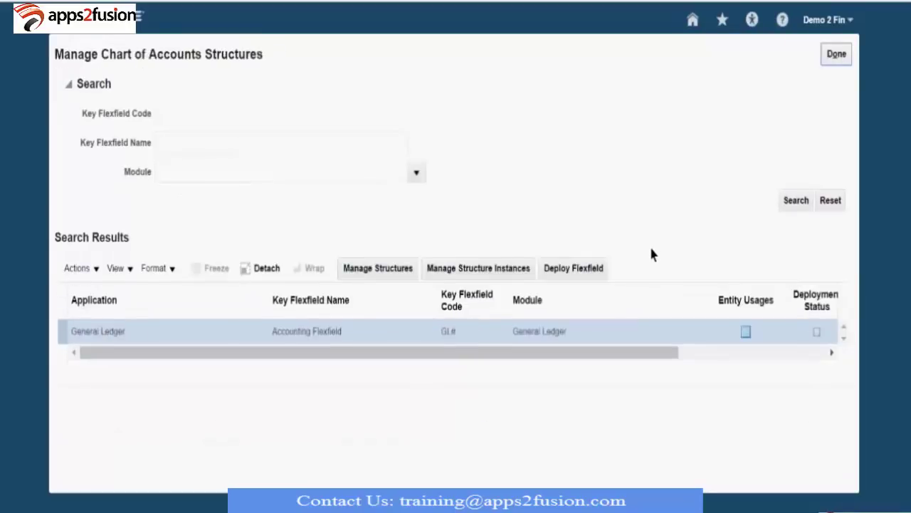
pyautogui.moveTo(661, 354); pyautogui.dragTo(755, 375)
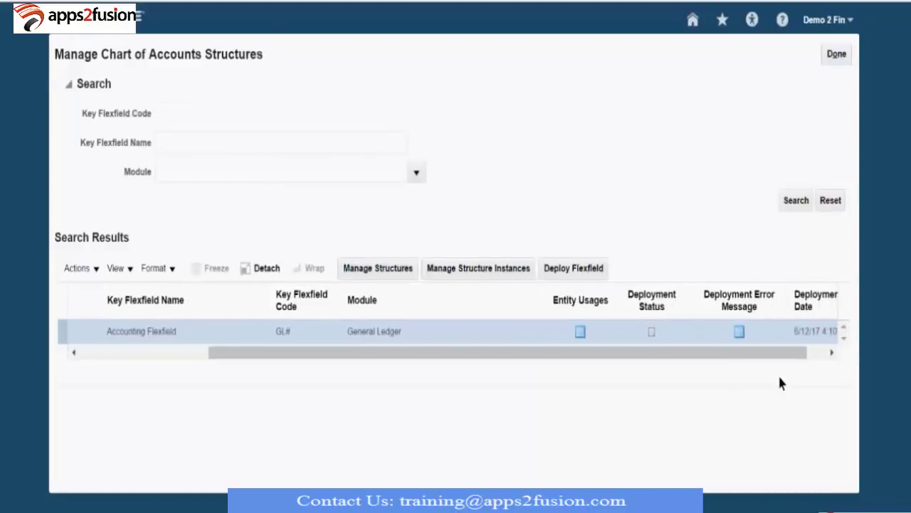
pyautogui.moveTo(700, 354); pyautogui.dragTo(716, 357)
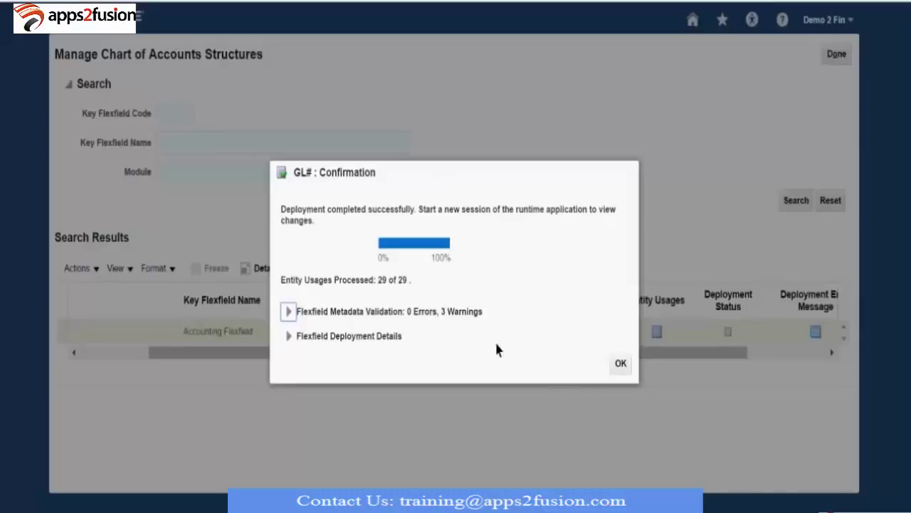
# - Review the deployment confirmation and its metadata validation details, close it, and check the Accounting Flexfield's deployment status
pyautogui.moveTo(288, 208); pyautogui.dragTo(528, 236)
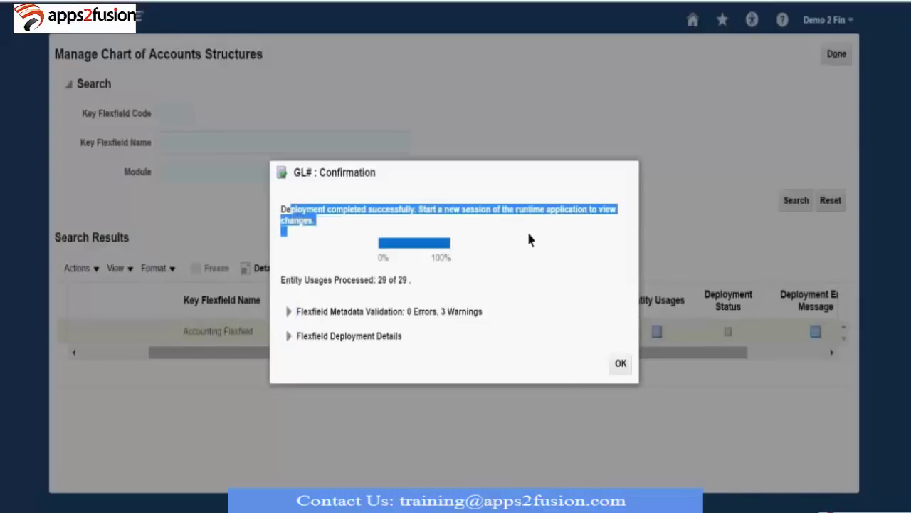
pyautogui.click(536, 231)
pyautogui.click(289, 311)
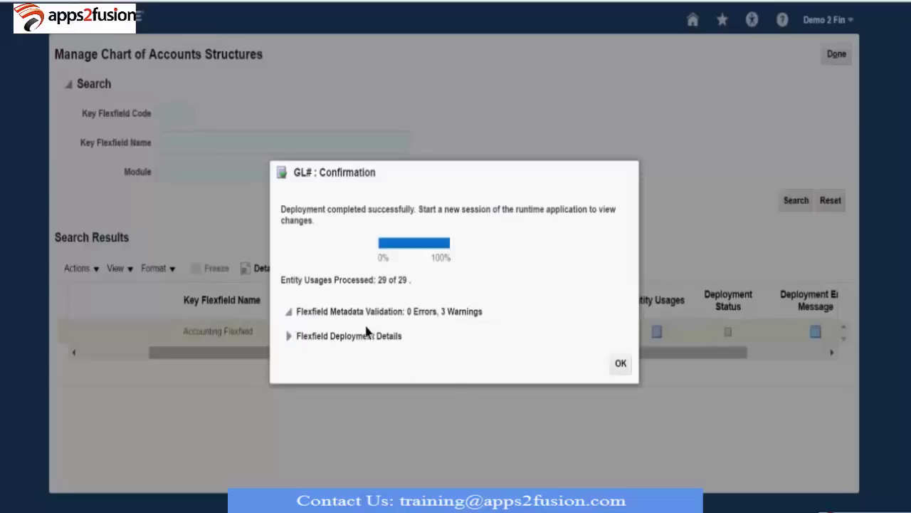
pyautogui.scroll(-1, 498, 320)
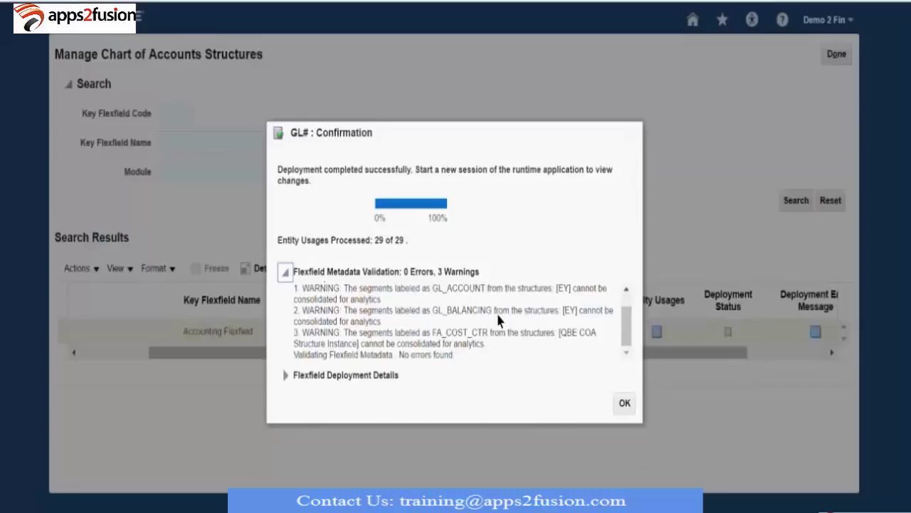
pyautogui.scroll(1, 498, 319)
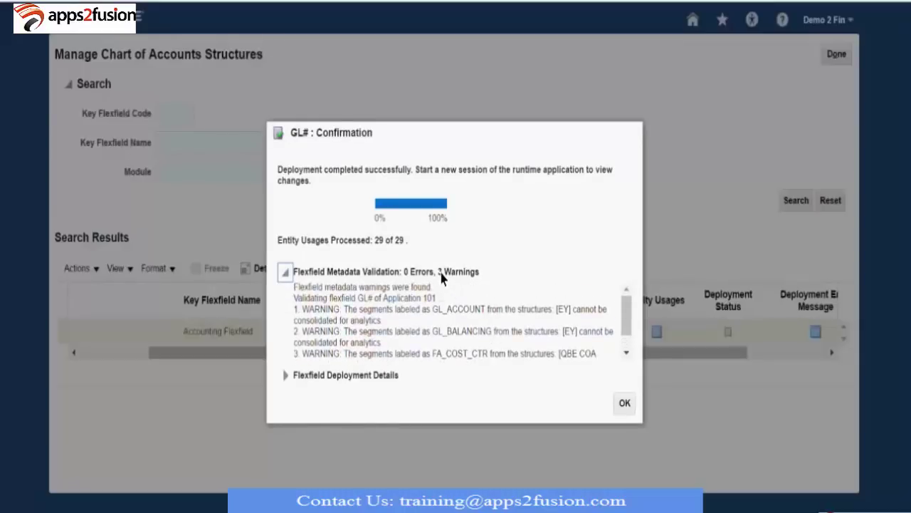
pyautogui.moveTo(435, 272); pyautogui.dragTo(454, 282)
pyautogui.scroll(-1, 542, 349)
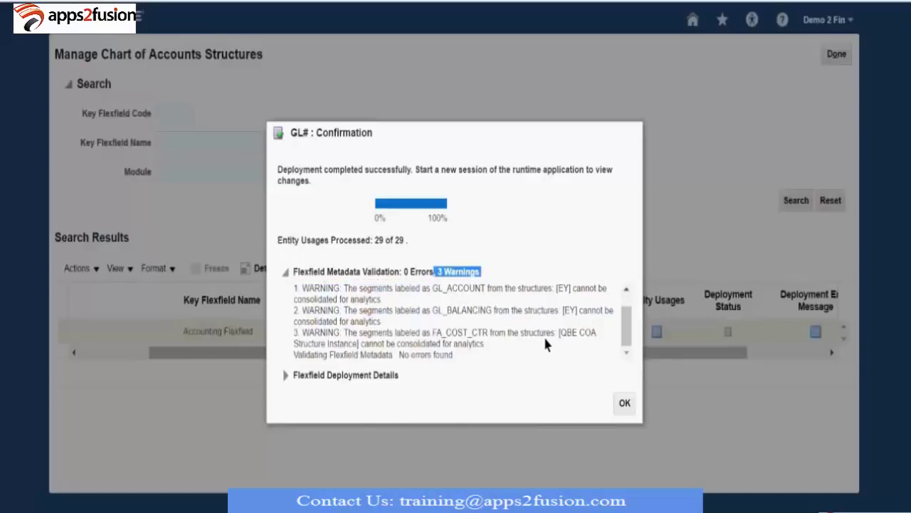
pyautogui.scroll(1, 543, 335)
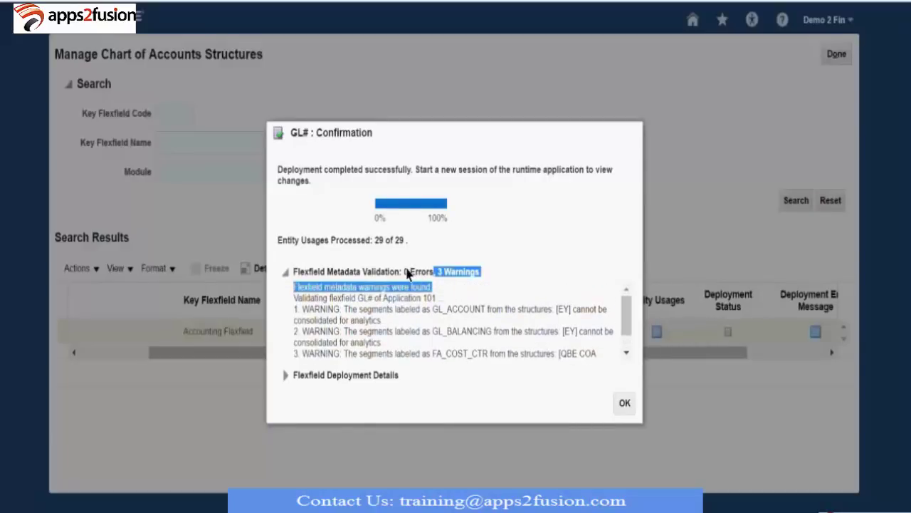
pyautogui.moveTo(403, 271); pyautogui.dragTo(433, 275)
pyautogui.click(474, 283)
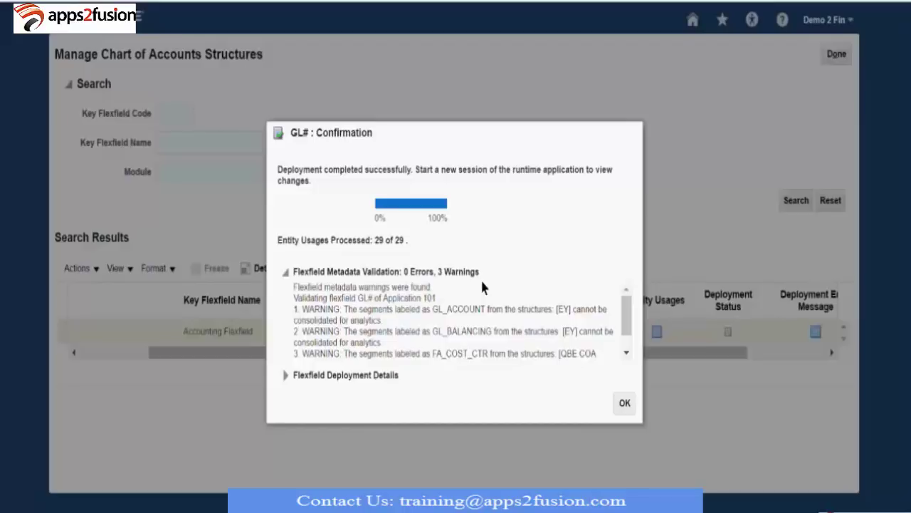
pyautogui.click(624, 403)
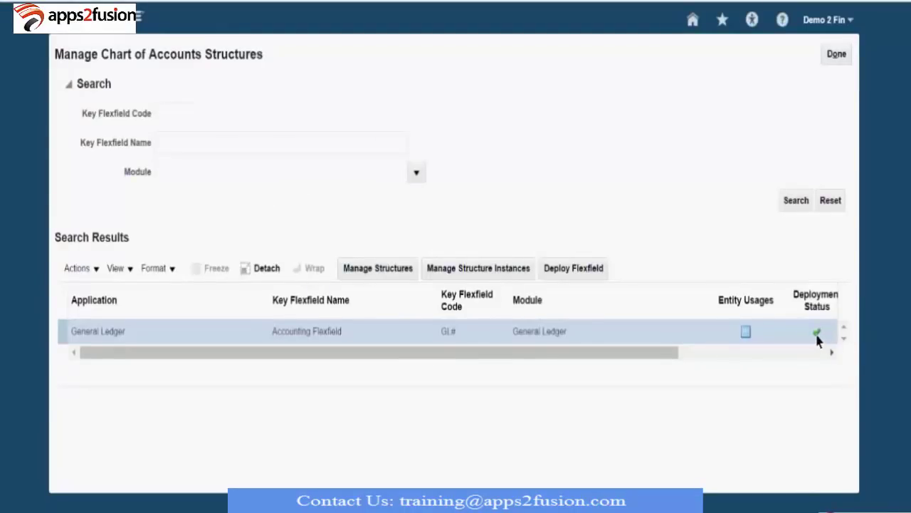
pyautogui.moveTo(651, 355); pyautogui.dragTo(771, 364)
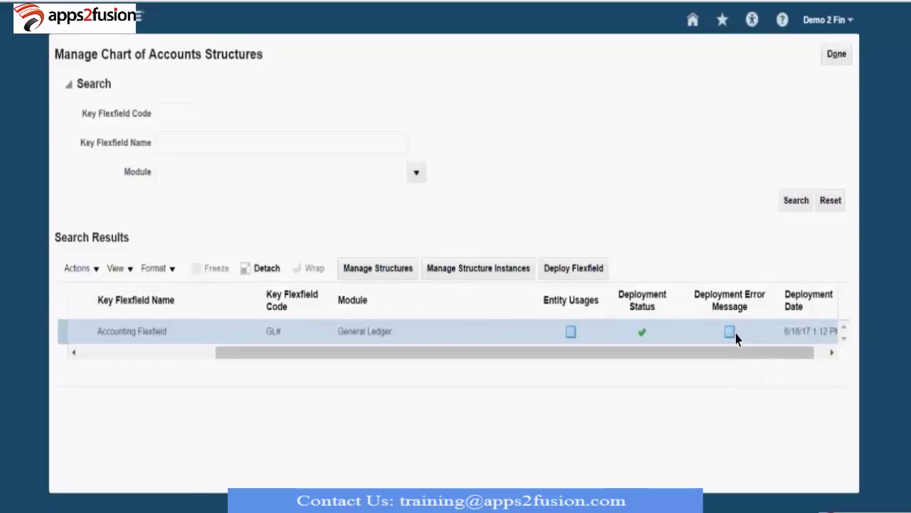
# - Return to the implementation project, look at the Manage Chart of Accounts Structure Instances task with an unfiltered search, and leave it
pyautogui.click(829, 61)
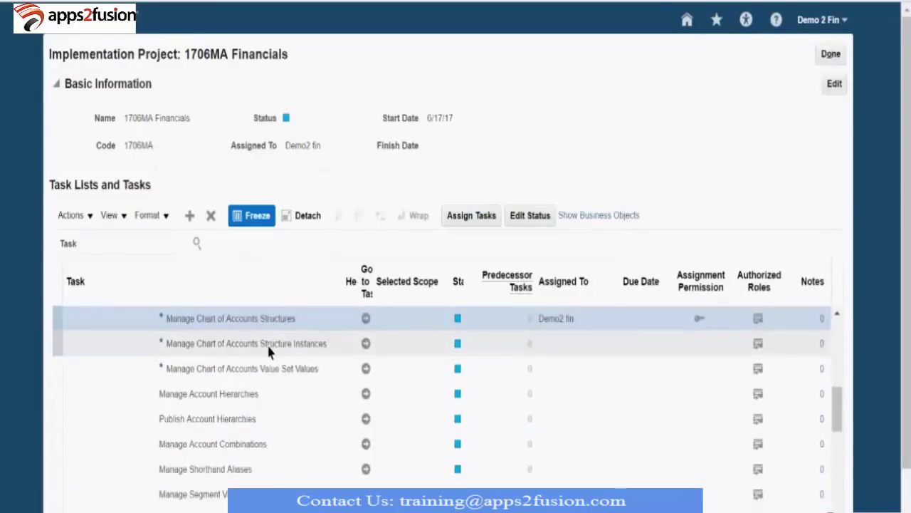
pyautogui.click(309, 347)
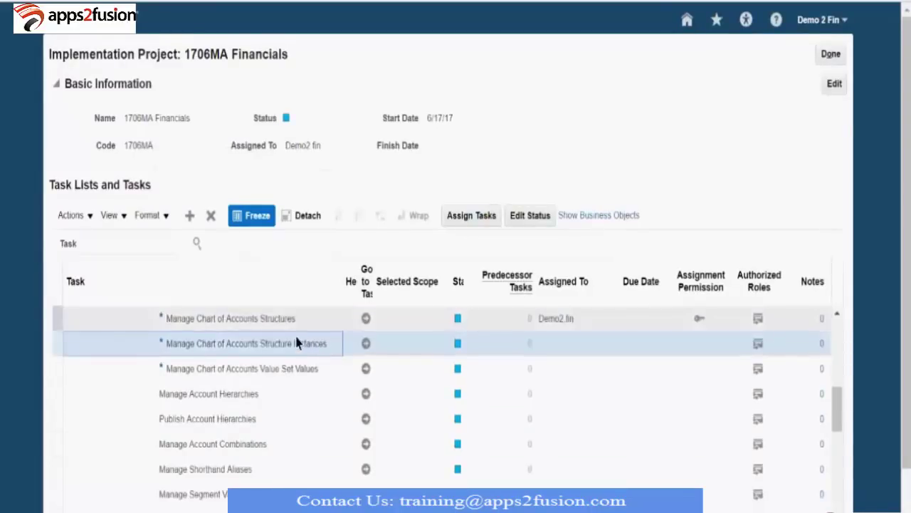
pyautogui.click(365, 345)
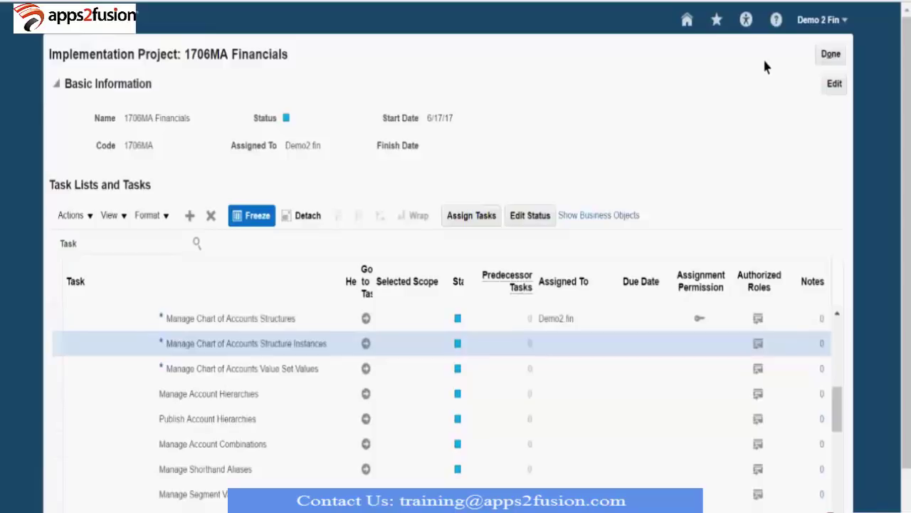
pyautogui.click(795, 202)
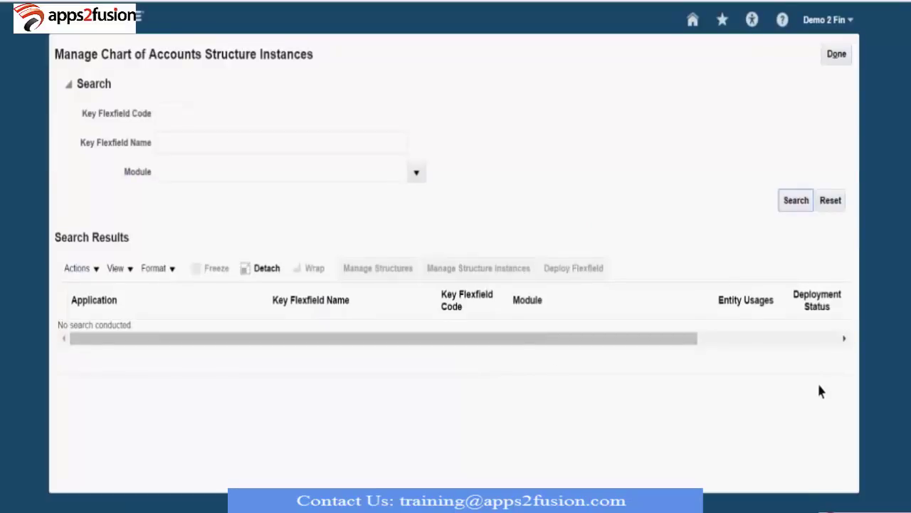
pyautogui.click(837, 55)
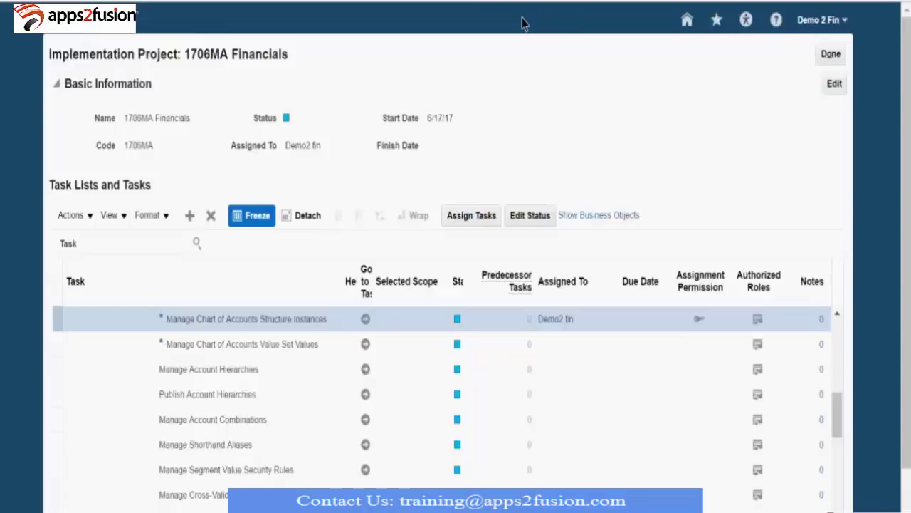
# - Open the Manage Chart of Accounts Value Set Values task and search for value sets with code 1706
pyautogui.click(299, 345)
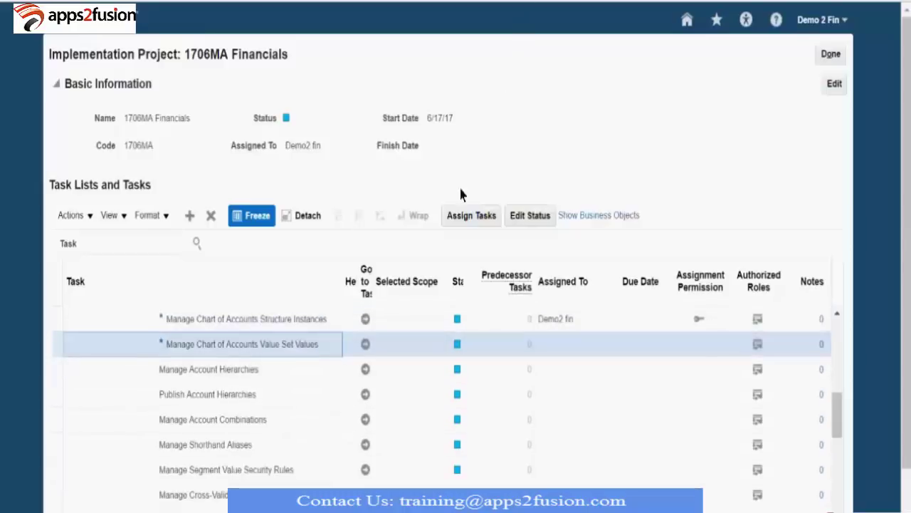
pyautogui.click(366, 344)
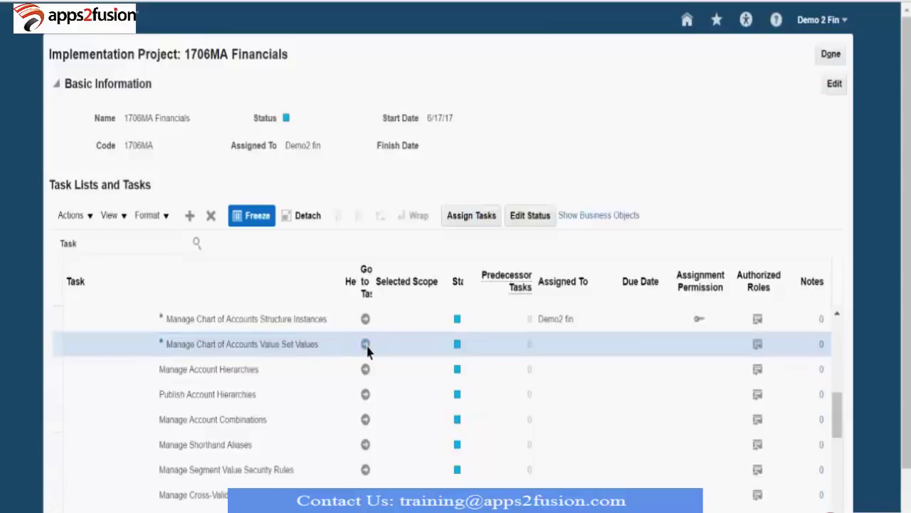
pyautogui.click(365, 344)
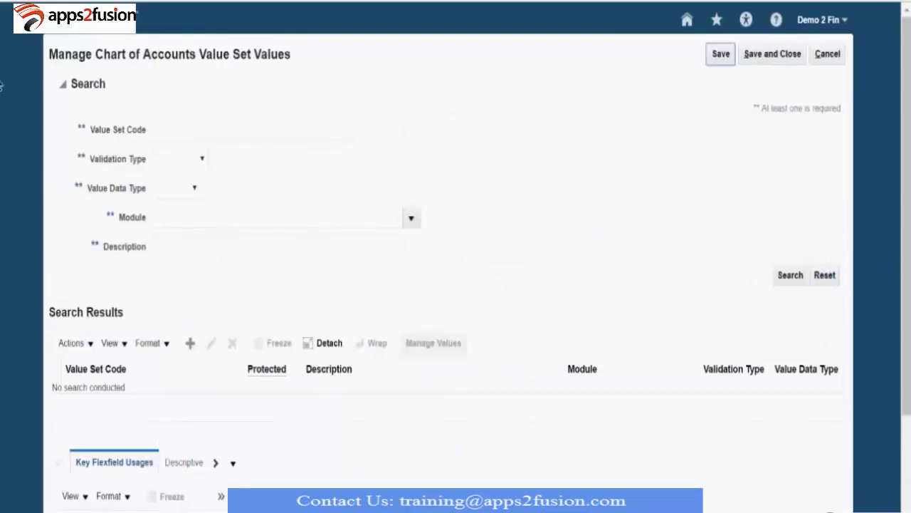
pyautogui.click(175, 131)
pyautogui.write('1700')
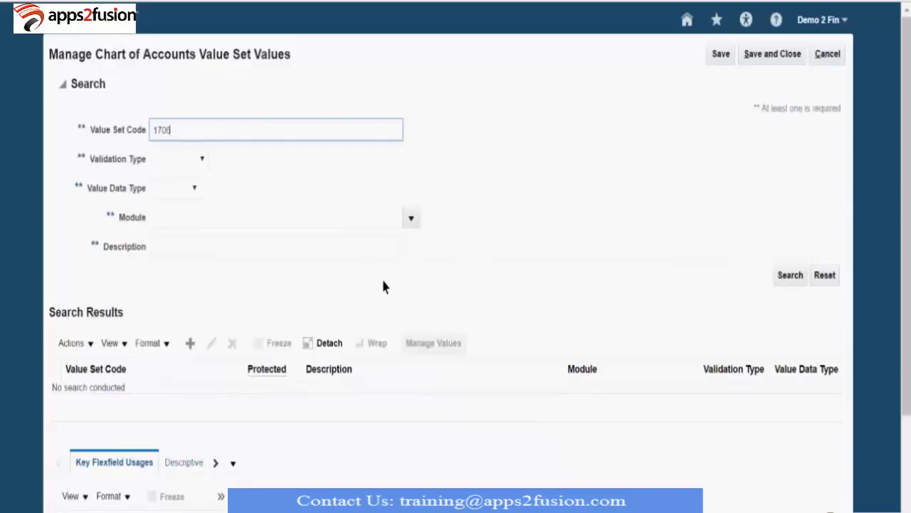
pyautogui.press('Return')
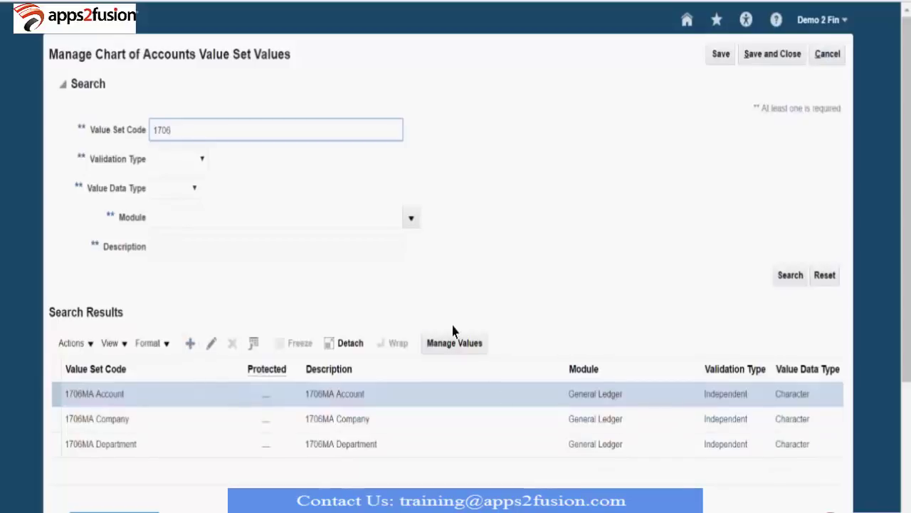
# - Search the existing values of the 1706MA Account value set and begin a new value 50001 described as Retained Earnings
pyautogui.click(455, 344)
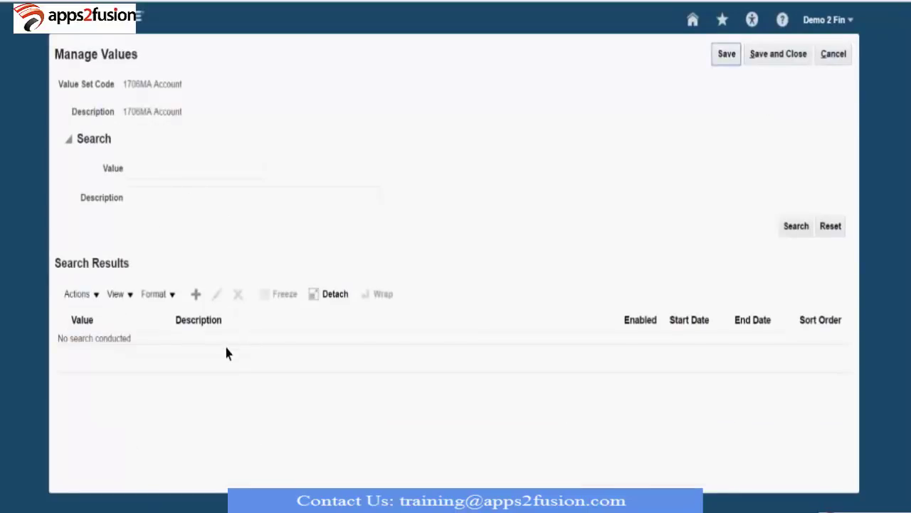
pyautogui.click(795, 227)
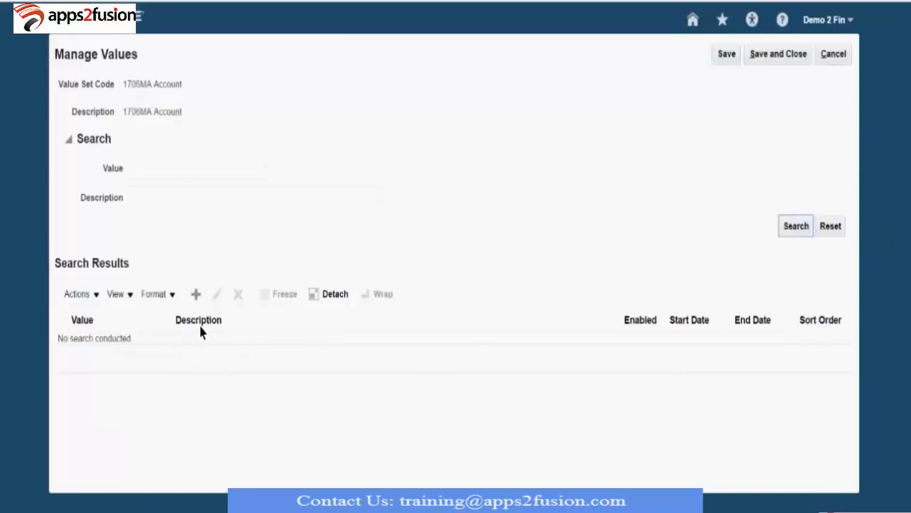
pyautogui.click(196, 295)
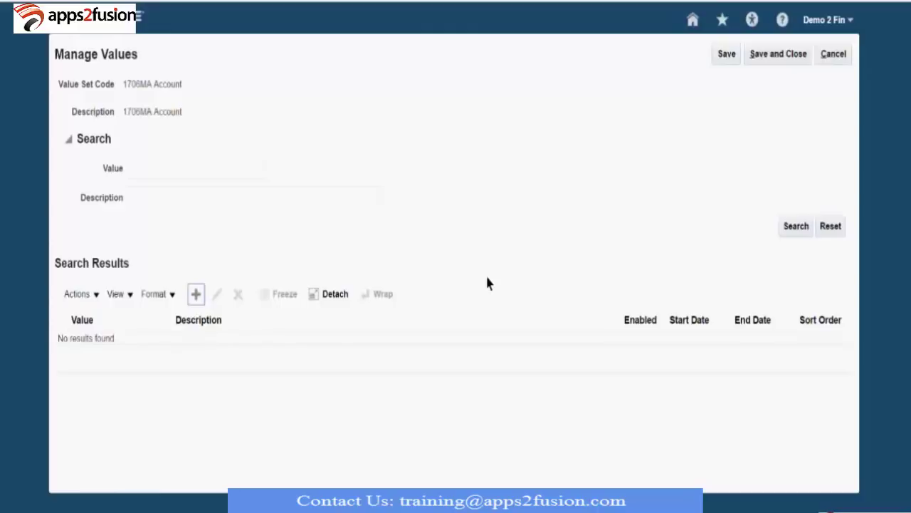
pyautogui.click(191, 143)
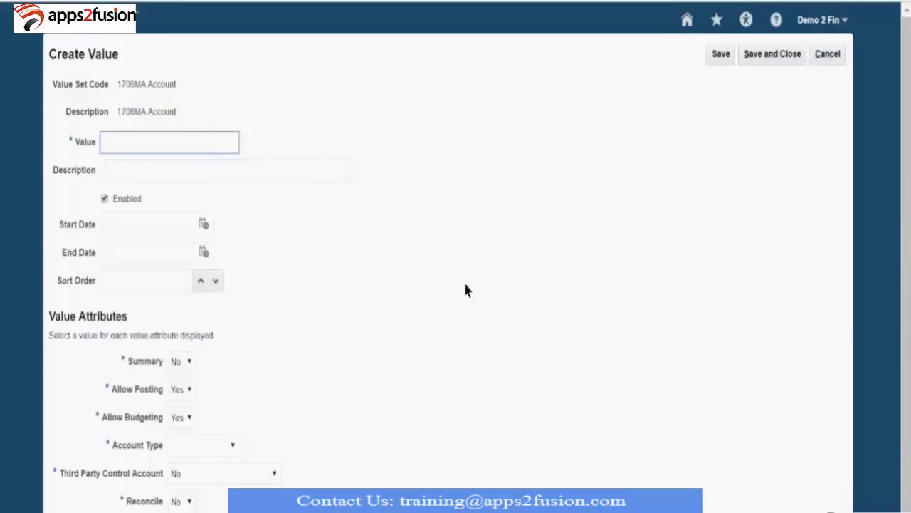
pyautogui.write('50001')
pyautogui.press('Tab')
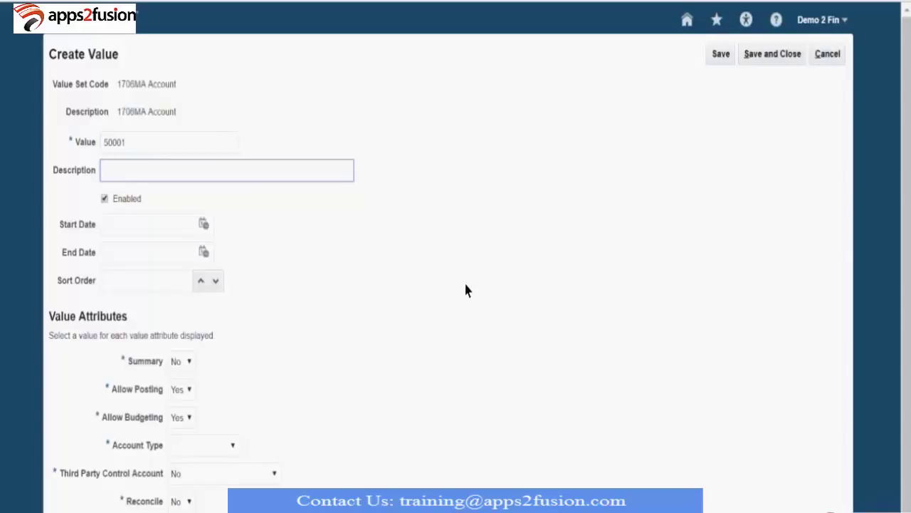
pyautogui.write('Retained Earnings')
pyautogui.press('Tab')
pyautogui.press('Tab')
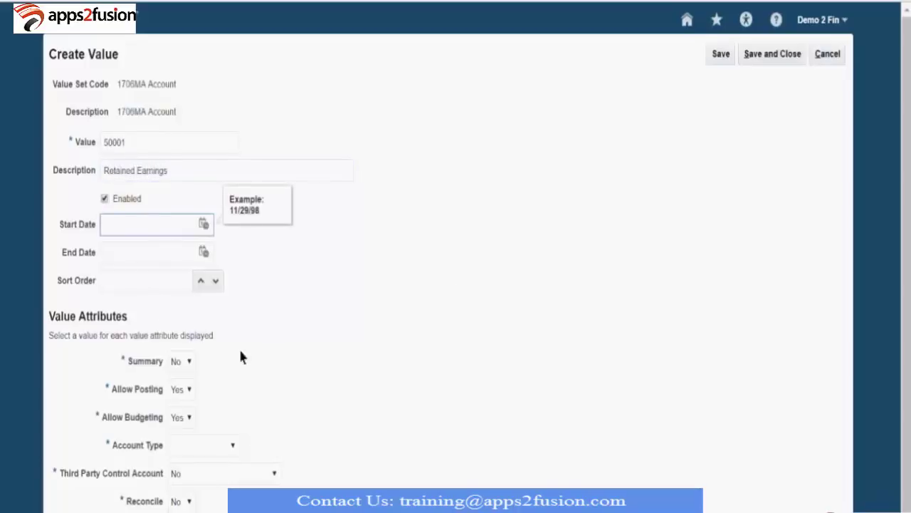
# - Set the account type of value 50001 to Owner's Equity and look over the other account type options
pyautogui.click(112, 424)
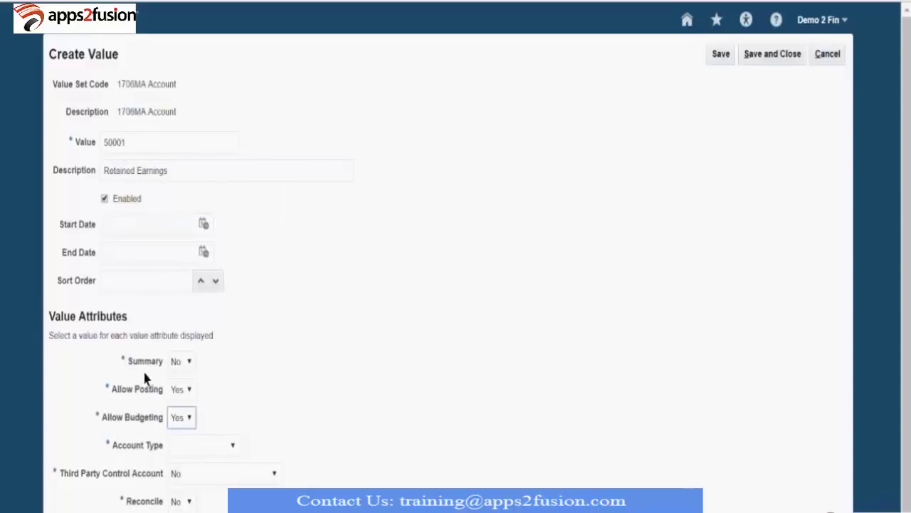
pyautogui.moveTo(128, 361); pyautogui.dragTo(161, 372)
pyautogui.click(256, 372)
pyautogui.click(219, 447)
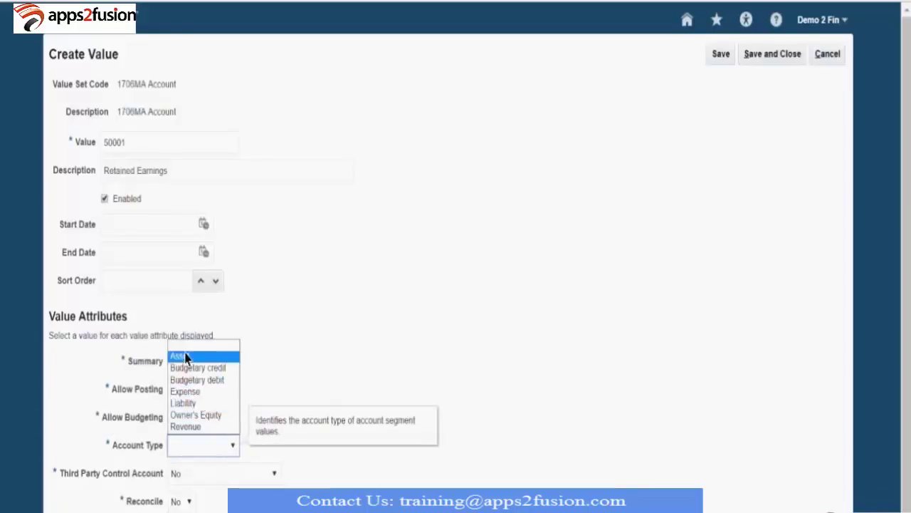
pyautogui.click(207, 416)
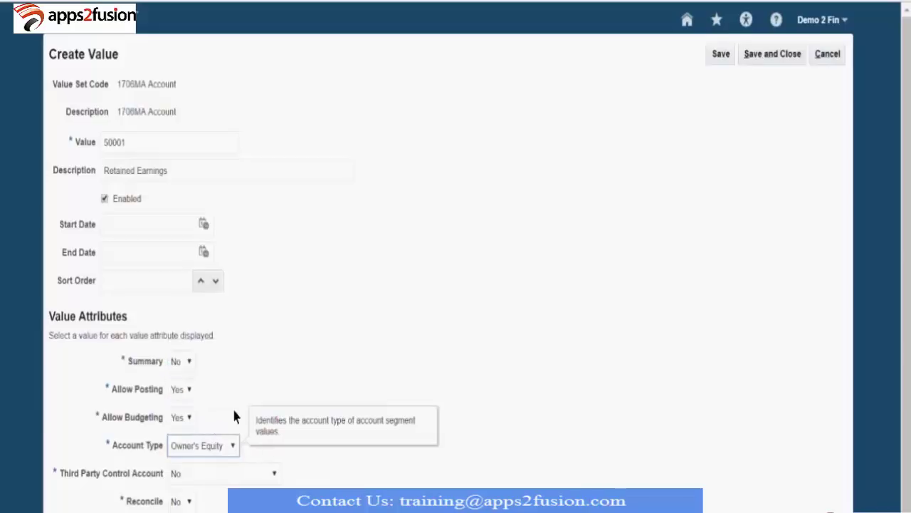
pyautogui.click(204, 448)
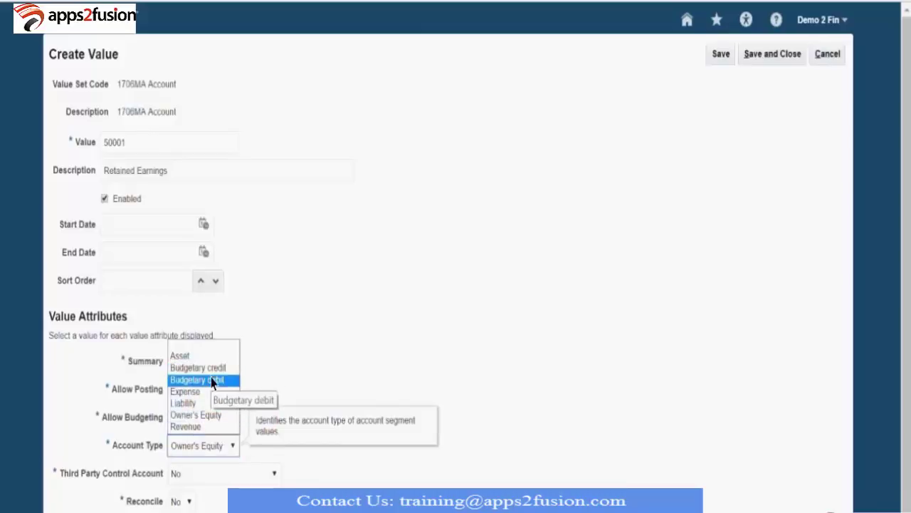
pyautogui.click(362, 369)
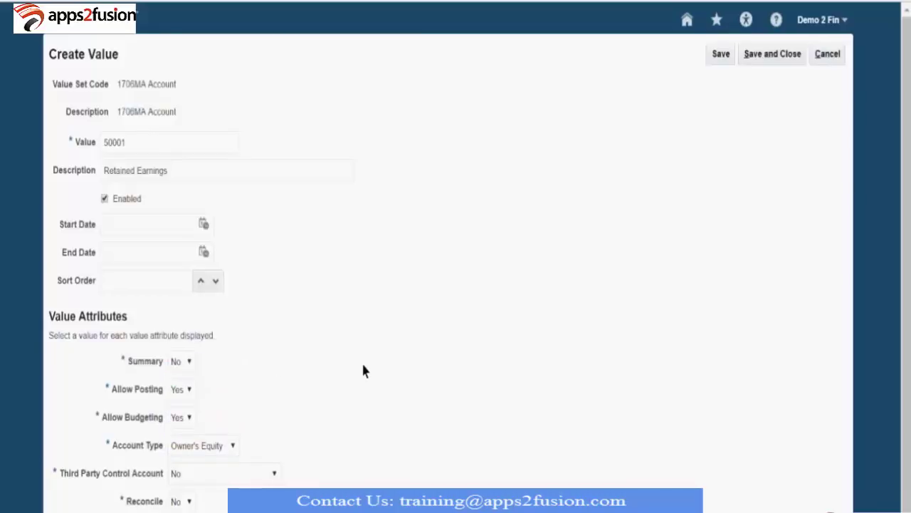
# - Examine the Third Party Control Account options, the Reconcile attribute and the financial category options without changing them
pyautogui.scroll(-1, 523, 395)
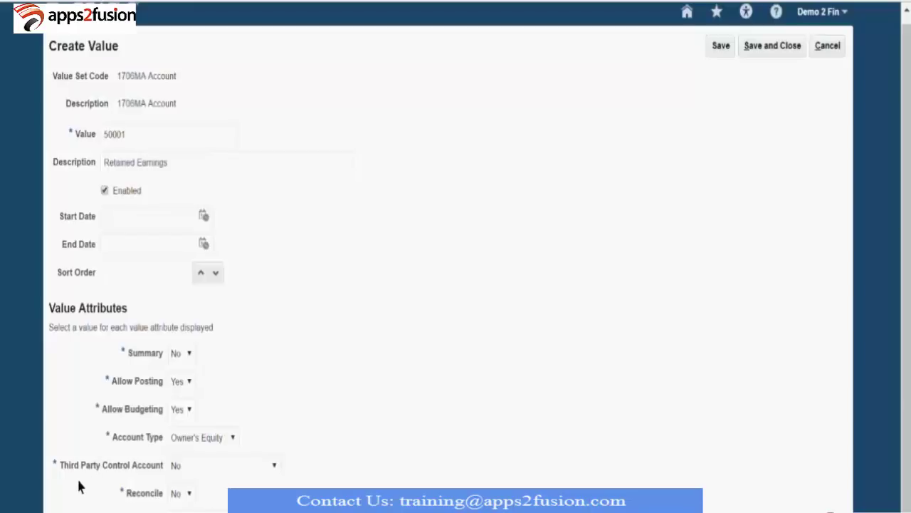
pyautogui.click(204, 470)
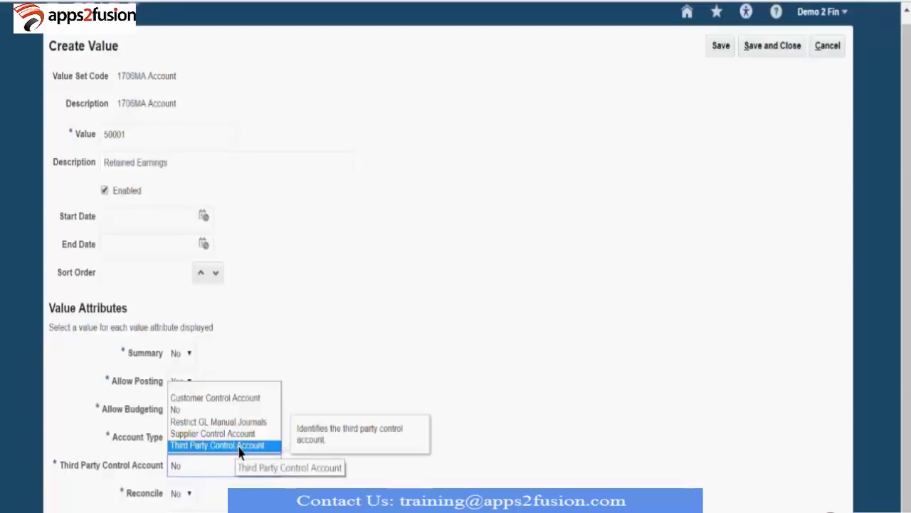
pyautogui.click(376, 491)
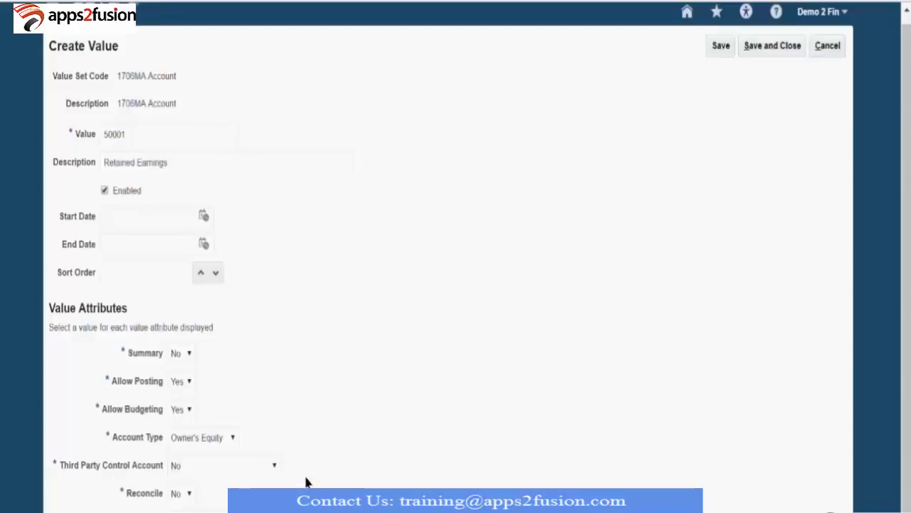
pyautogui.moveTo(126, 493); pyautogui.dragTo(168, 501)
pyautogui.click(139, 484)
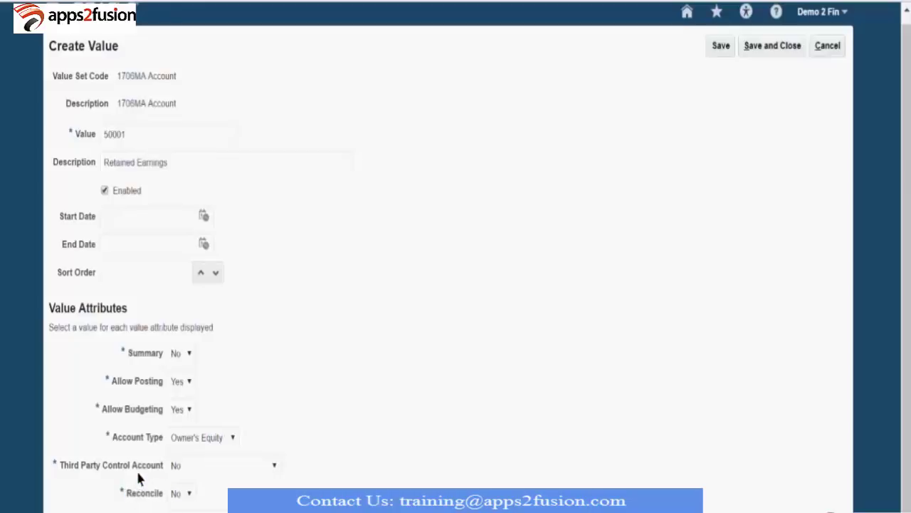
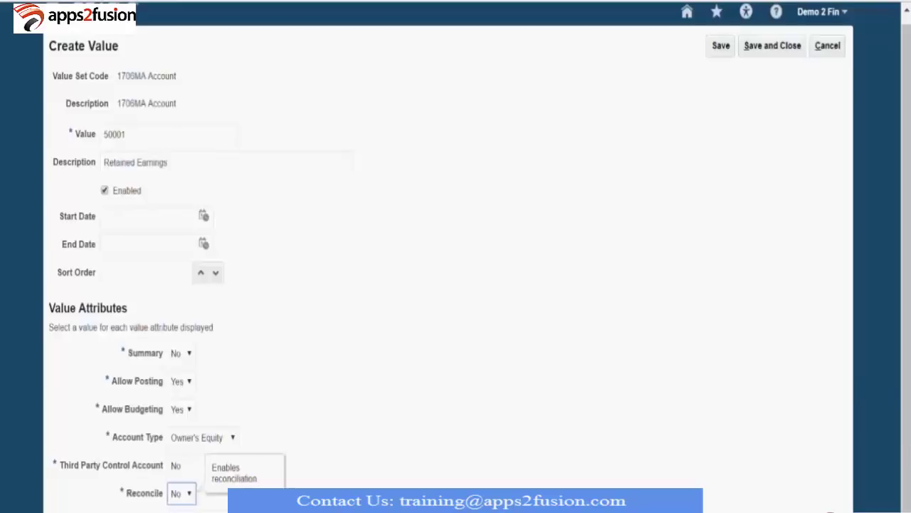
pyautogui.click(285, 510)
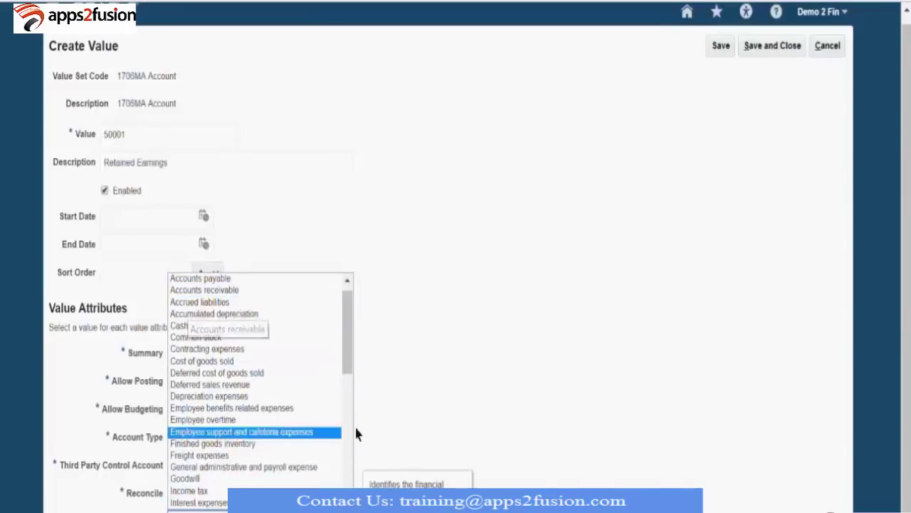
pyautogui.click(447, 407)
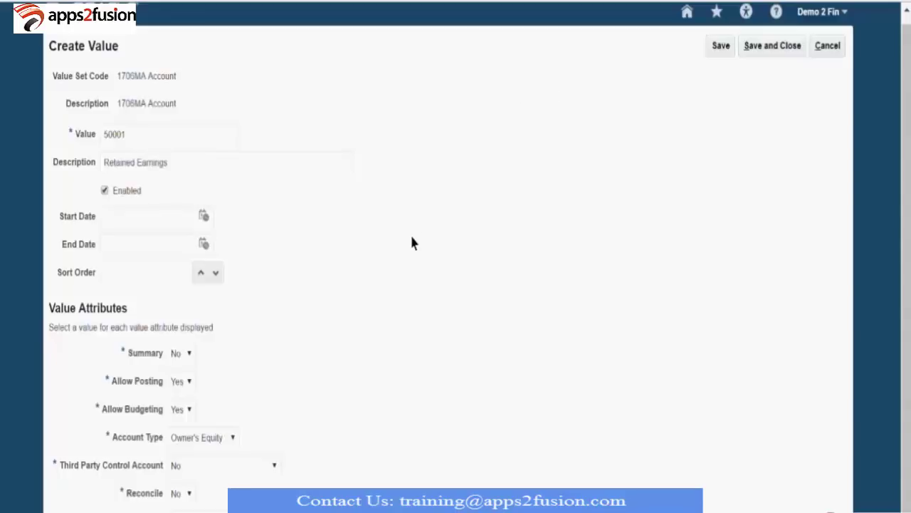
# - Save value 50001 and begin another account value, 50000, with the description Total Retained Earnings
pyautogui.scroll(1, 398, 288)
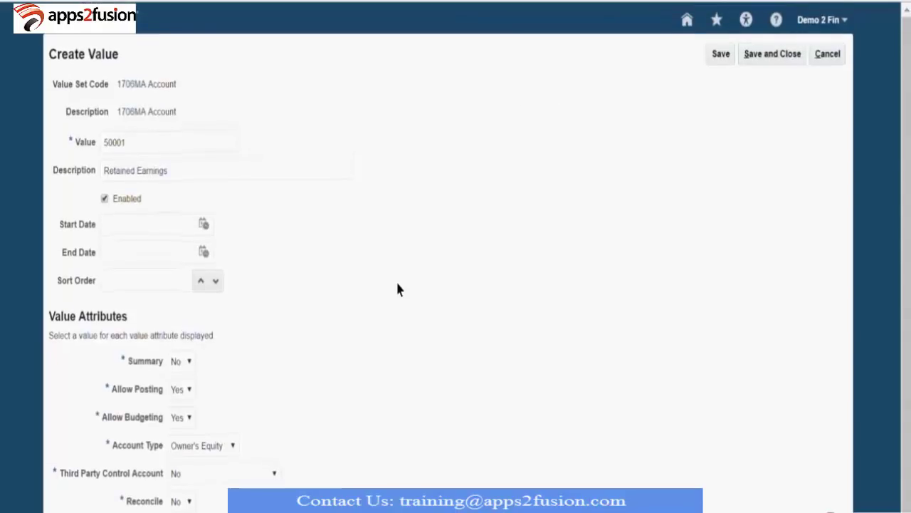
pyautogui.click(769, 64)
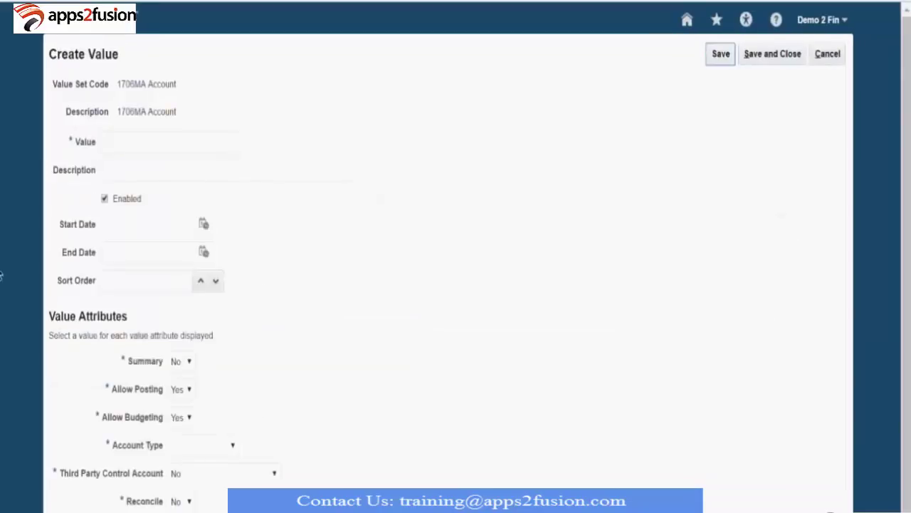
pyautogui.write('50000')
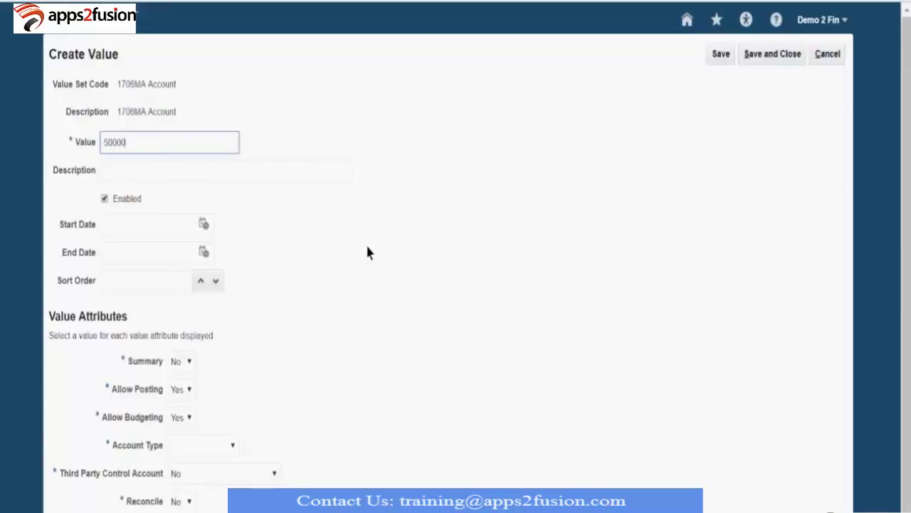
pyautogui.press('Tab')
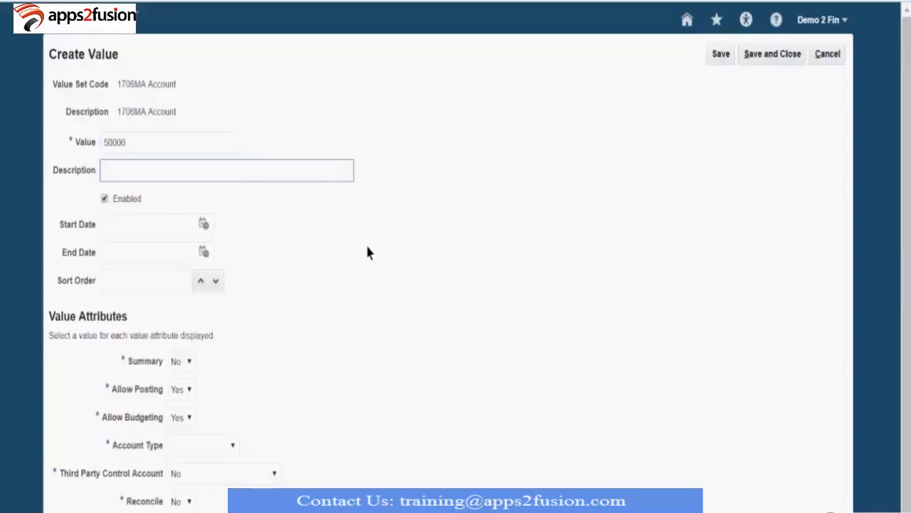
pyautogui.write('O')
pyautogui.press('BackSpace')
pyautogui.write('Total Ret')
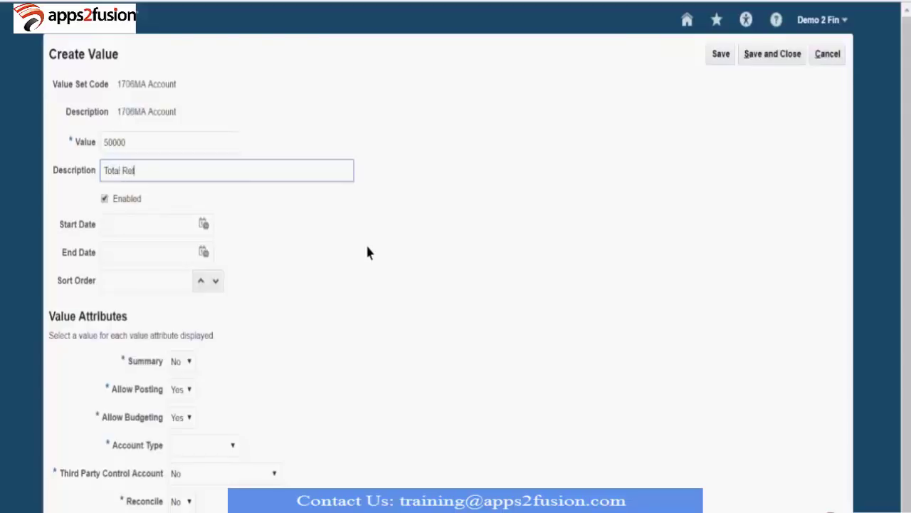
pyautogui.write('ained Earnings')
pyautogui.press('Tab')
pyautogui.press('Tab')
pyautogui.press('Tab')
pyautogui.press('Tab')
pyautogui.press('Tab')
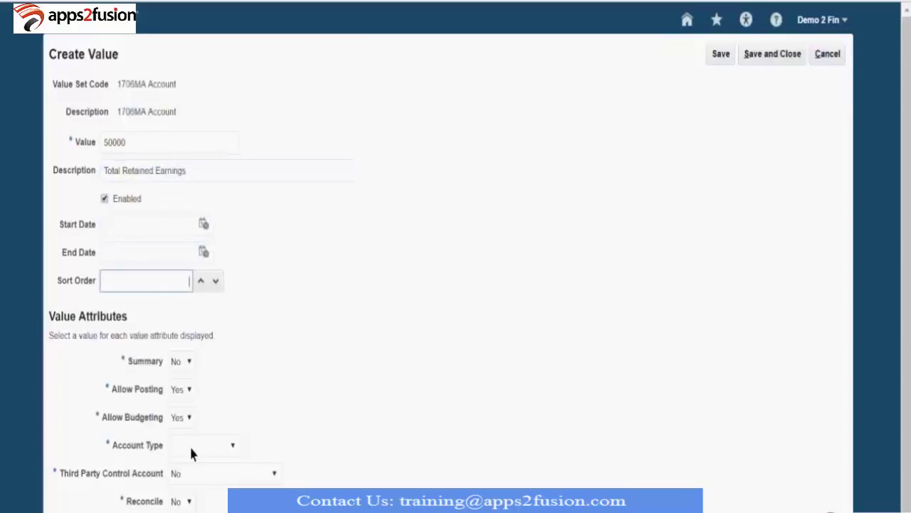
# - Make value 50000 a summary value by setting Summary to Yes, Allow Posting to No and Allow Budgeting to No
pyautogui.click(186, 362)
pyautogui.click(187, 403)
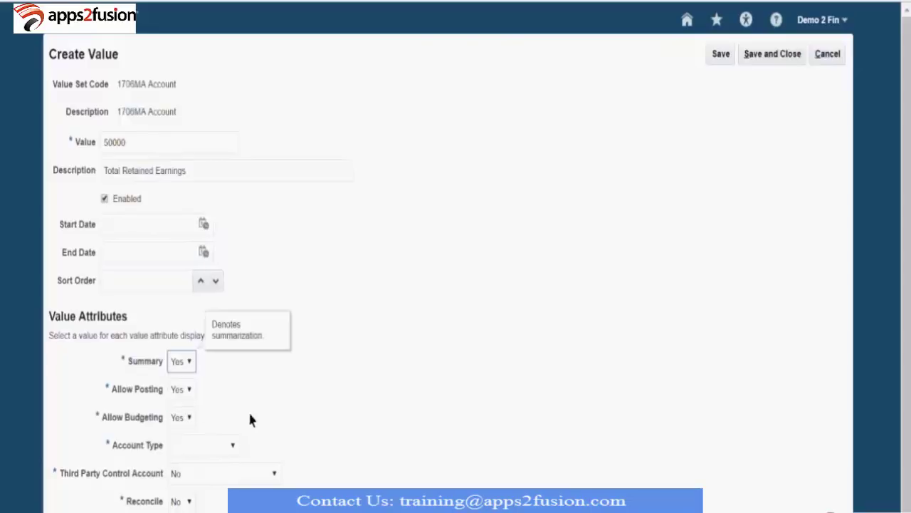
pyautogui.click(182, 392)
pyautogui.click(178, 416)
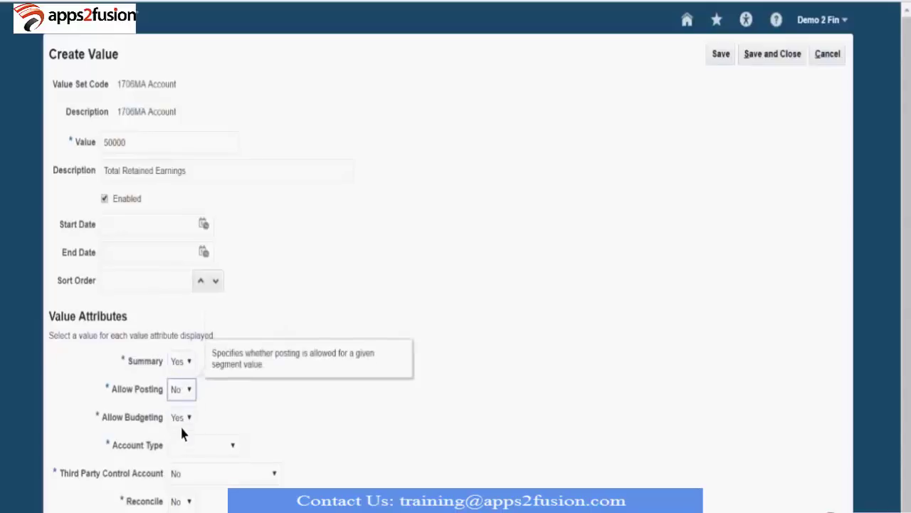
pyautogui.click(181, 417)
pyautogui.click(183, 437)
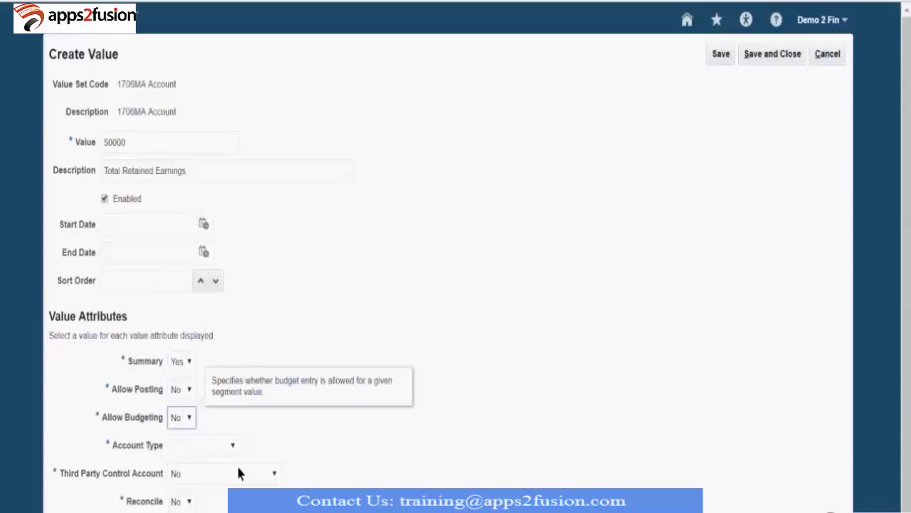
# - Set the account type of value 50000 to Owner's Equity, then save and close the value
pyautogui.click(209, 447)
pyautogui.click(198, 416)
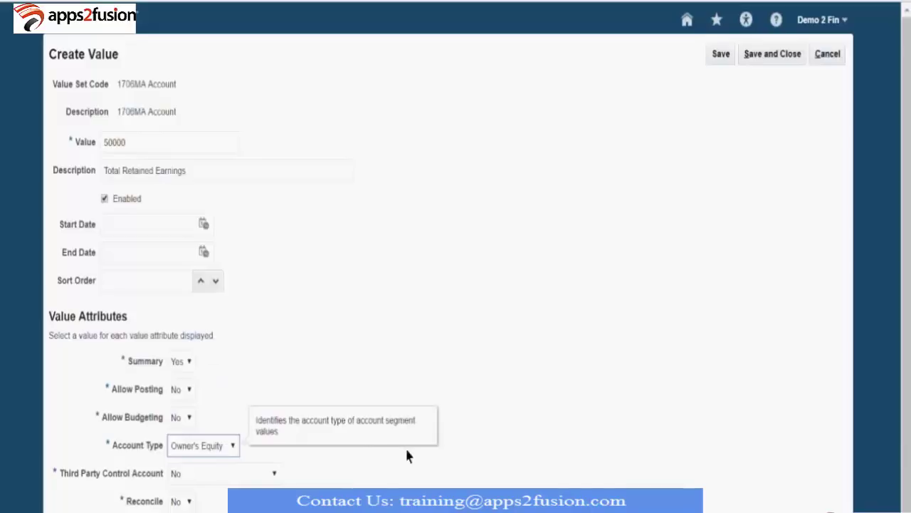
pyautogui.click(769, 61)
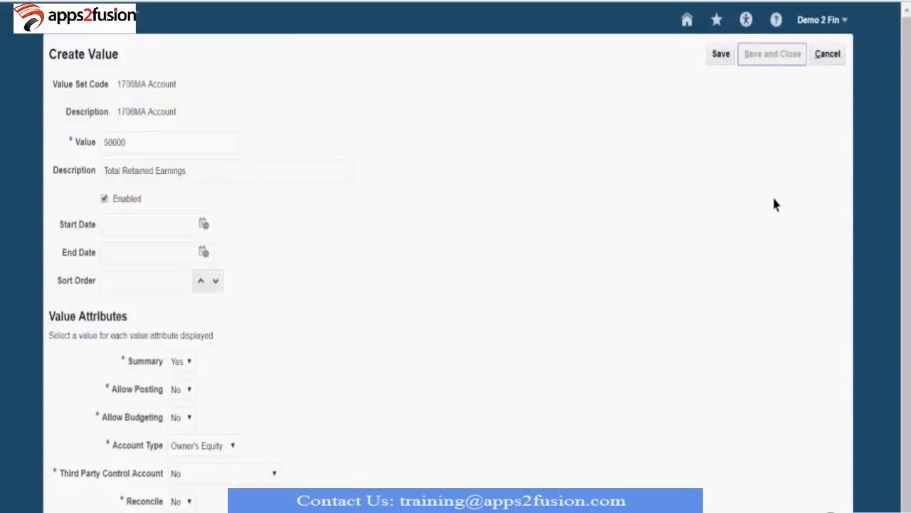